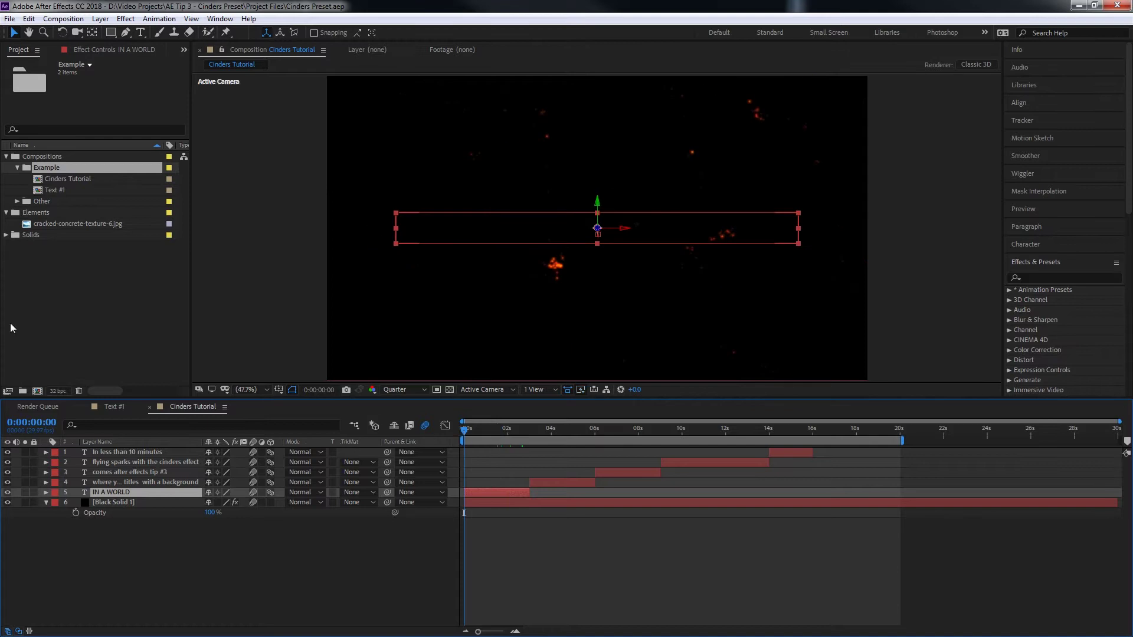
# Create a composition named "Fiery Cinders Float Comp Titles" in the Compositions folder, using the HDTV 1080 29.97 preset and a 30-second duration.
pyautogui.click(40, 157)
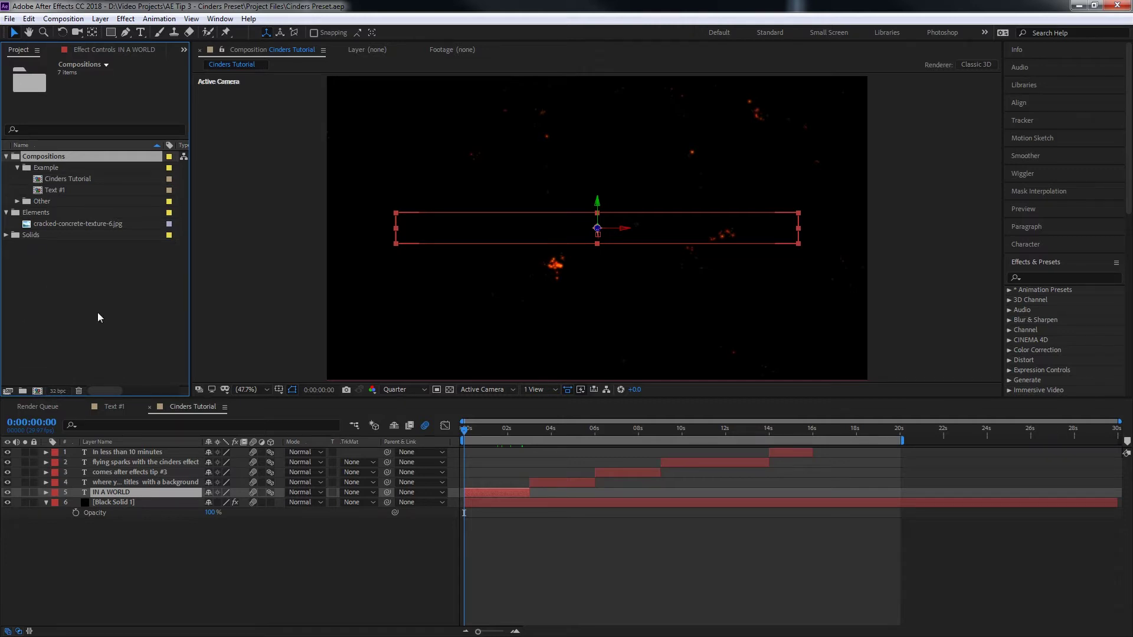
pyautogui.click(37, 391)
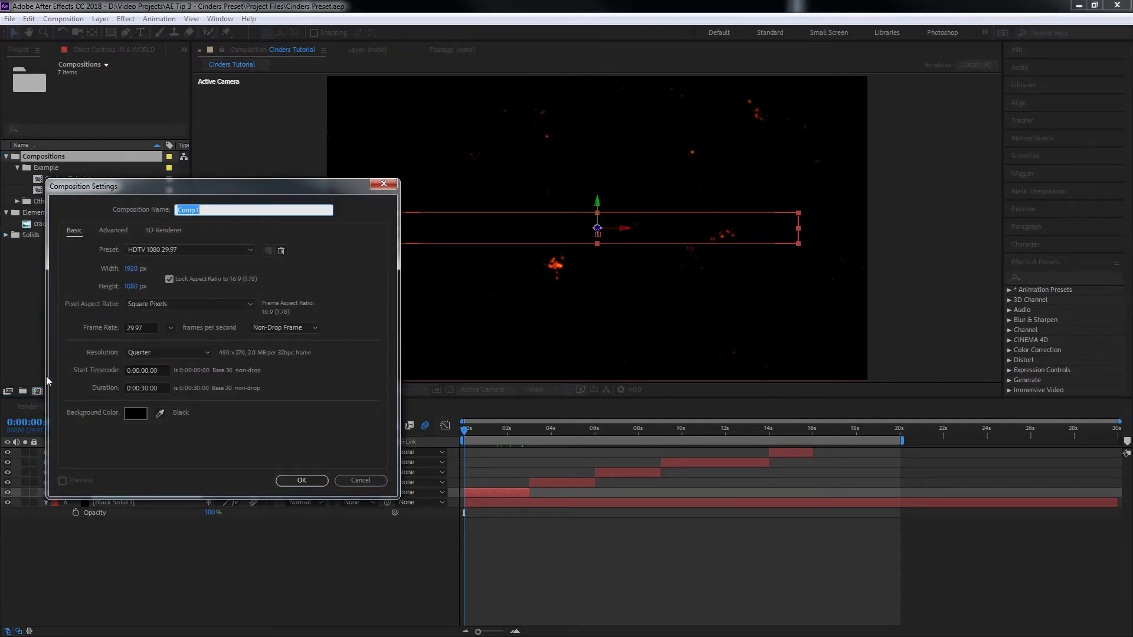
pyautogui.write('Tutorial com')
pyautogui.press('BackSpace')
pyautogui.press('BackSpace')
pyautogui.press('BackSpace')
pyautogui.press('BackSpace')
pyautogui.press('BackSpace')
pyautogui.press('BackSpace')
pyautogui.press('BackSpace')
pyautogui.press('BackSpace')
pyautogui.press('BackSpace')
pyautogui.press('BackSpace')
pyautogui.press('BackSpace')
pyautogui.press('BackSpace')
pyautogui.write('Fiery Cinders Float Comp Titles')
pyautogui.click(316, 484)
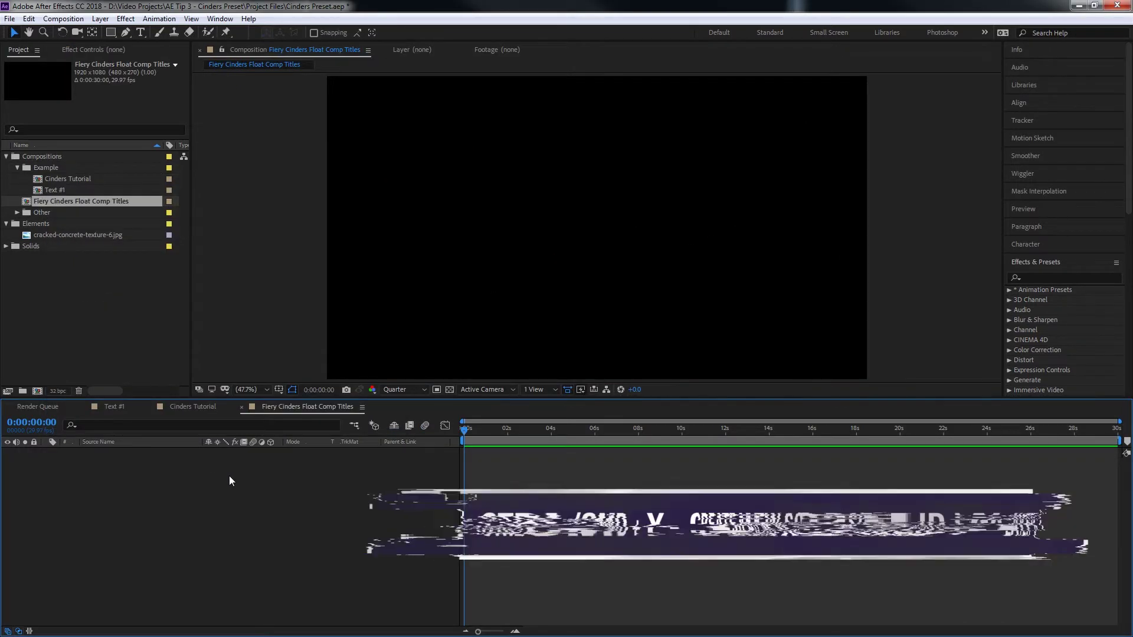
# Add a 1920 x 1080 black solid layer and apply the Cinders preset from the Backgrounds animation presets to it.
pyautogui.hotkey('ctrl', 'y')
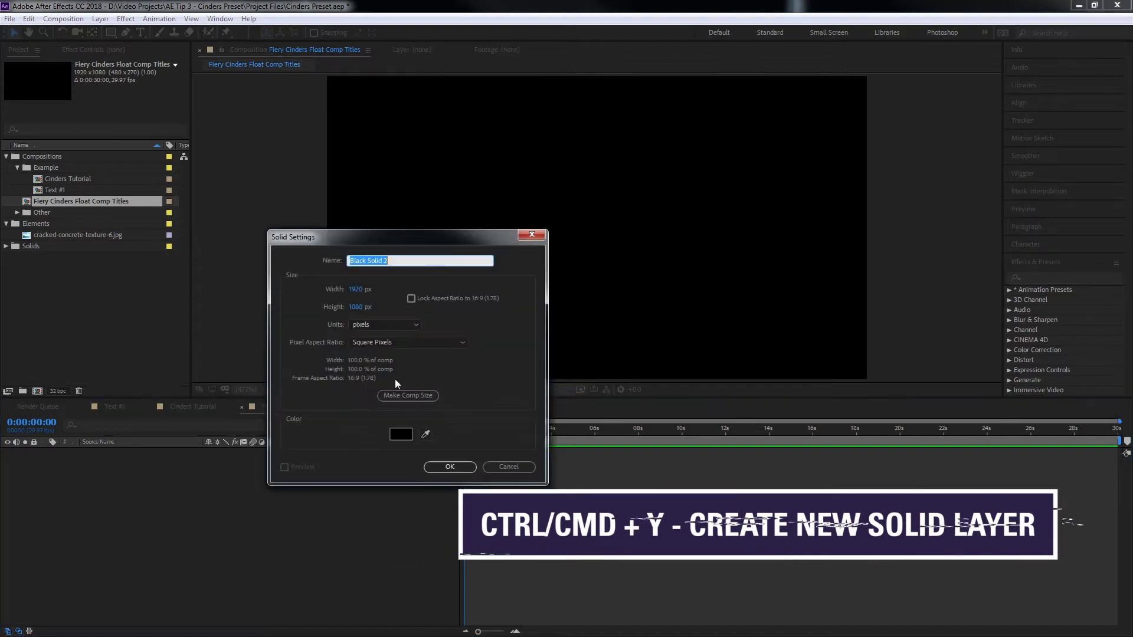
pyautogui.click(450, 467)
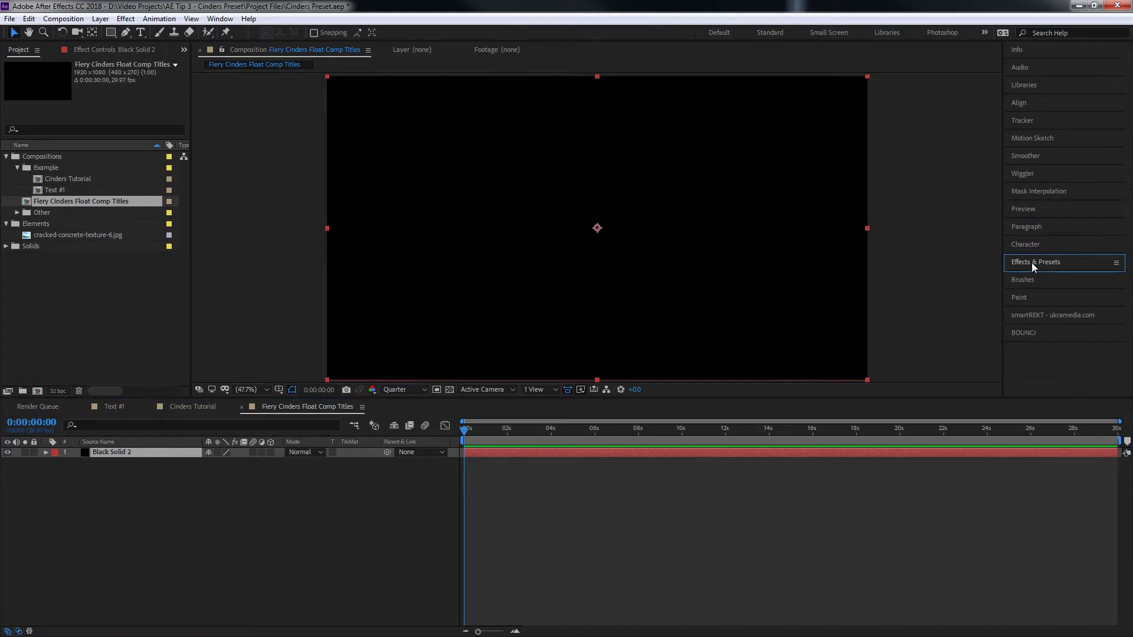
pyautogui.click(1054, 264)
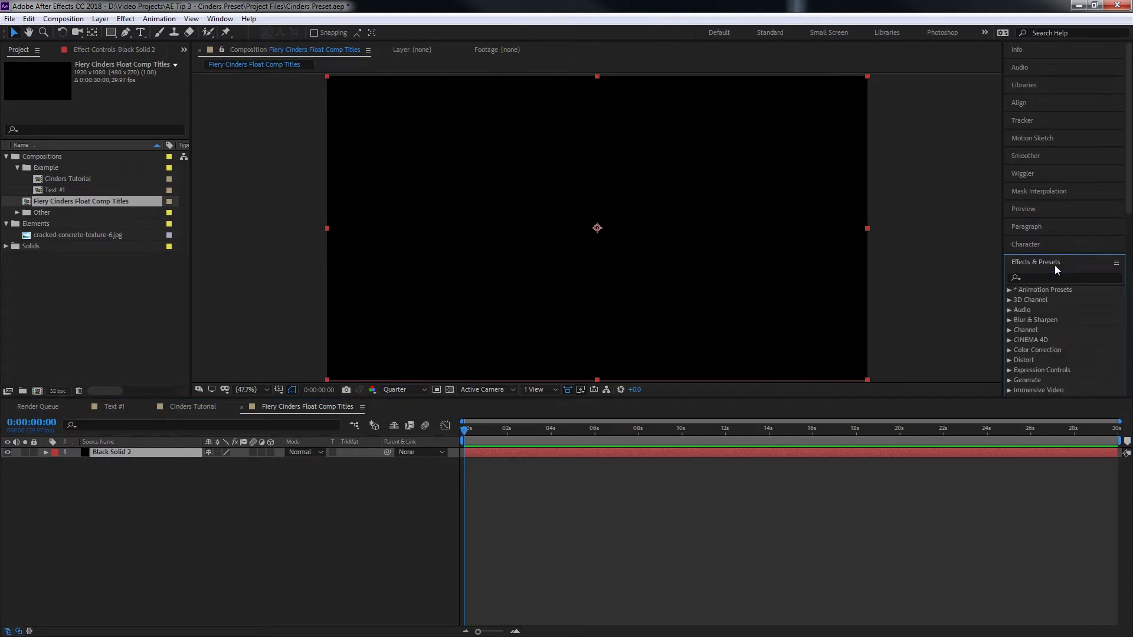
pyautogui.click(1009, 289)
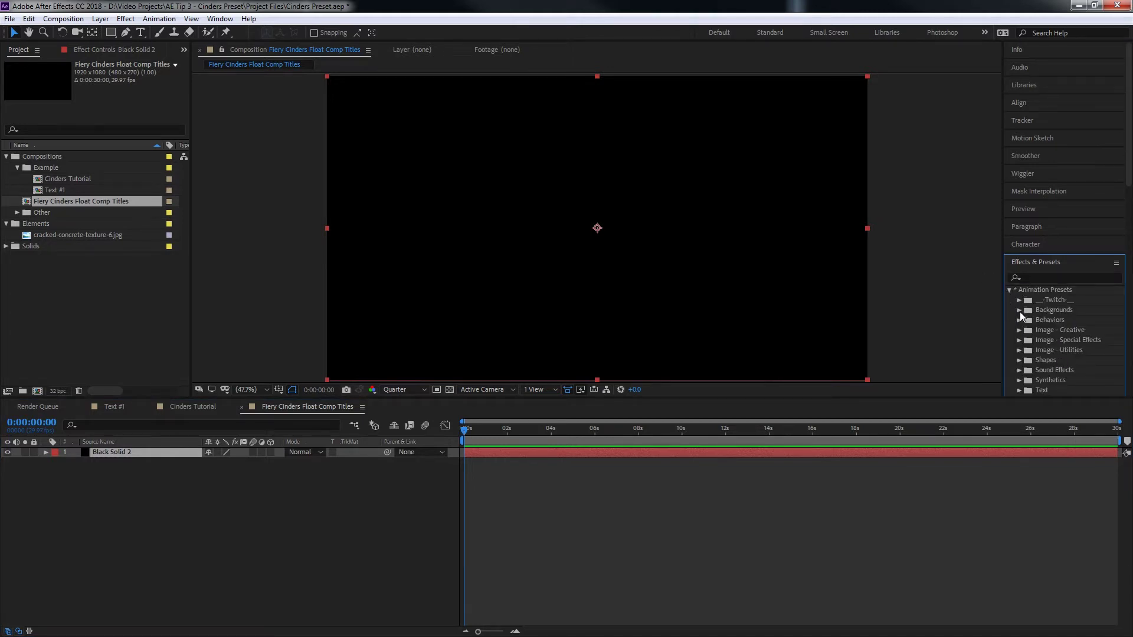
pyautogui.click(1019, 311)
pyautogui.click(1060, 341)
pyautogui.moveTo(1060, 341); pyautogui.dragTo(175, 455)
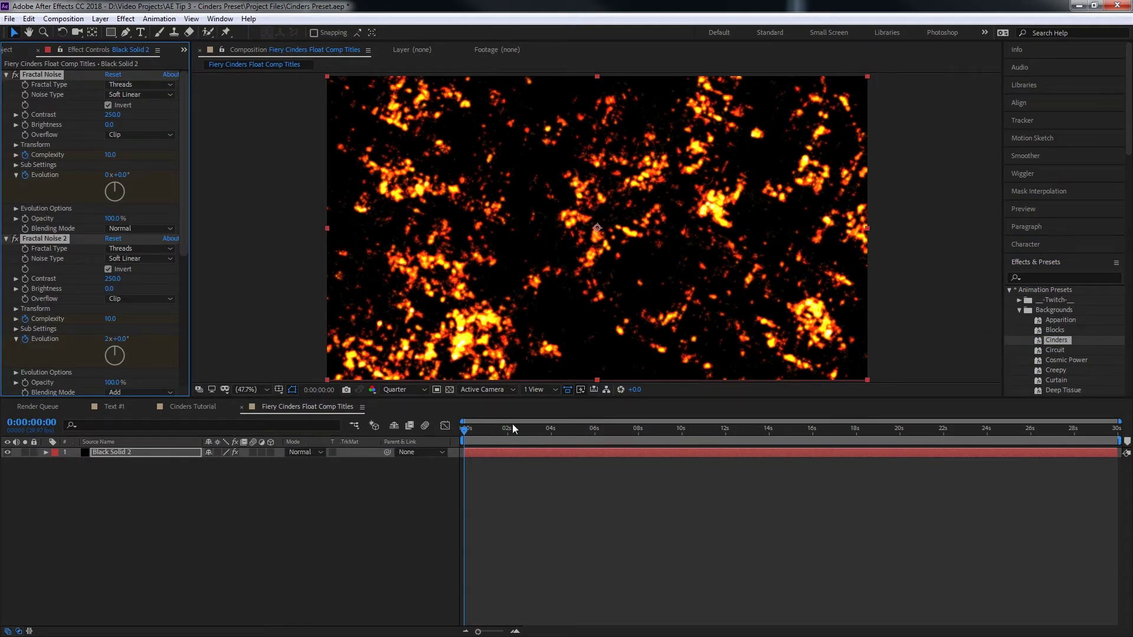
# Preview the cinders animation and look through the fractal type options of the first Fractal Noise effect.
pyautogui.press('space')
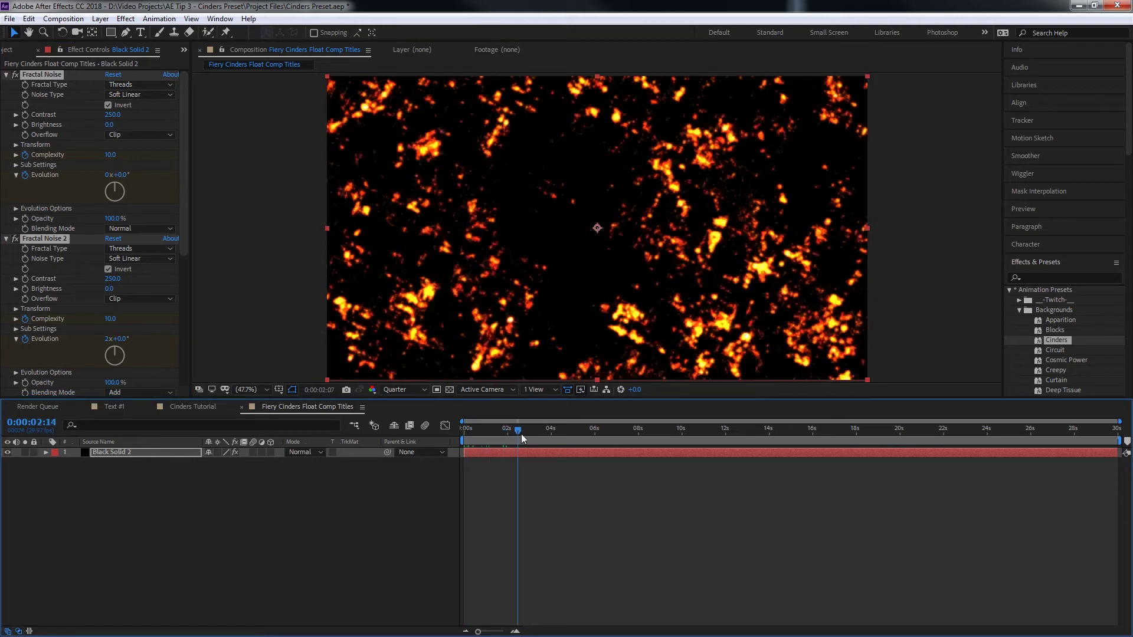
pyautogui.press('space')
pyautogui.press('space')
pyautogui.press('space')
pyautogui.click(138, 85)
pyautogui.click(329, 576)
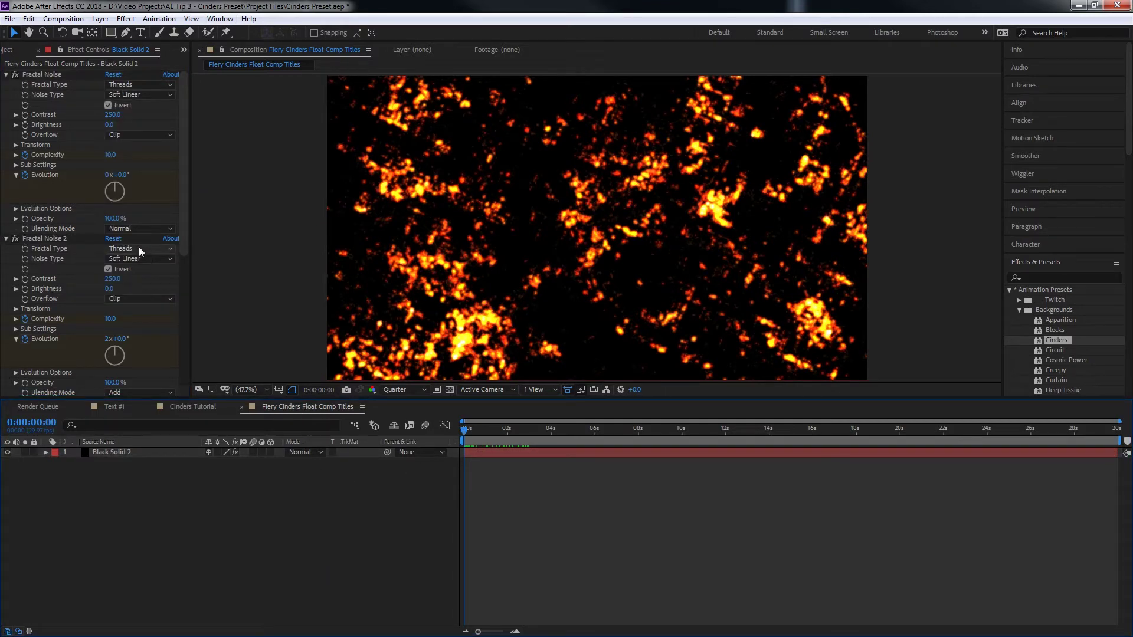
# Try the Basic fractal type on the Fractal Noise 2 effect.
pyautogui.click(125, 258)
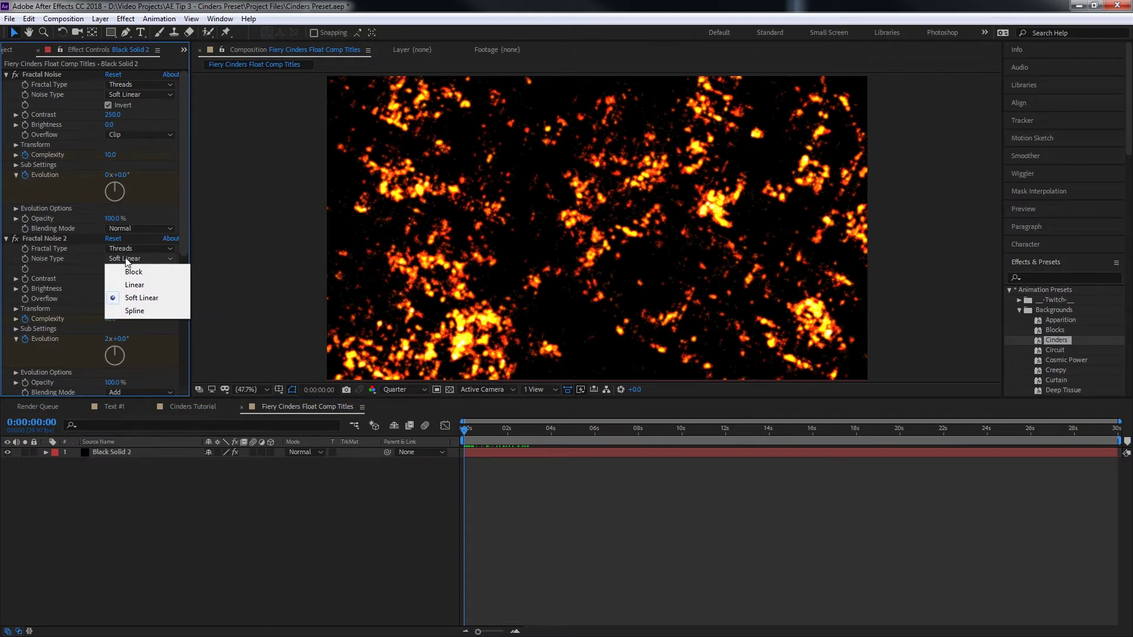
pyautogui.click(133, 248)
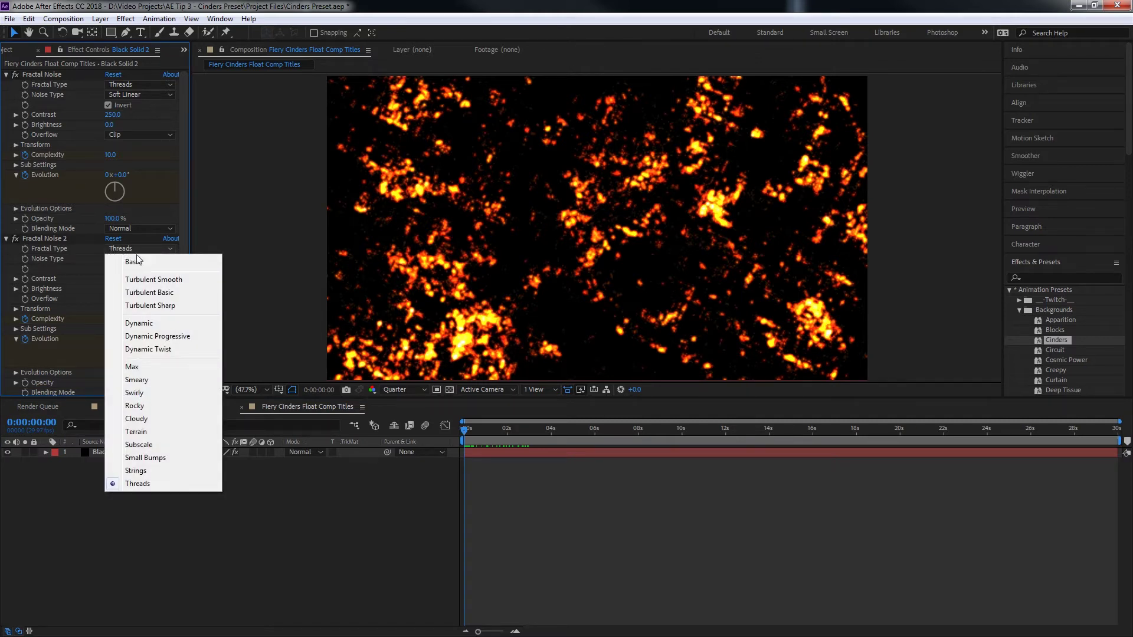
pyautogui.click(138, 261)
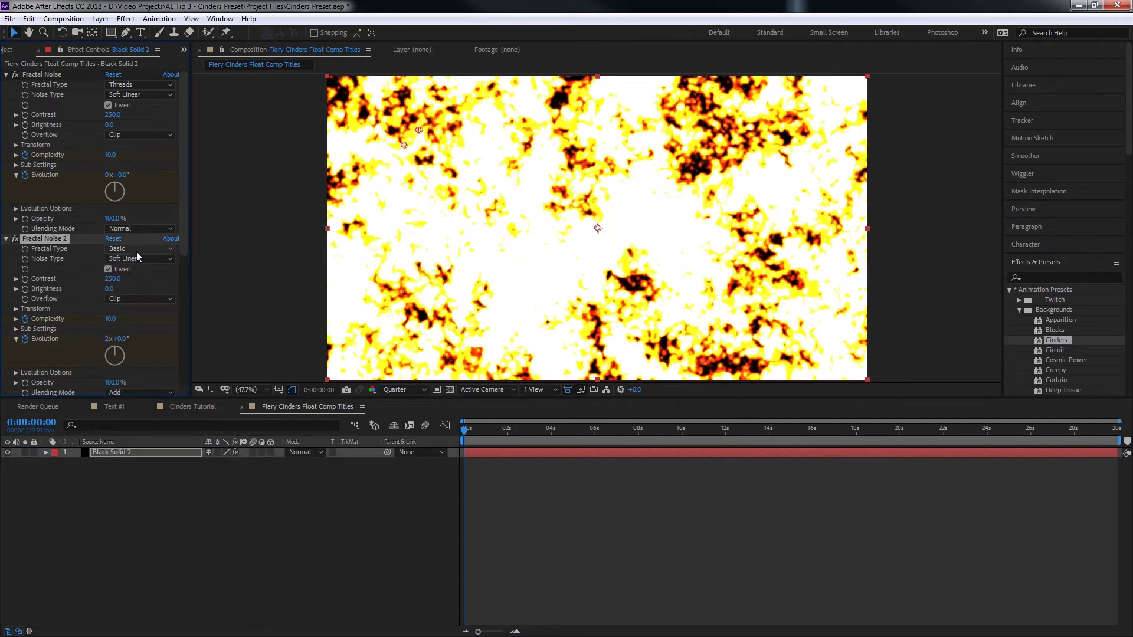
pyautogui.click(140, 249)
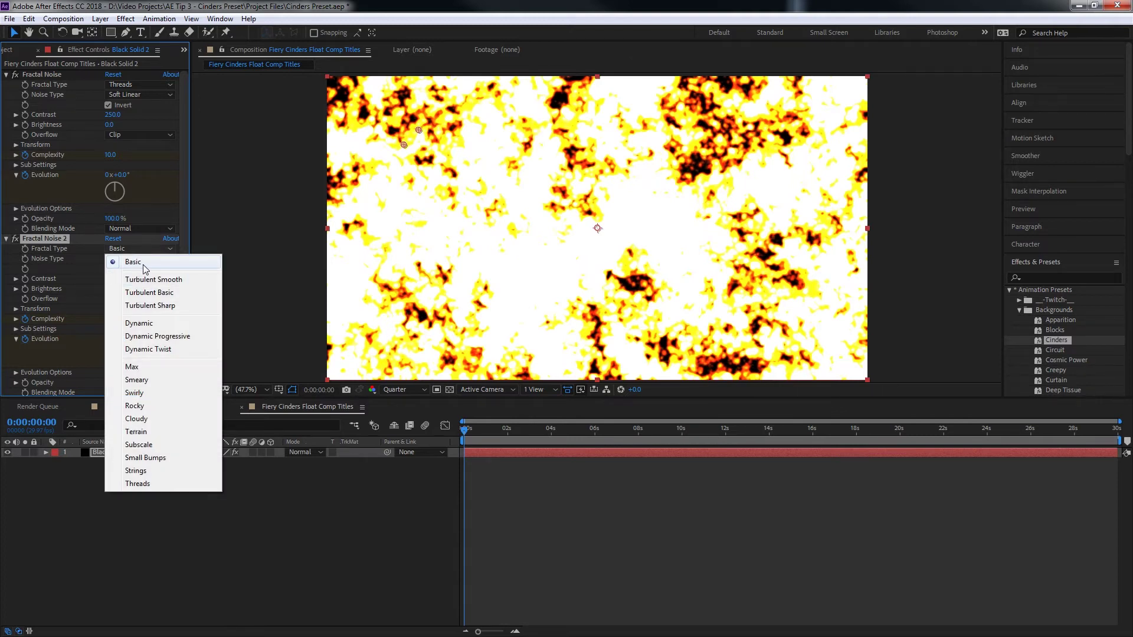
pyautogui.click(132, 307)
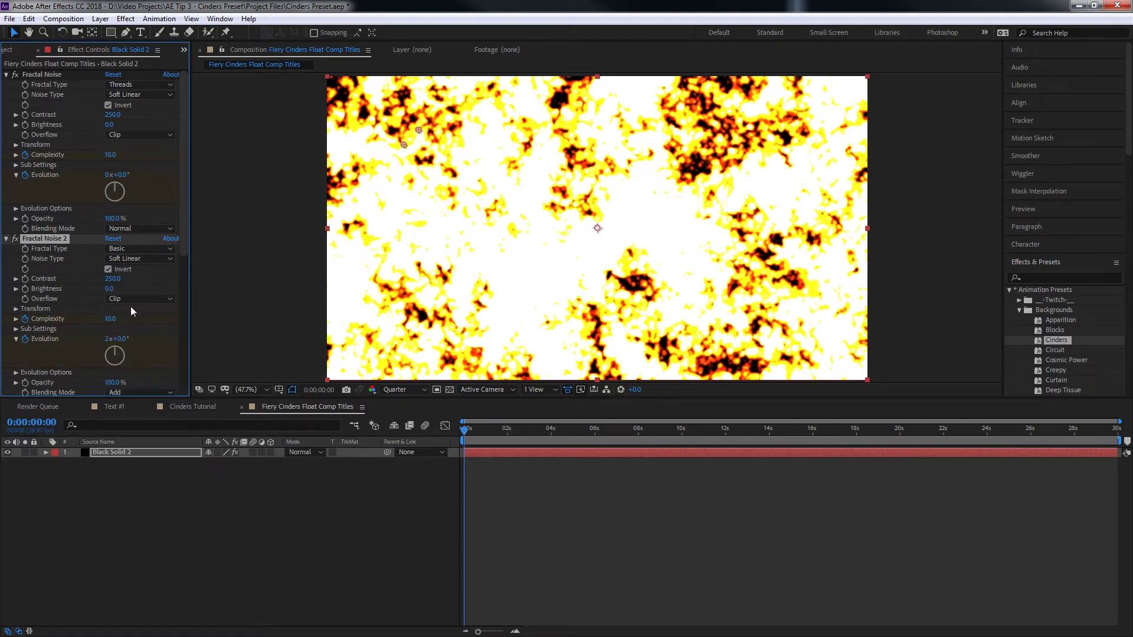
# Try the Linear noise type on both Fractal Noise effects and scrub through the animation.
pyautogui.click(127, 258)
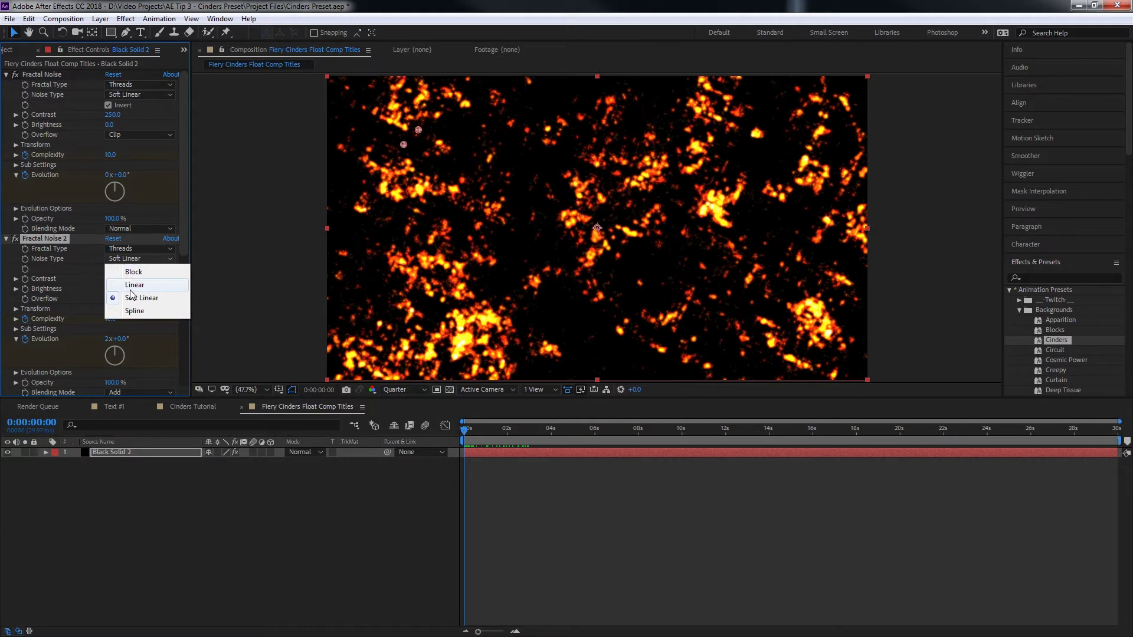
pyautogui.click(134, 285)
pyautogui.click(140, 94)
pyautogui.click(134, 120)
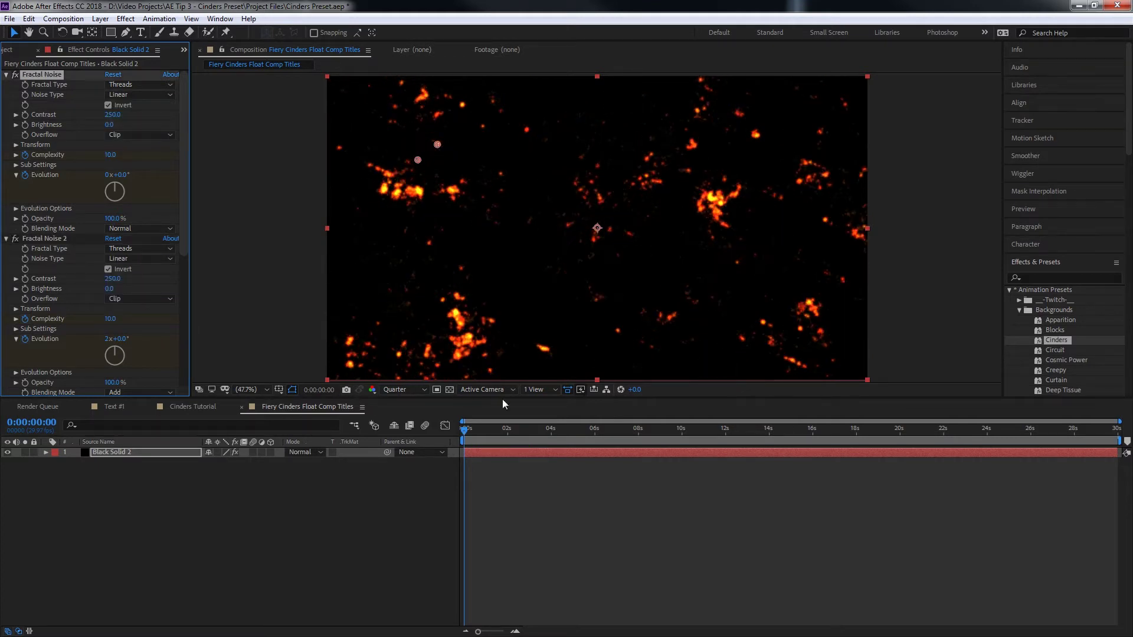
pyautogui.moveTo(467, 426)
pyautogui.mouseDown()
pyautogui.moveTo(551, 439)
pyautogui.moveTo(464, 434)
pyautogui.mouseUp()
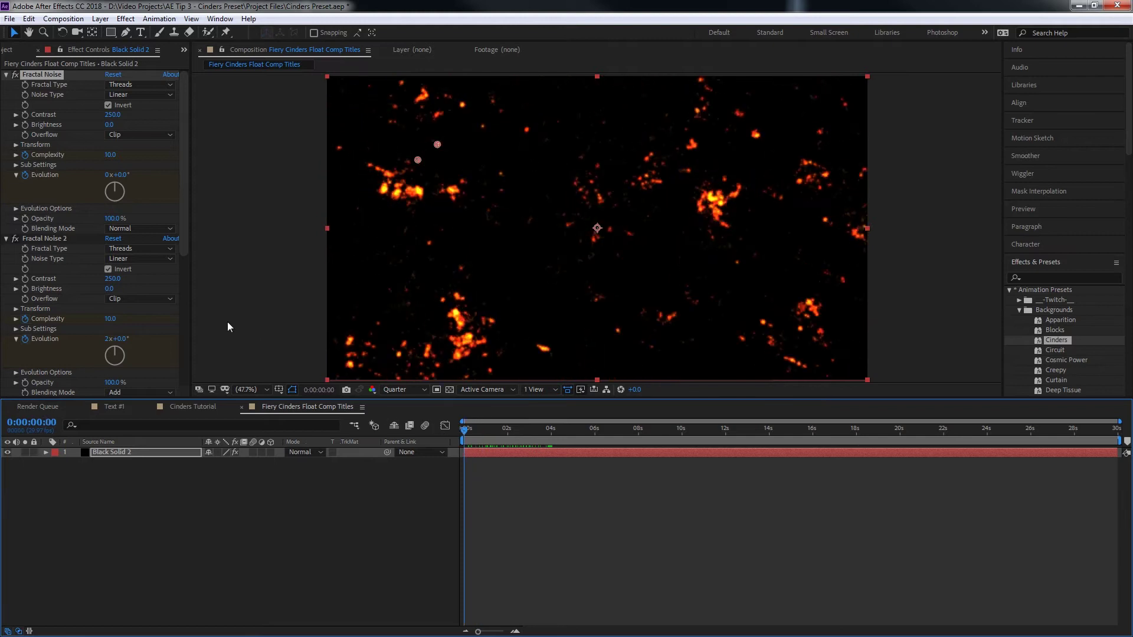
# Undo the two noise type changes and scrub the timeline to compare the denser cinders.
pyautogui.hotkey('ctrl', 'z')
pyautogui.hotkey('ctrl', 'z')
pyautogui.moveTo(474, 435)
pyautogui.mouseDown()
pyautogui.moveTo(512, 436)
pyautogui.moveTo(493, 441)
pyautogui.mouseUp()
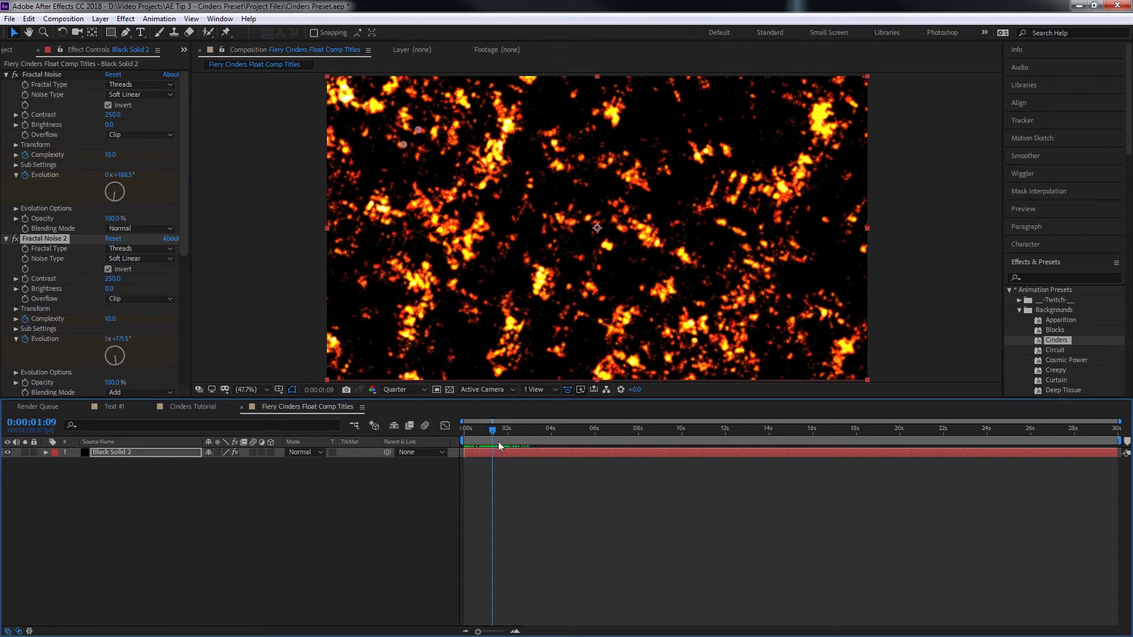
pyautogui.moveTo(497, 437)
pyautogui.mouseDown()
pyautogui.moveTo(524, 436)
pyautogui.moveTo(511, 437)
pyautogui.mouseUp()
# Set the noise type of both Fractal Noise effects to Linear and check the animation.
pyautogui.click(144, 95)
pyautogui.click(134, 120)
pyautogui.click(138, 259)
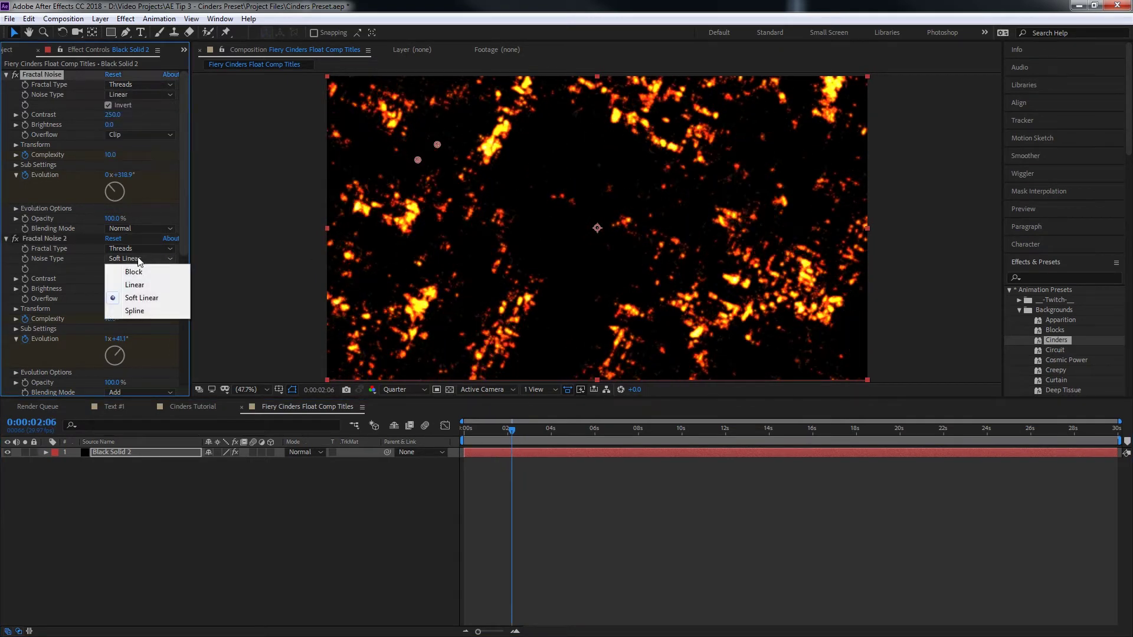
pyautogui.click(140, 285)
pyautogui.moveTo(507, 435)
pyautogui.mouseDown()
pyautogui.moveTo(587, 434)
pyautogui.moveTo(466, 430)
pyautogui.moveTo(518, 424)
pyautogui.mouseUp()
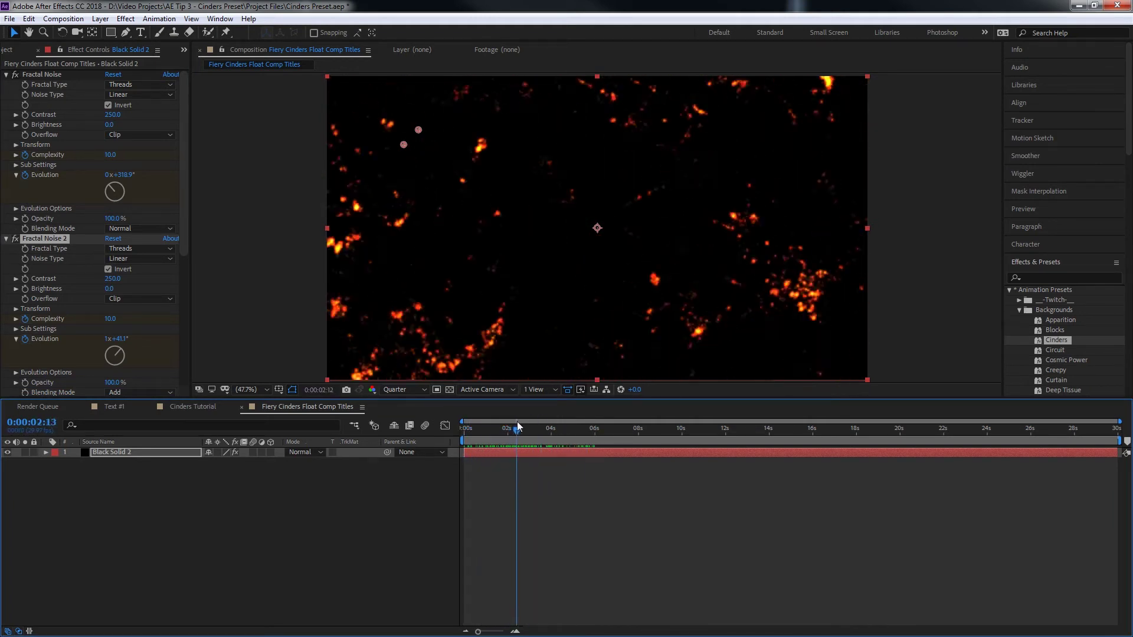
pyautogui.click(257, 500)
# Start an expression on Fractal Noise 2's Offset Turbulence with the line x = effect("Fractal Noise 2")("Offset Turbulence")[0];.
pyautogui.click(16, 308)
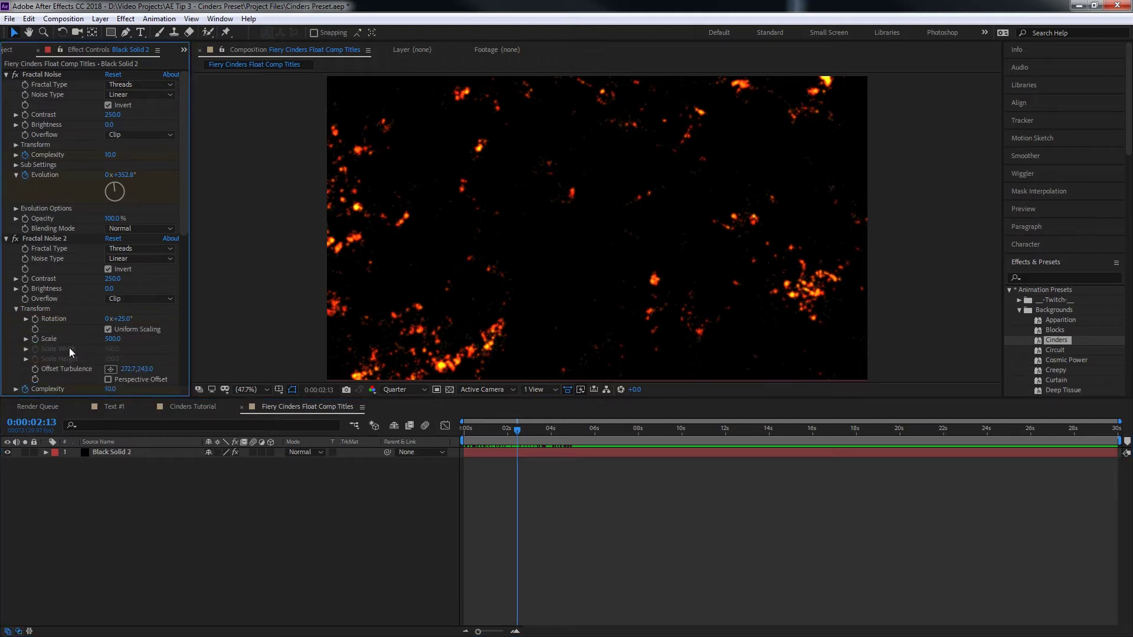
pyautogui.keyDown('alt'); pyautogui.click(35, 369); pyautogui.keyUp('alt')
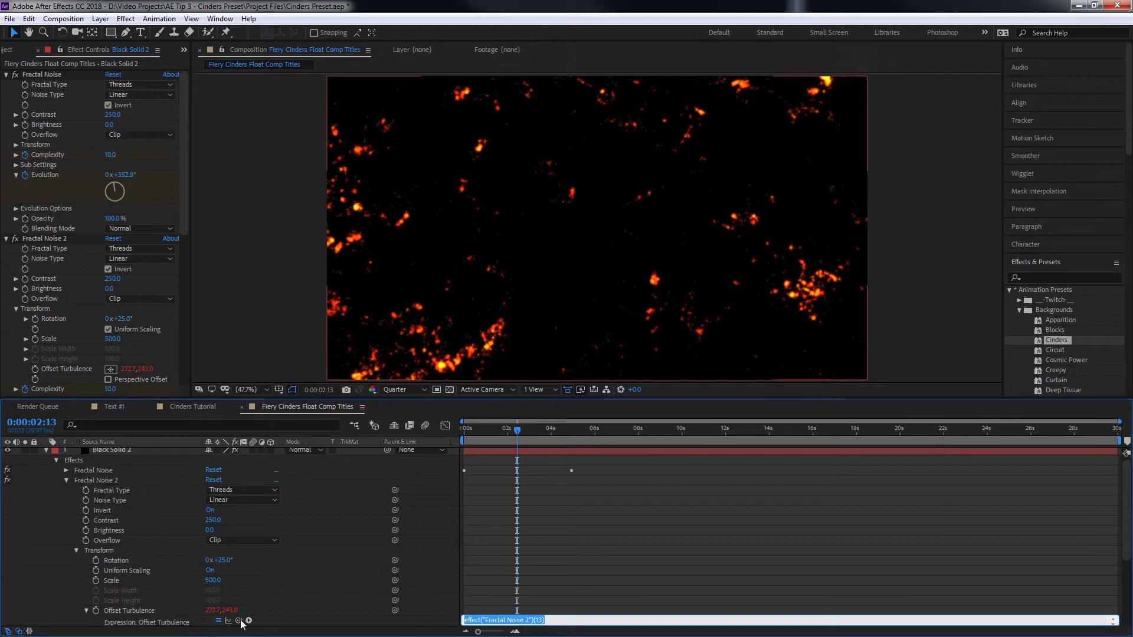
pyautogui.press('BackSpace')
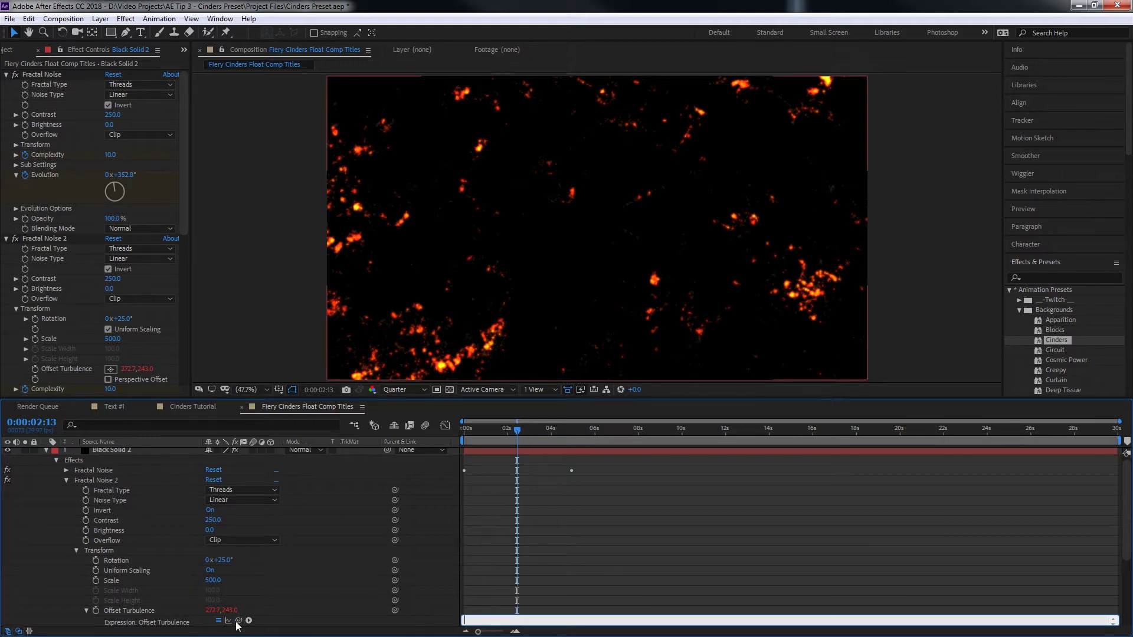
pyautogui.moveTo(239, 621); pyautogui.dragTo(237, 568)
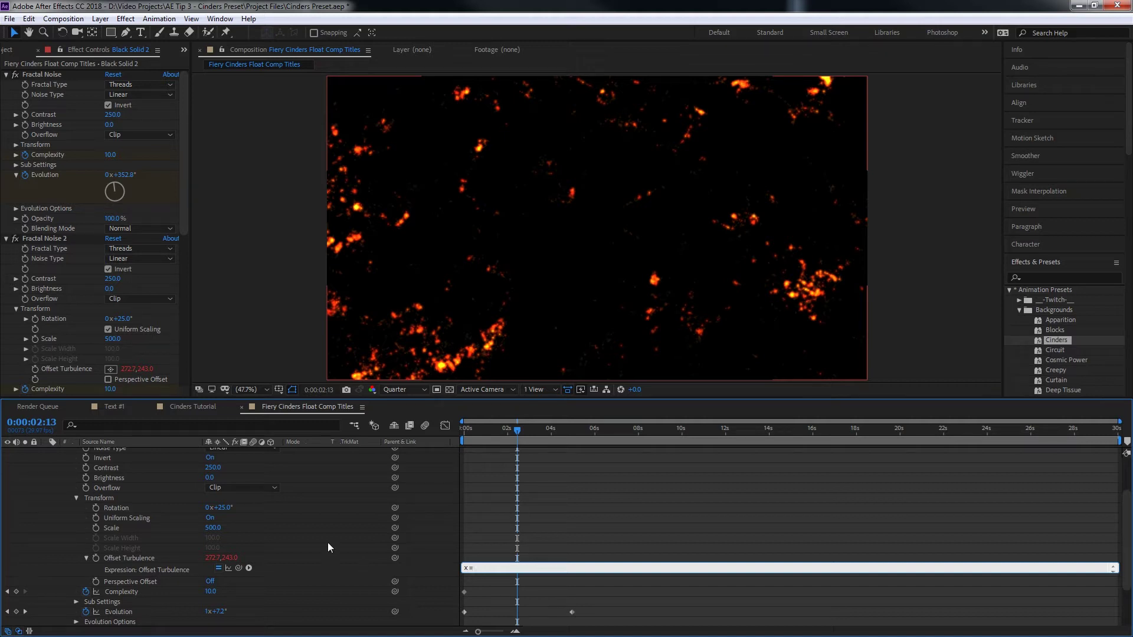
pyautogui.moveTo(236, 568)
pyautogui.mouseDown()
pyautogui.moveTo(201, 556)
pyautogui.moveTo(219, 558)
pyautogui.mouseUp()
pyautogui.write(';')
pyautogui.press('Return')
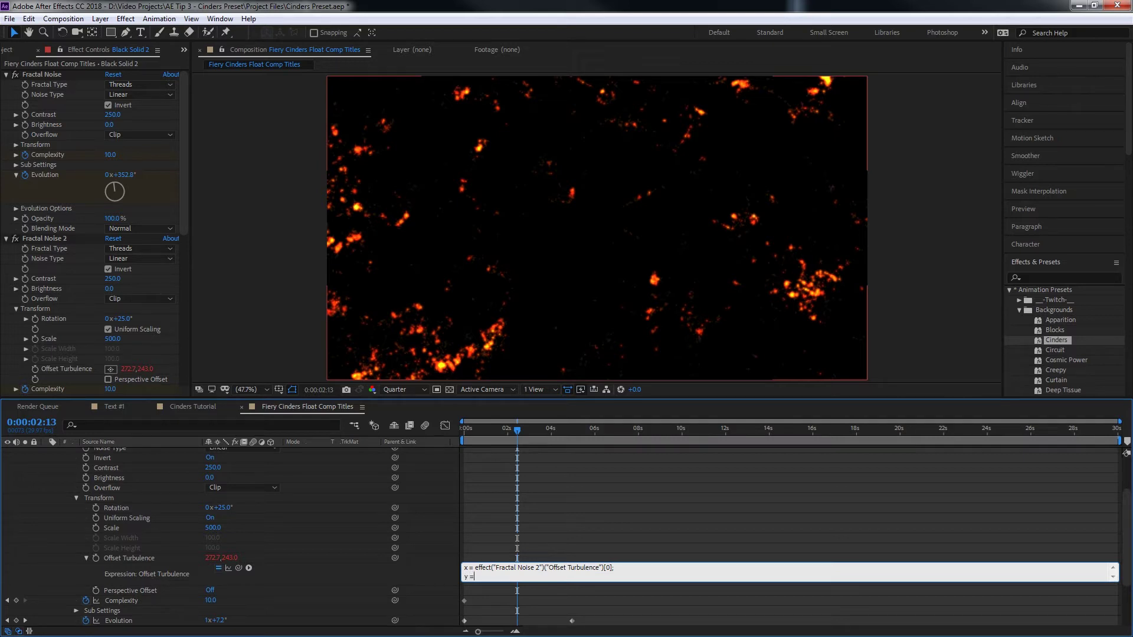
# Add the line y = effect("Fractal Noise 2")("Offset Turbulence")[1]; to the Offset Turbulence expression, followed by a blank line.
pyautogui.write('y =')
pyautogui.moveTo(239, 569); pyautogui.dragTo(229, 559)
pyautogui.write(';')
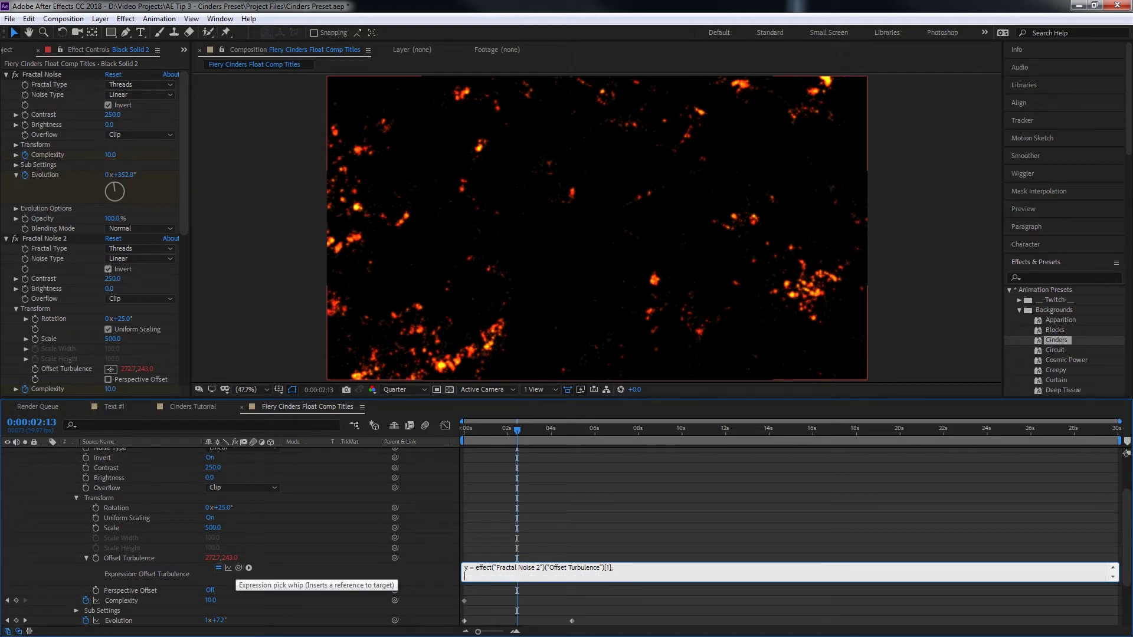
pyautogui.press('Return')
pyautogui.press('Return')
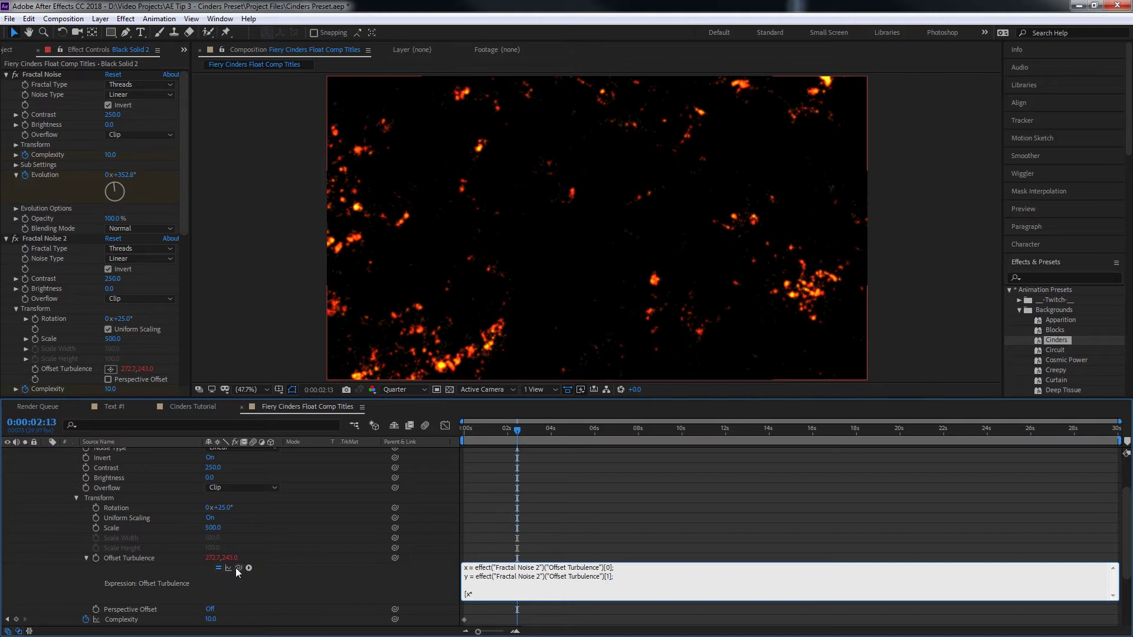
# Finish the Offset Turbulence expression with [x*time, y*-time] and scrub the timeline to check the cinders' drift.
pyautogui.write('me')
pyautogui.write(', y*-time')
pyautogui.click(236, 570)
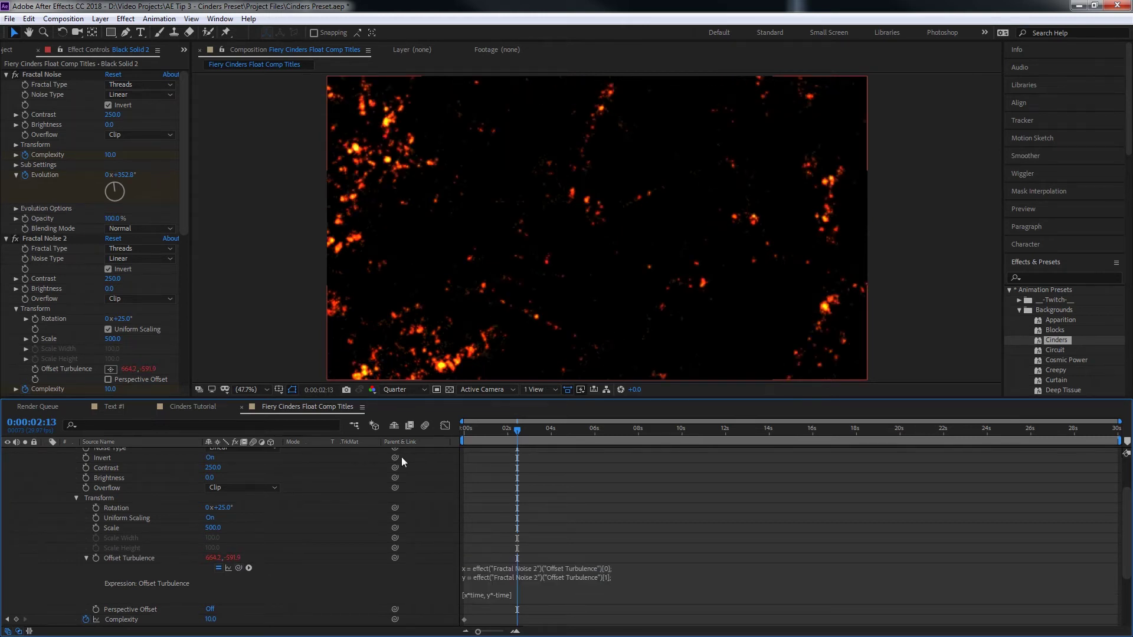
pyautogui.moveTo(517, 430); pyautogui.dragTo(493, 437)
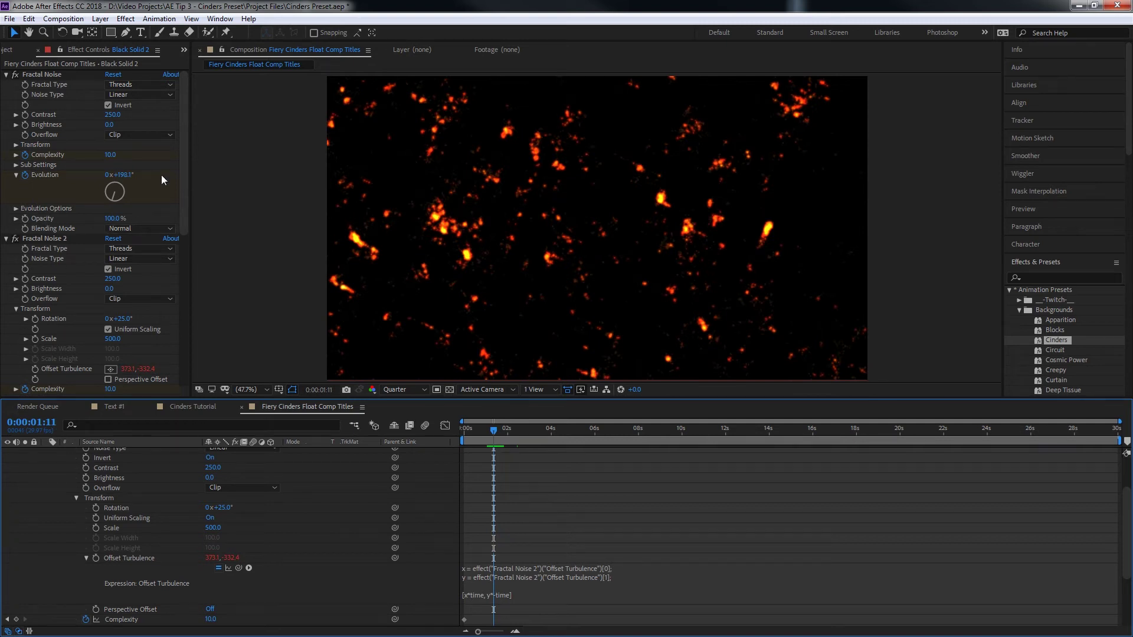
pyautogui.moveTo(493, 430)
pyautogui.mouseDown()
pyautogui.moveTo(548, 423)
pyautogui.moveTo(511, 430)
pyautogui.mouseUp()
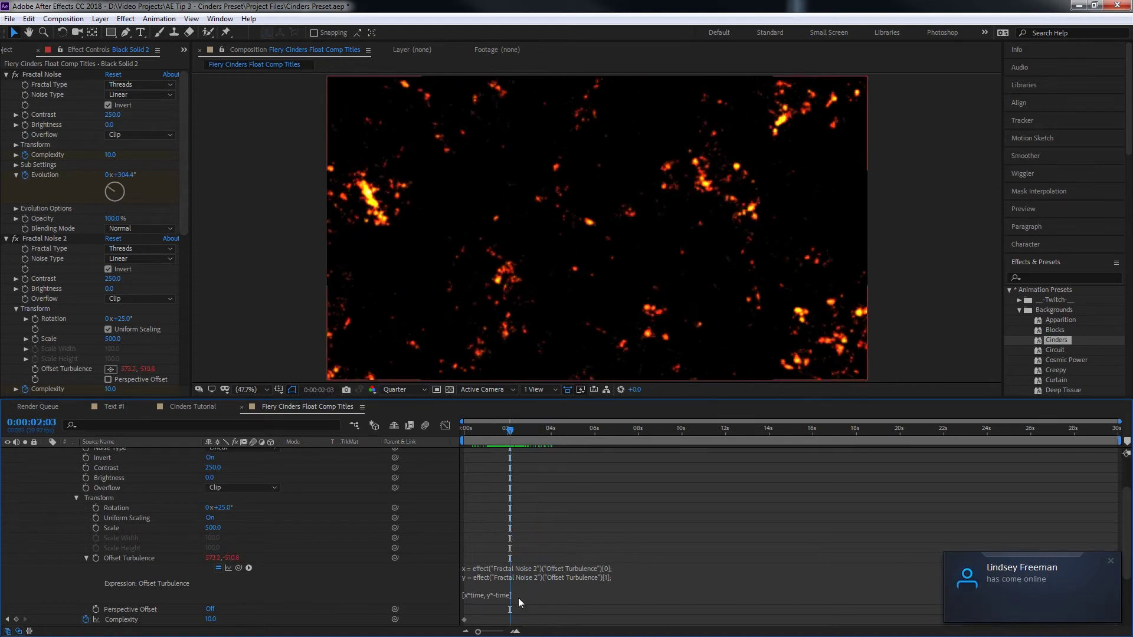
# Try y*time without the minus sign in the Offset Turbulence expression and scrub to see the drift direction.
pyautogui.click(497, 593)
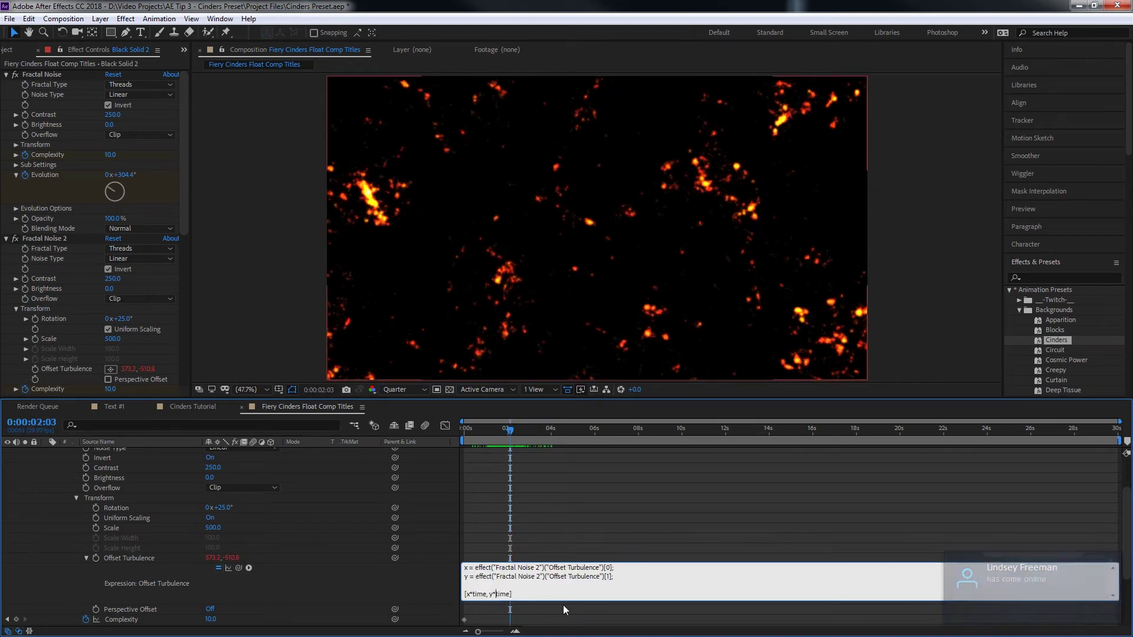
pyautogui.click(563, 604)
pyautogui.moveTo(530, 435); pyautogui.dragTo(530, 485)
# Restore the minus sign before time in the y term so the expression reads [x*time, y*-time].
pyautogui.click(493, 593)
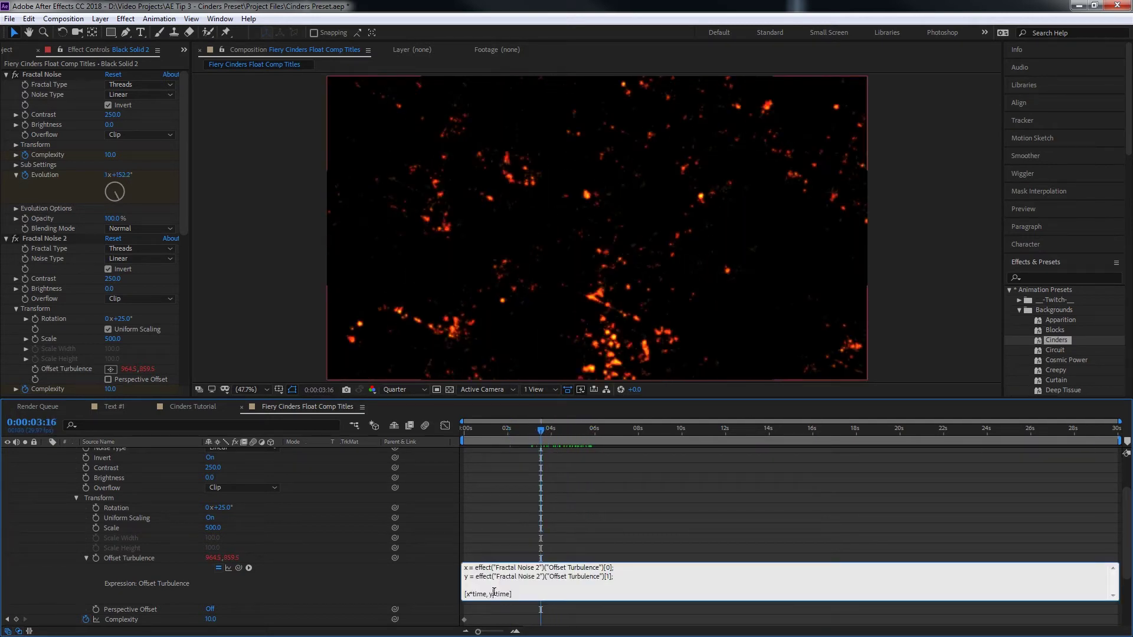
pyautogui.write('-')
pyautogui.click(587, 610)
# Copy the complete Offset Turbulence expression of Fractal Noise 2.
pyautogui.click(526, 591)
pyautogui.hotkey('ctrl', 'c')
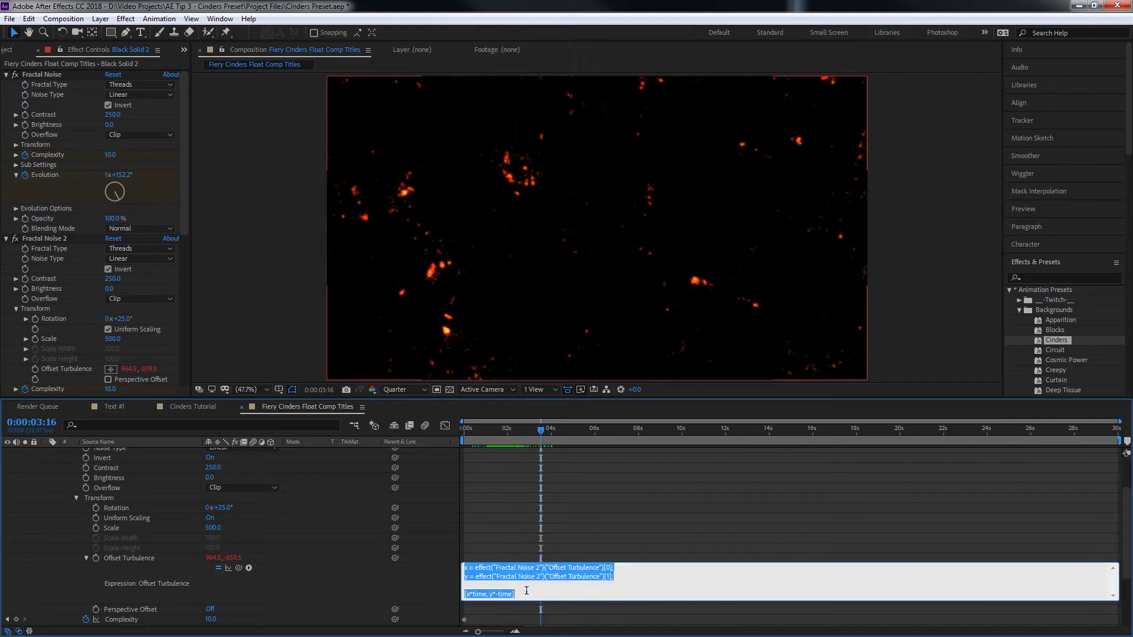
pyautogui.scroll(3, 106, 494)
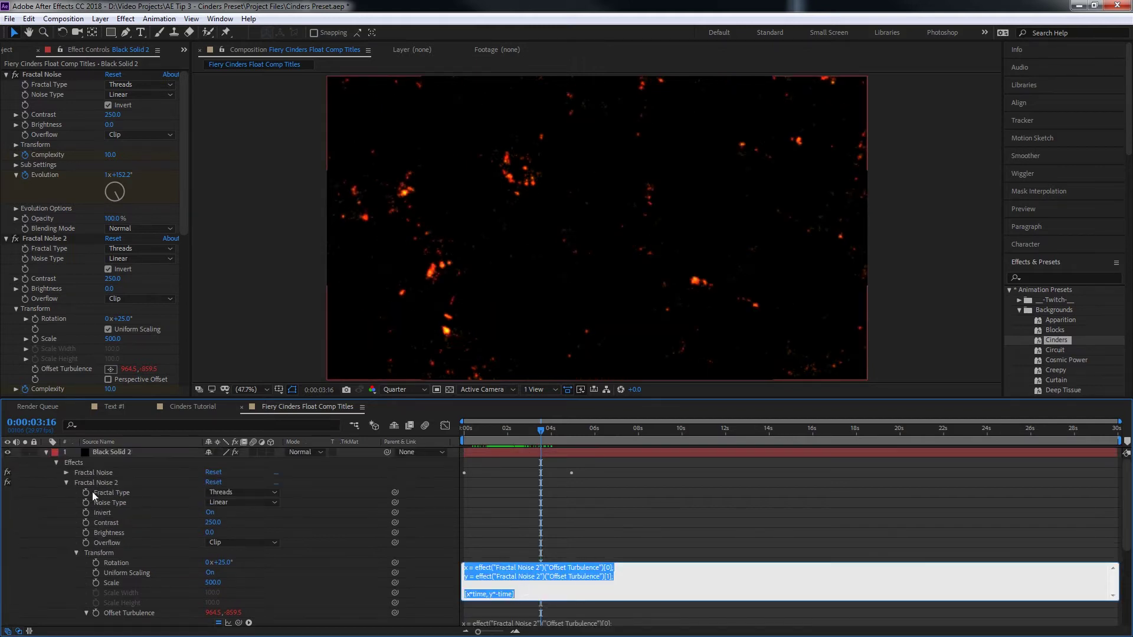
# Add an expression to the first Fractal Noise's Offset Turbulence and paste the copied Fractal Noise 2 expression into it.
pyautogui.click(65, 473)
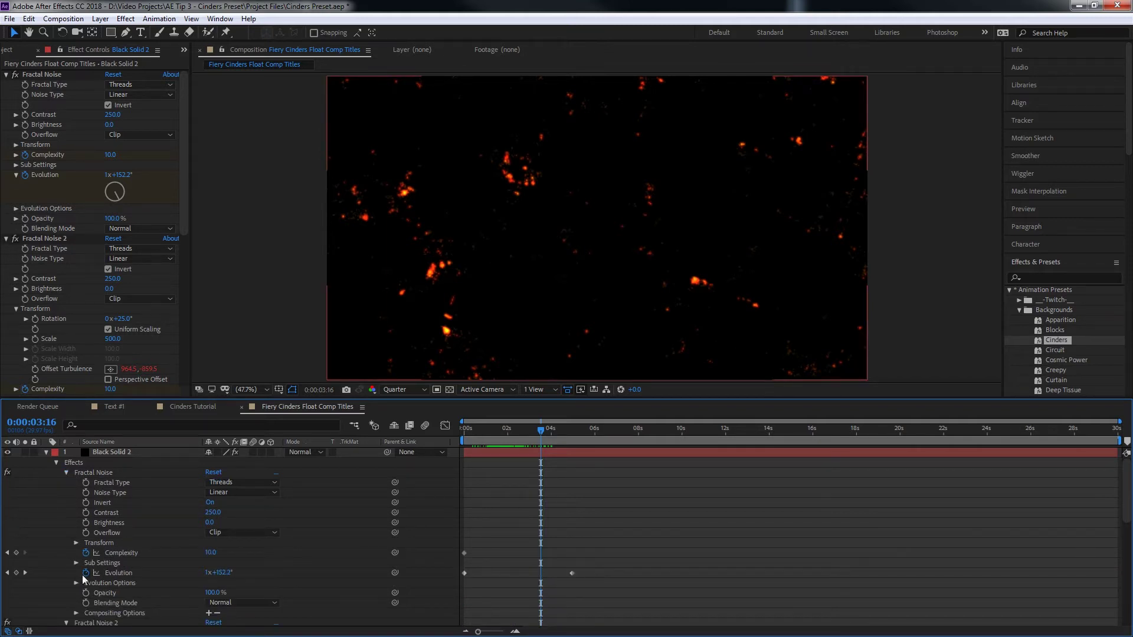
pyautogui.click(77, 542)
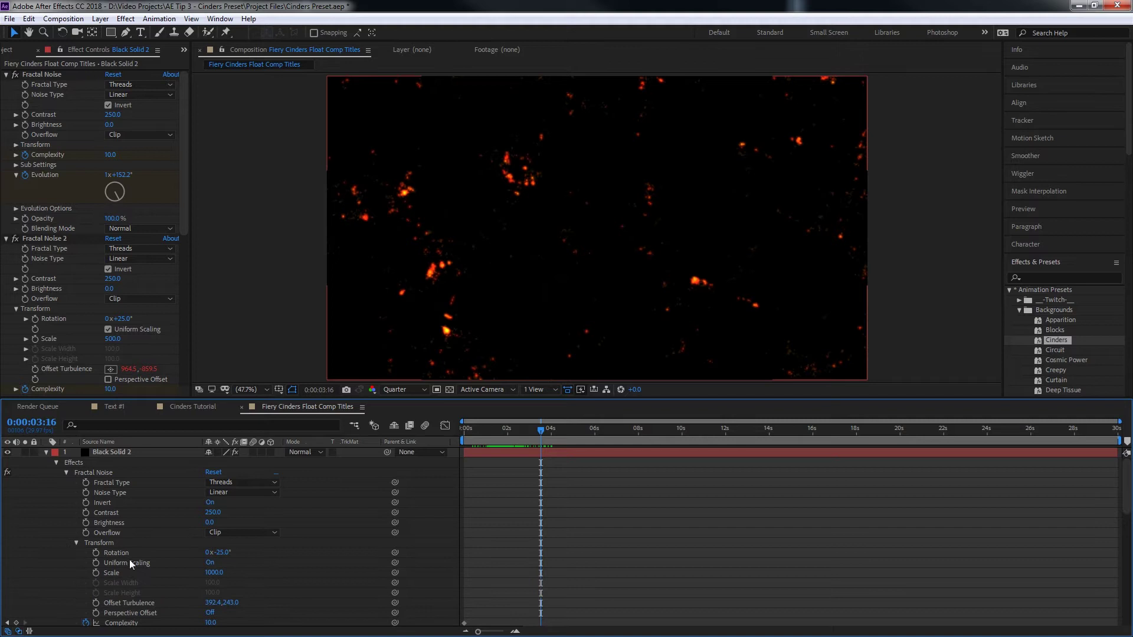
pyautogui.keyDown('alt'); pyautogui.click(97, 601); pyautogui.keyUp('alt')
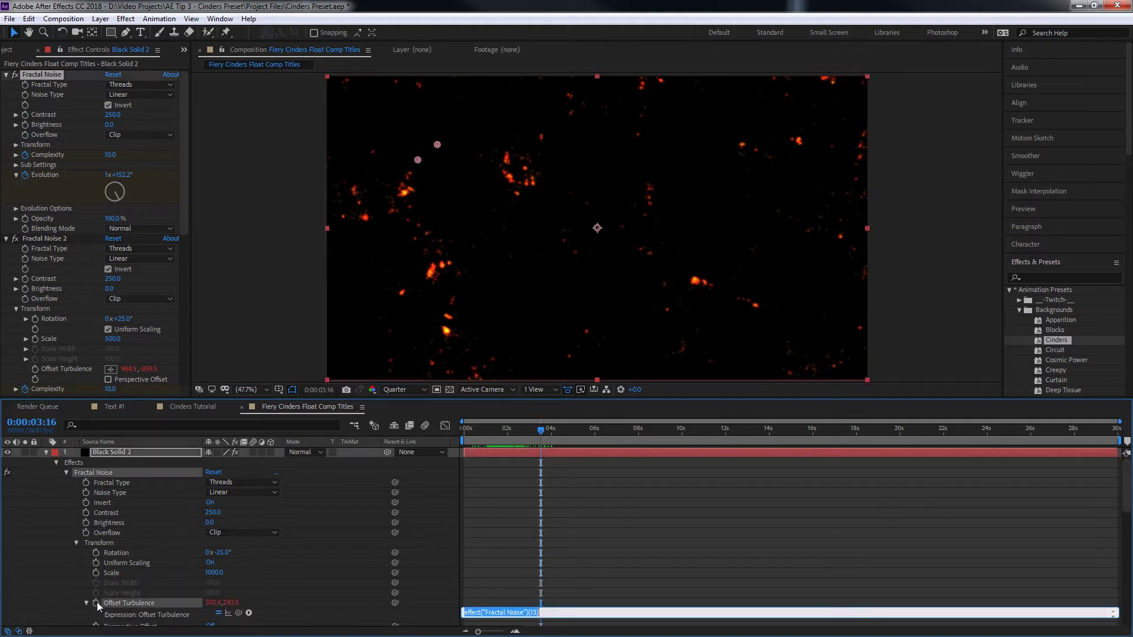
pyautogui.hotkey('ctrl', 'v')
pyautogui.press('KP_Enter')
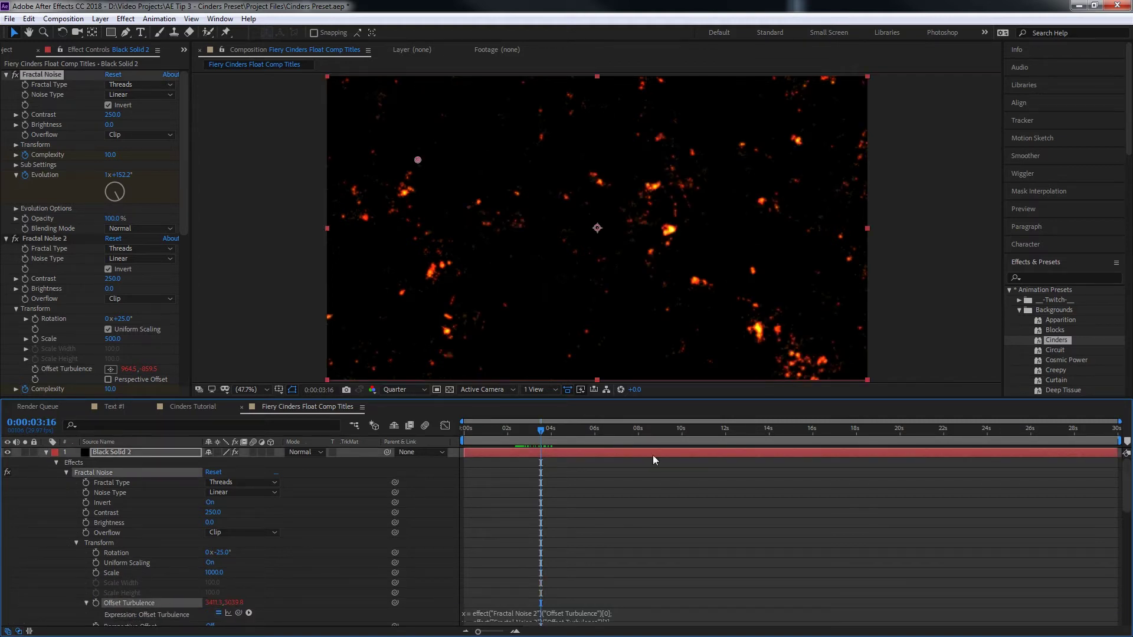
# Enlarge the first Fractal Noise's Offset Turbulence expression field, change its last line to [x*time, y*-time*1.2], and scrub to check the drift.
pyautogui.scroll(-3, 597, 588)
pyautogui.click(550, 547)
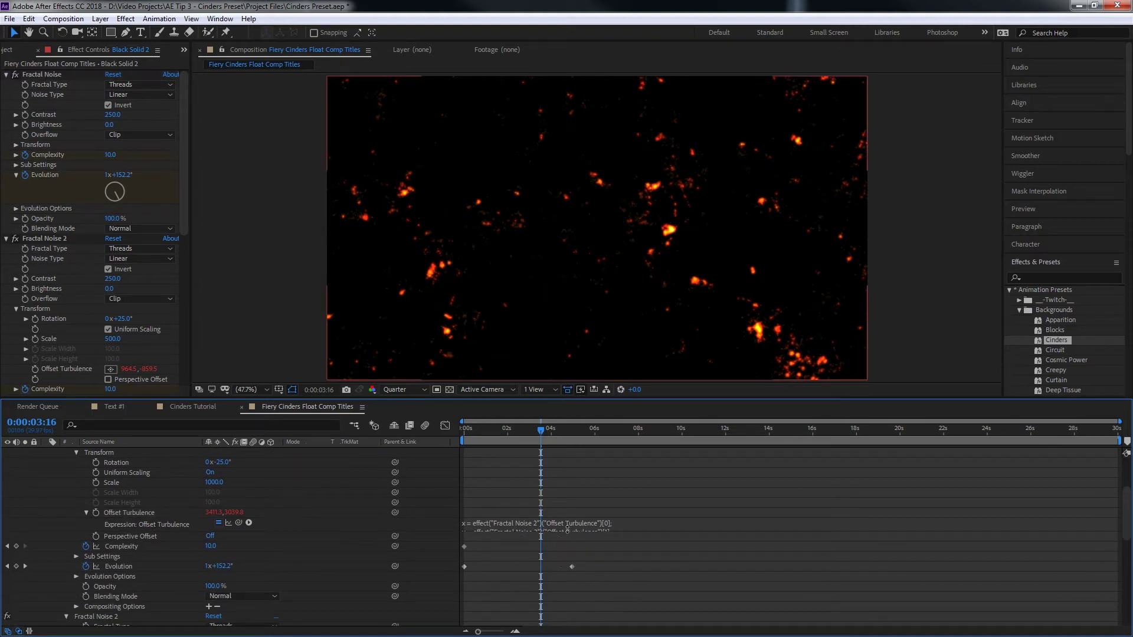
pyautogui.moveTo(569, 529); pyautogui.dragTo(556, 593)
pyautogui.click(508, 552)
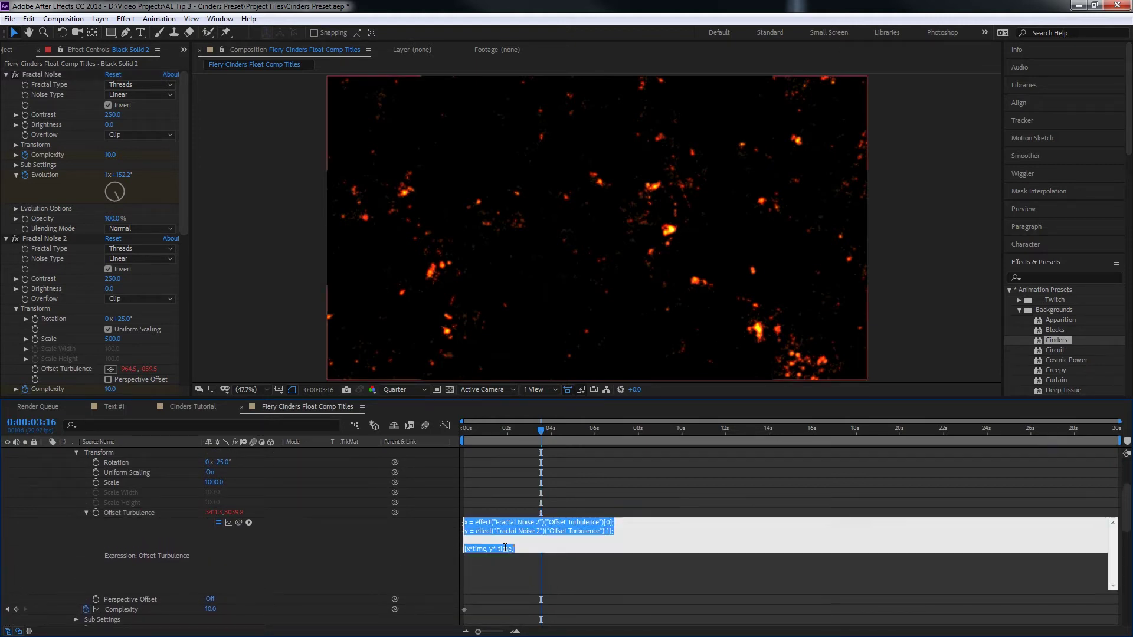
pyautogui.click(509, 549)
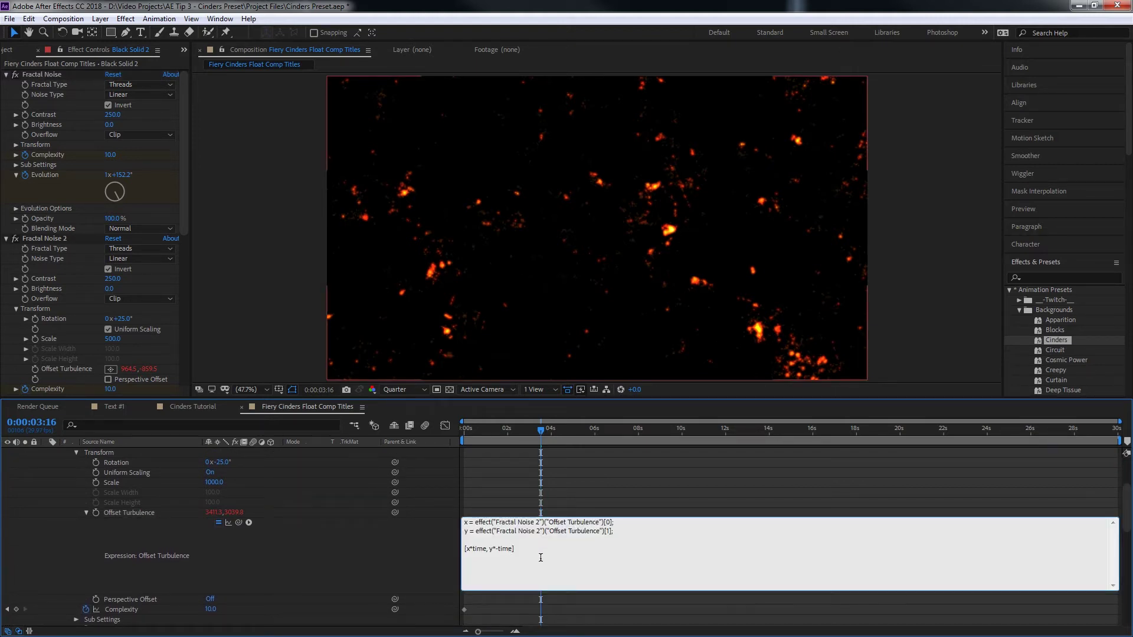
pyautogui.write('*')
pyautogui.write('1.2')
pyautogui.press('KP_Enter')
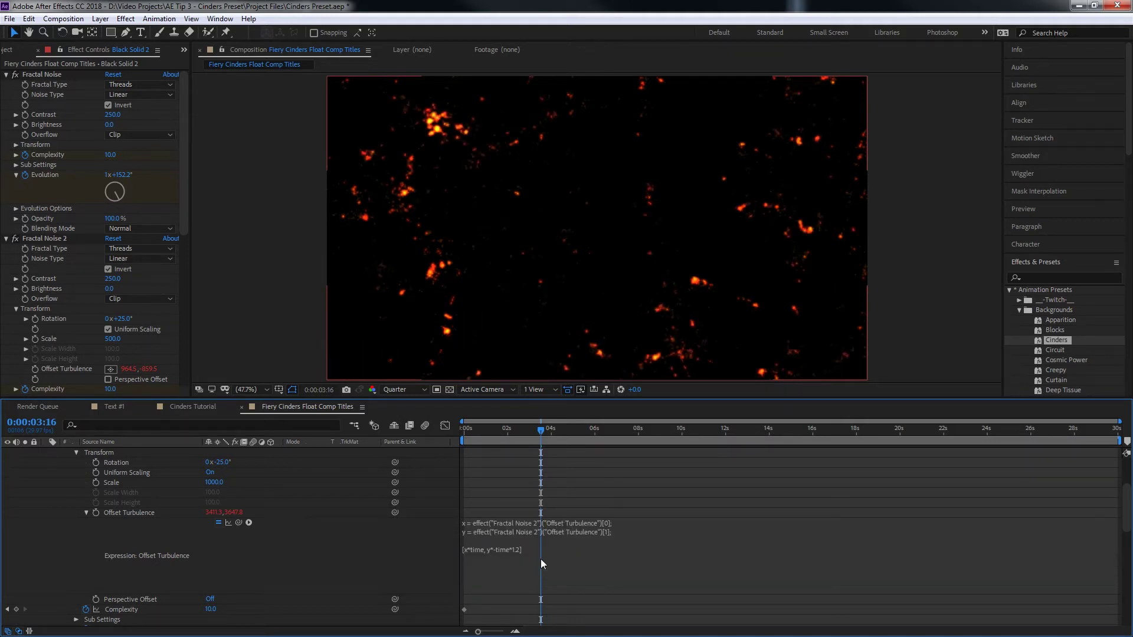
pyautogui.click(531, 430)
pyautogui.moveTo(531, 431)
pyautogui.mouseDown()
pyautogui.moveTo(571, 434)
pyautogui.moveTo(489, 434)
pyautogui.moveTo(536, 432)
pyautogui.moveTo(516, 432)
pyautogui.mouseUp()
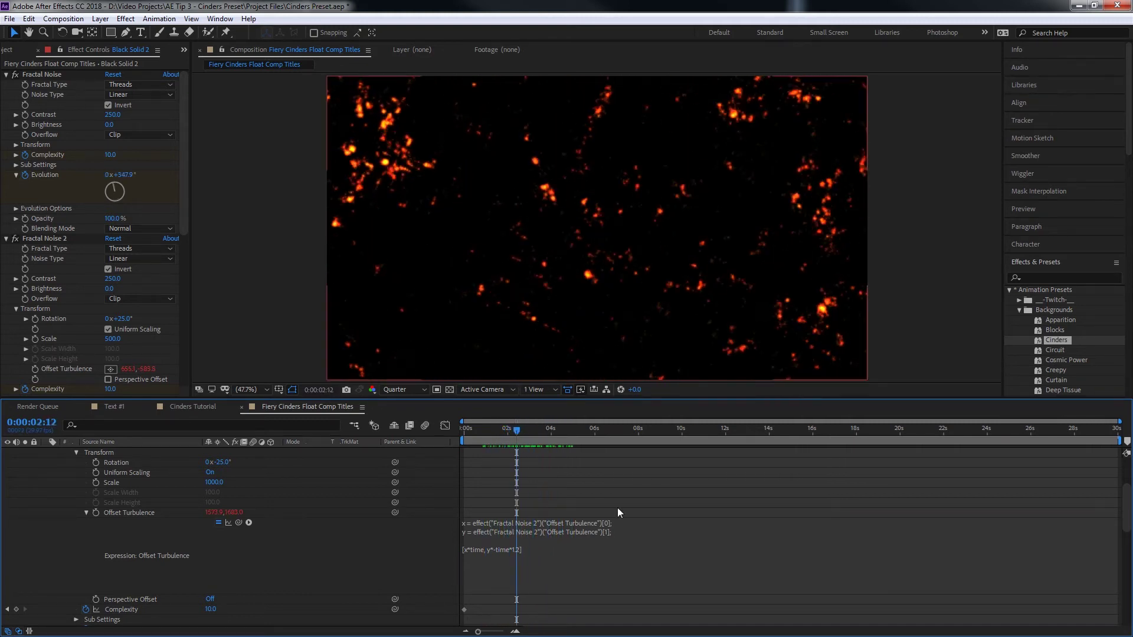
# Change the x and y references in this expression from "Fractal Noise 2" to "Fractal Noise" and scrub the timeline to check.
pyautogui.click(538, 534)
pyautogui.click(539, 523)
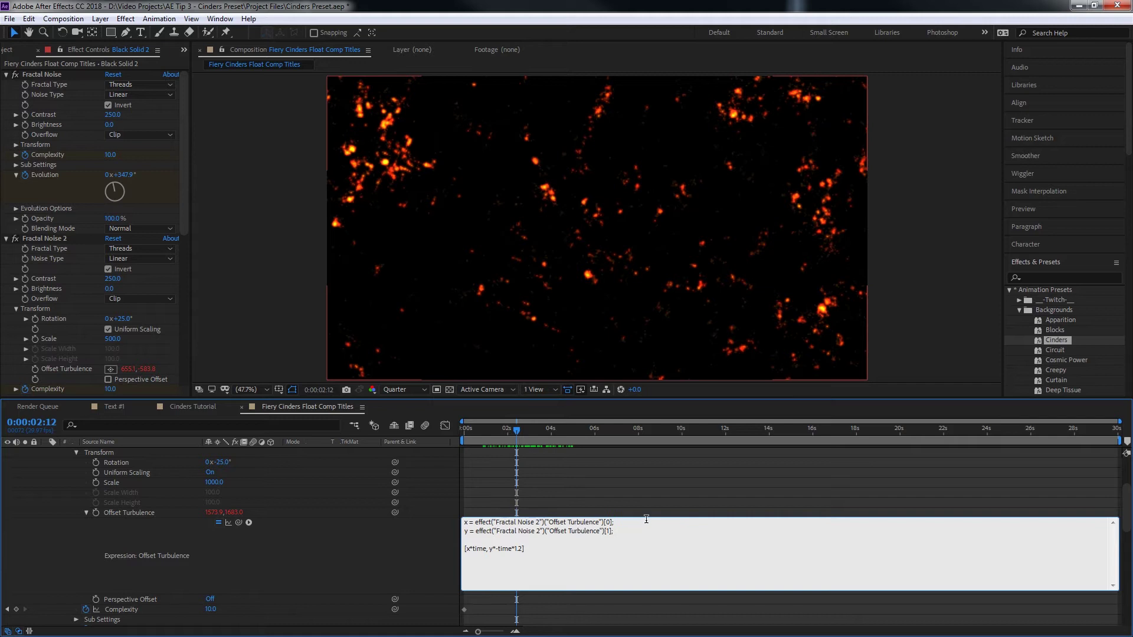
pyautogui.press('BackSpace')
pyautogui.press('BackSpace')
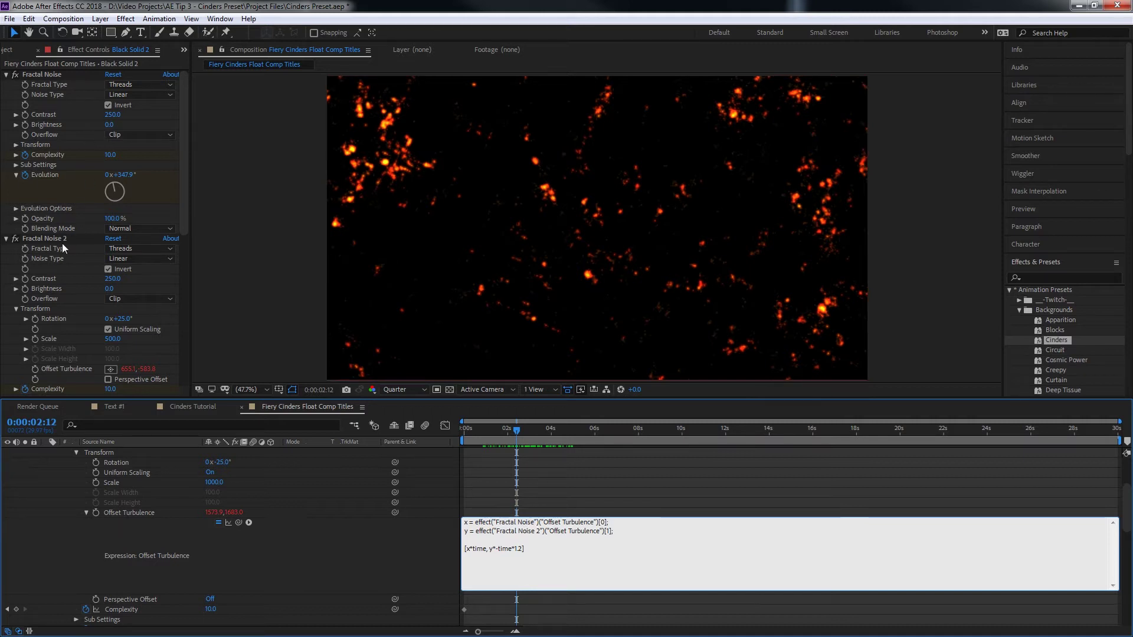
pyautogui.press('BackSpace')
pyautogui.press('BackSpace')
pyautogui.press('KP_Enter')
pyautogui.moveTo(517, 434); pyautogui.dragTo(552, 444)
# Try a .5 decimal in the y term's time multiplier, scrub to judge the speed, and undo that change.
pyautogui.click(520, 542)
pyautogui.click(518, 549)
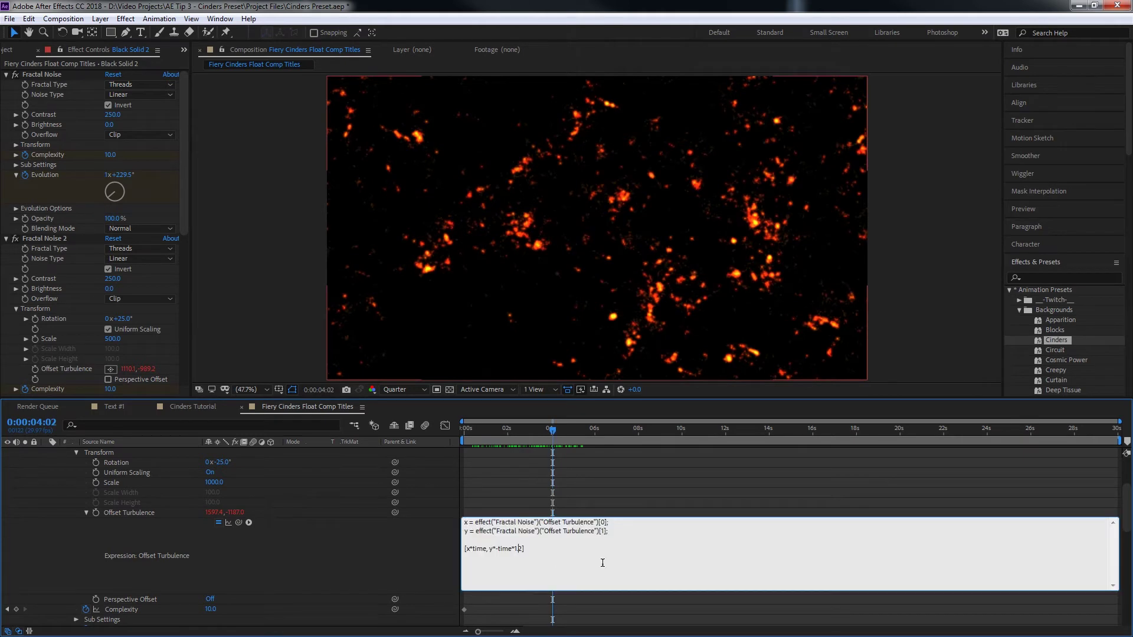
pyautogui.write('.5')
pyautogui.press('KP_Enter')
pyautogui.click(556, 432)
pyautogui.moveTo(556, 432); pyautogui.dragTo(584, 426)
pyautogui.hotkey('ctrl', 'z')
pyautogui.moveTo(479, 434)
pyautogui.mouseDown()
pyautogui.moveTo(464, 435)
pyautogui.moveTo(516, 432)
pyautogui.moveTo(492, 434)
pyautogui.mouseUp()
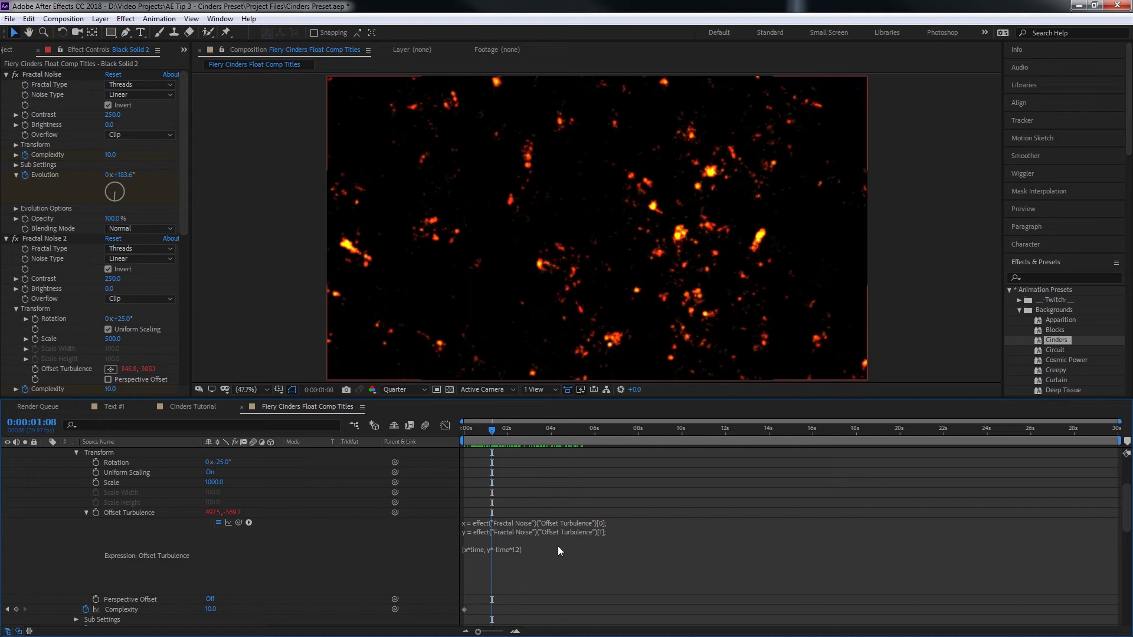
# Append /2 to the Offset Turbulence expressions of both Fractal Noise effects and preview the slower drift from the start.
pyautogui.click(536, 548)
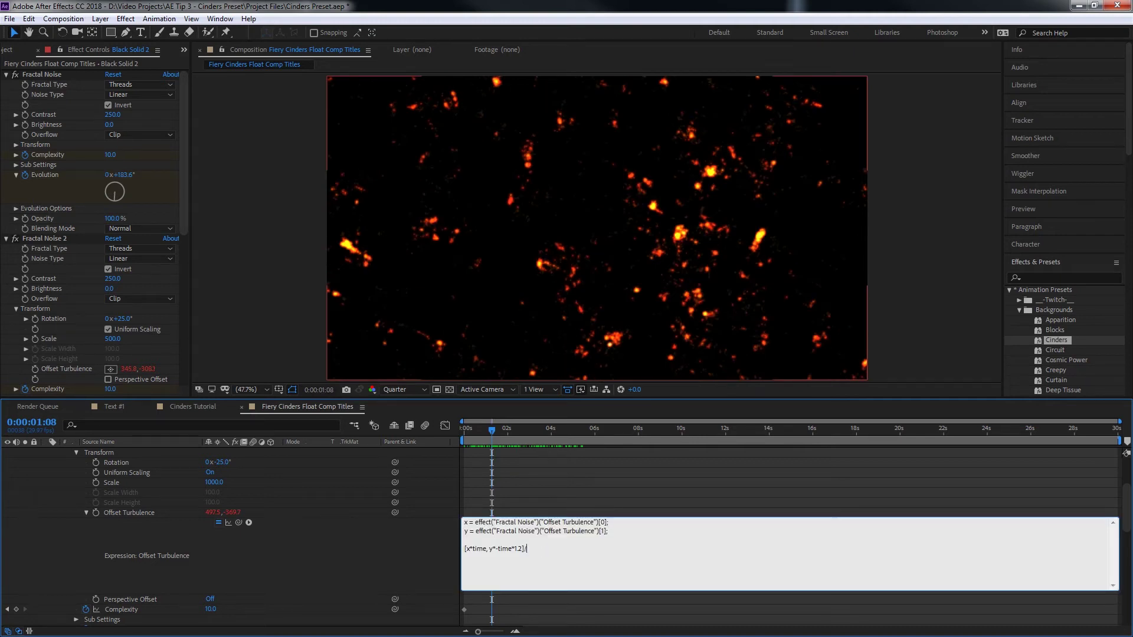
pyautogui.press('KP_Enter')
pyautogui.scroll(-9, 554, 505)
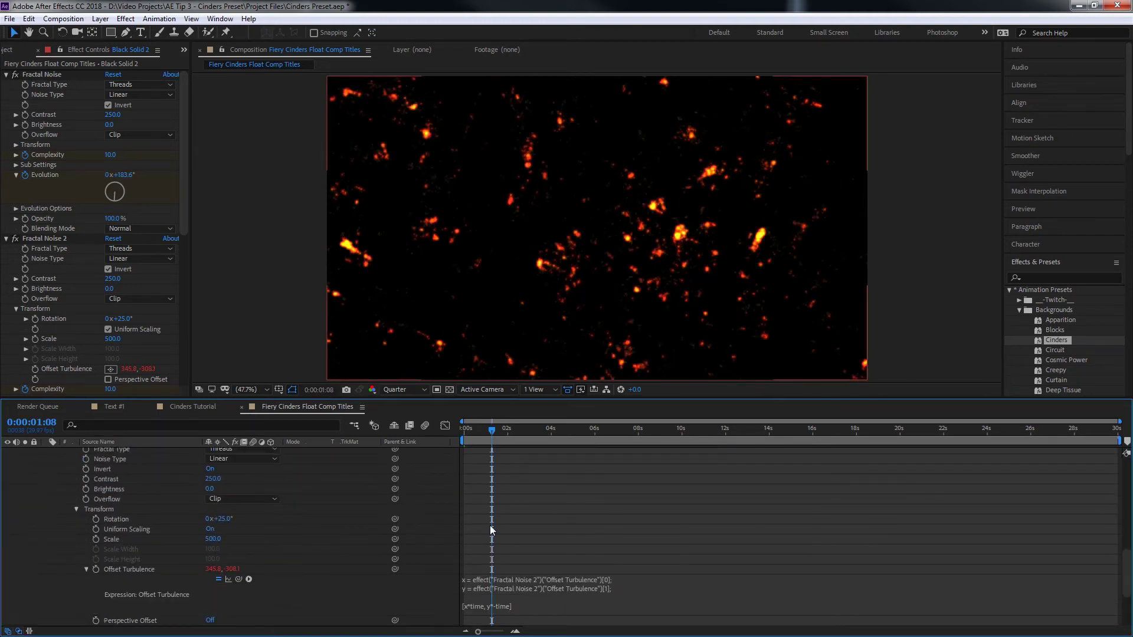
pyautogui.click(520, 580)
pyautogui.click(519, 576)
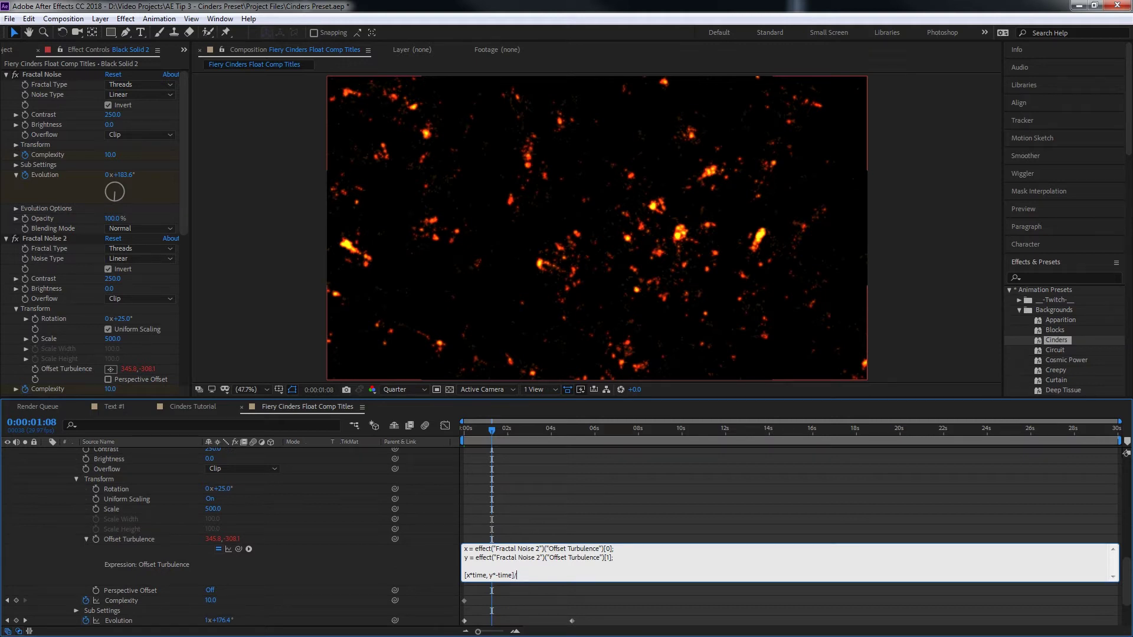
pyautogui.press('KP_Enter')
pyautogui.moveTo(492, 430); pyautogui.dragTo(465, 444)
pyautogui.press('space')
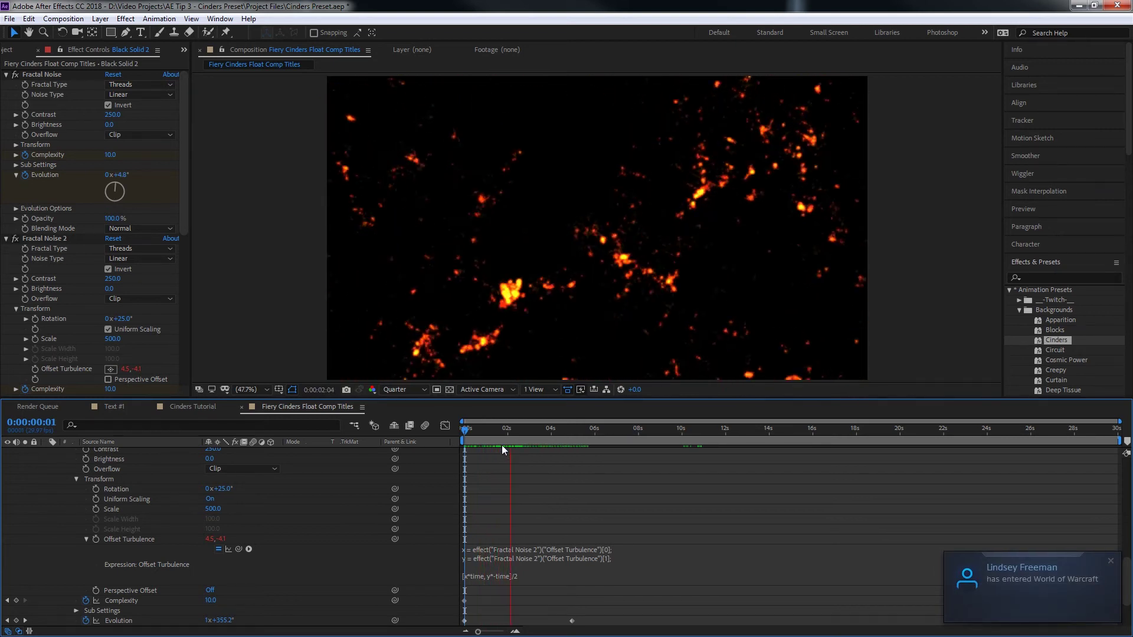
pyautogui.moveTo(506, 430); pyautogui.dragTo(457, 439)
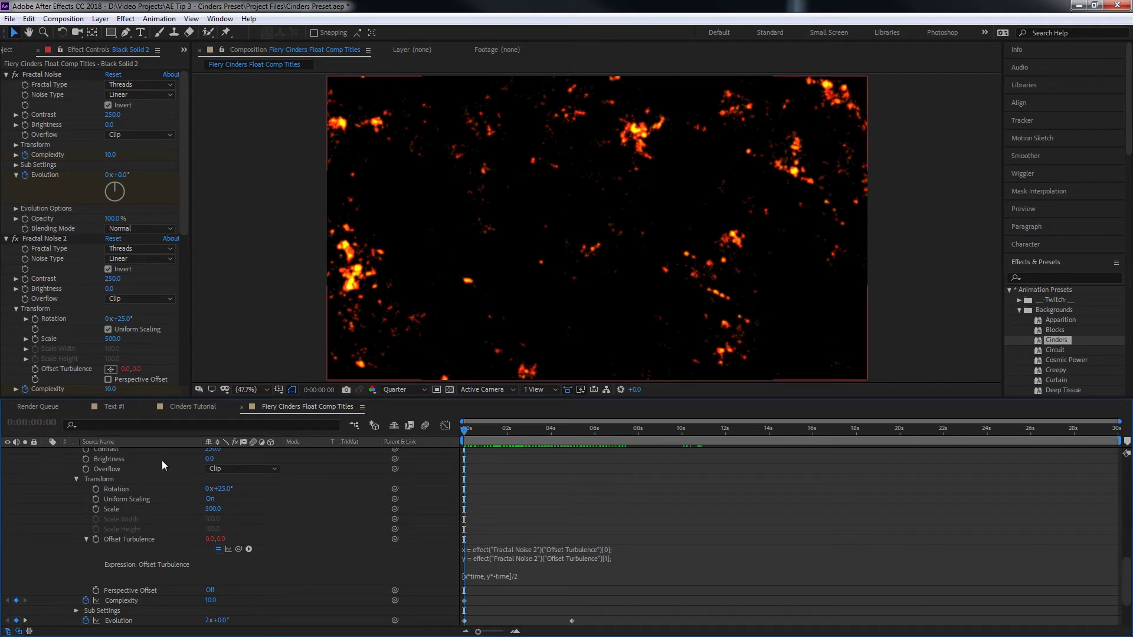
# Show only the keyframed properties and remove the Complexity and Evolution keyframes from both Fractal Noise effects.
pyautogui.press('u')
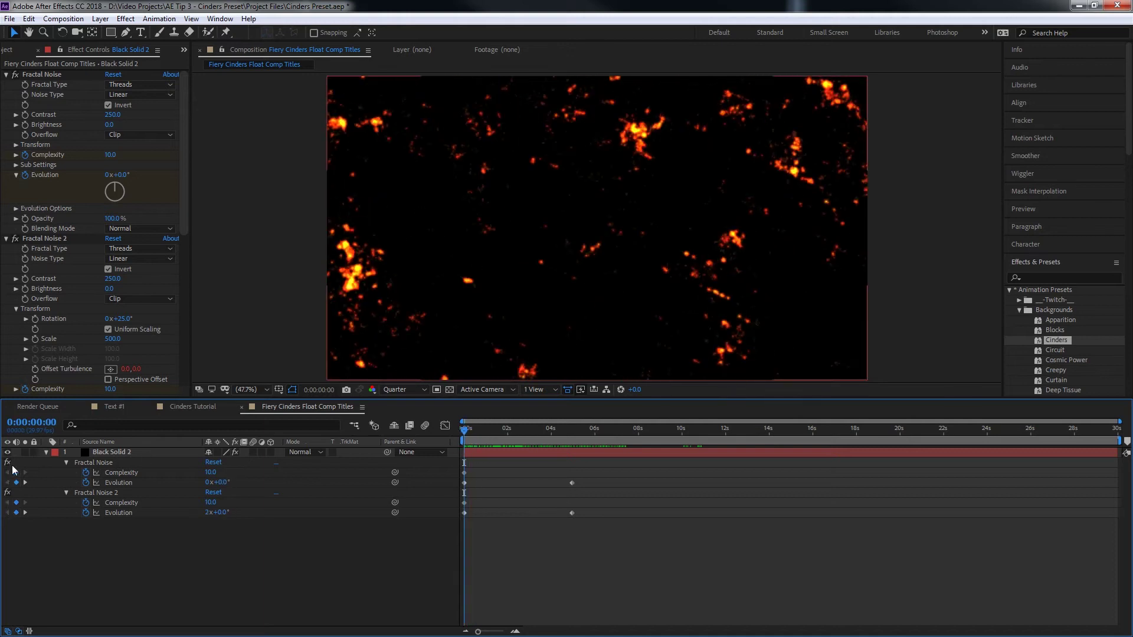
pyautogui.click(87, 473)
pyautogui.click(86, 483)
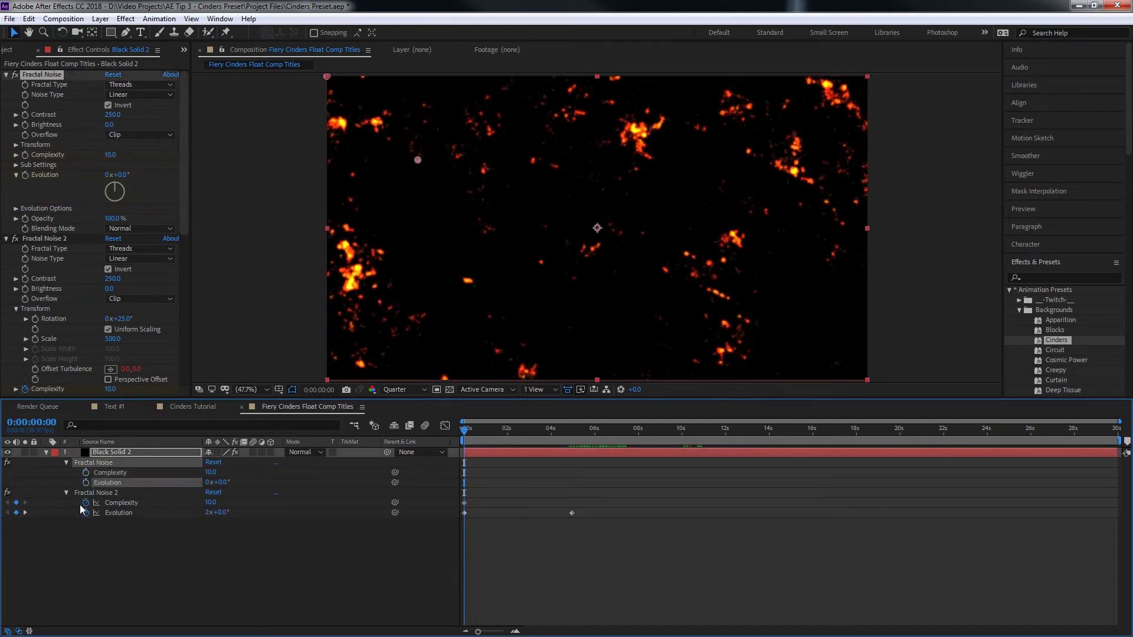
pyautogui.click(86, 503)
pyautogui.click(86, 513)
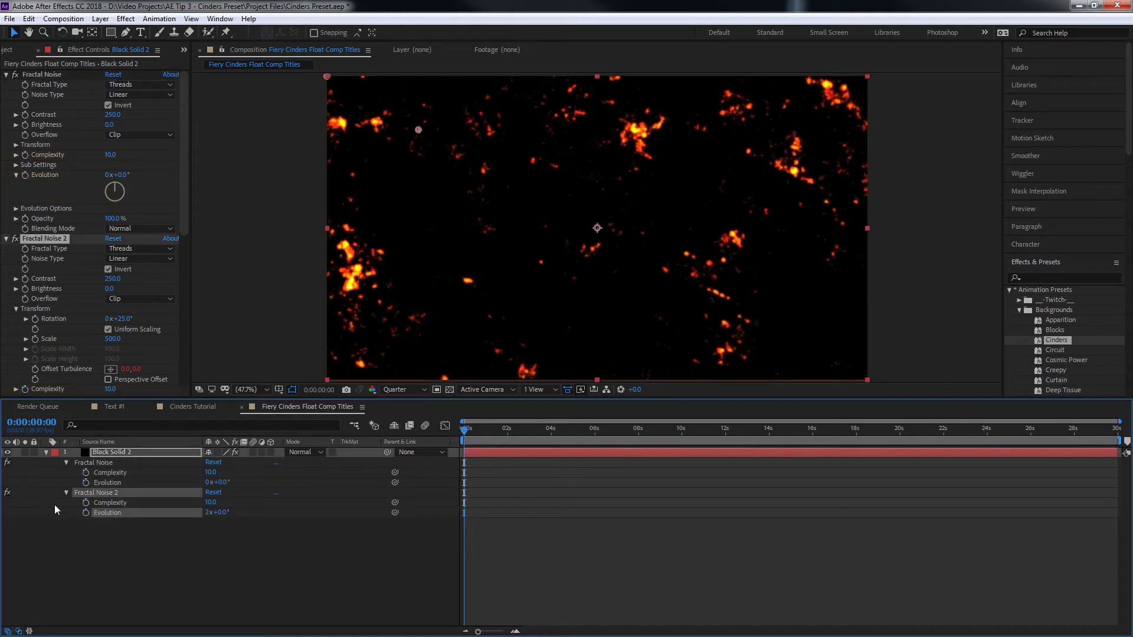
# Give the Evolution of both Fractal Noise effects the expression time*100, then preview and scrub the animation.
pyautogui.keyDown('alt'); pyautogui.click(86, 483); pyautogui.keyUp('alt')
pyautogui.write('time')
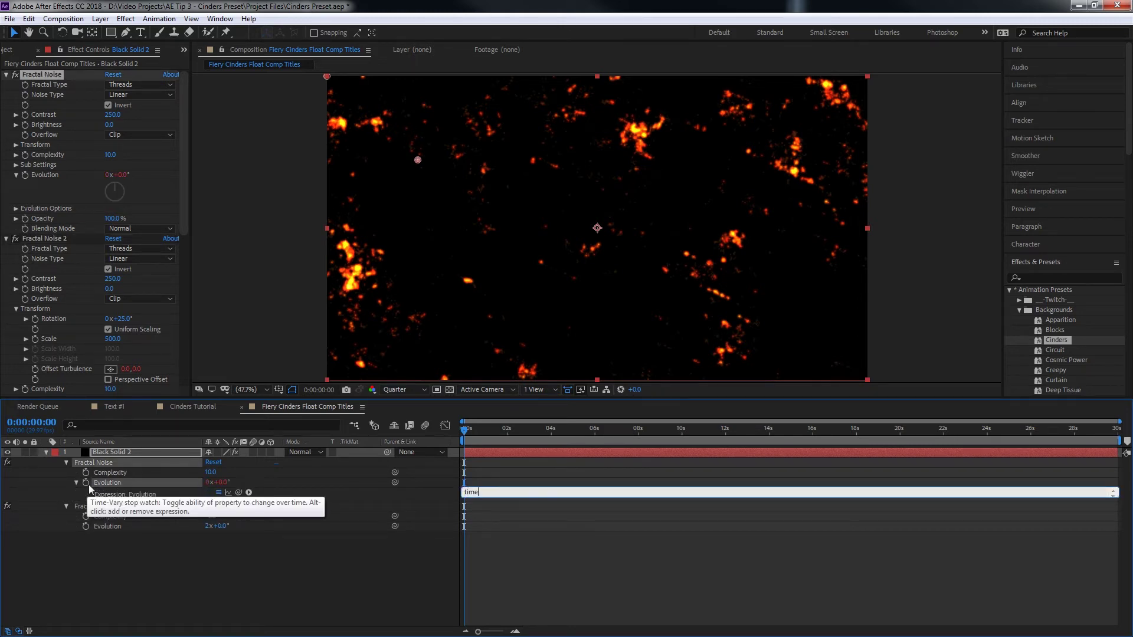
pyautogui.write('*100')
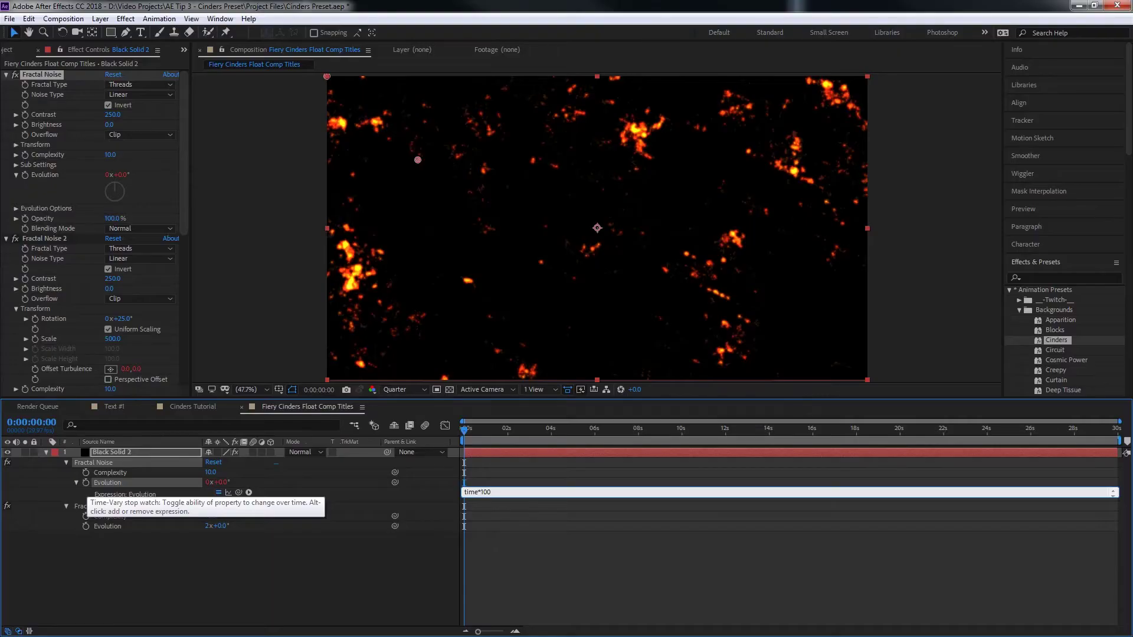
pyautogui.press('KP_Enter')
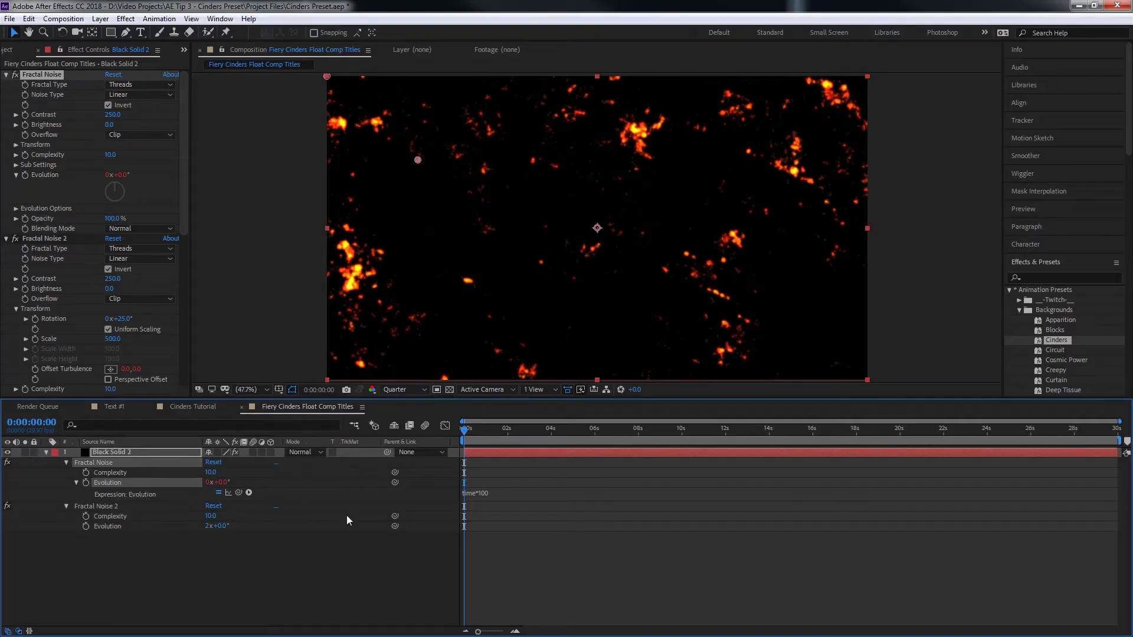
pyautogui.keyDown('alt'); pyautogui.click(85, 526); pyautogui.keyUp('alt')
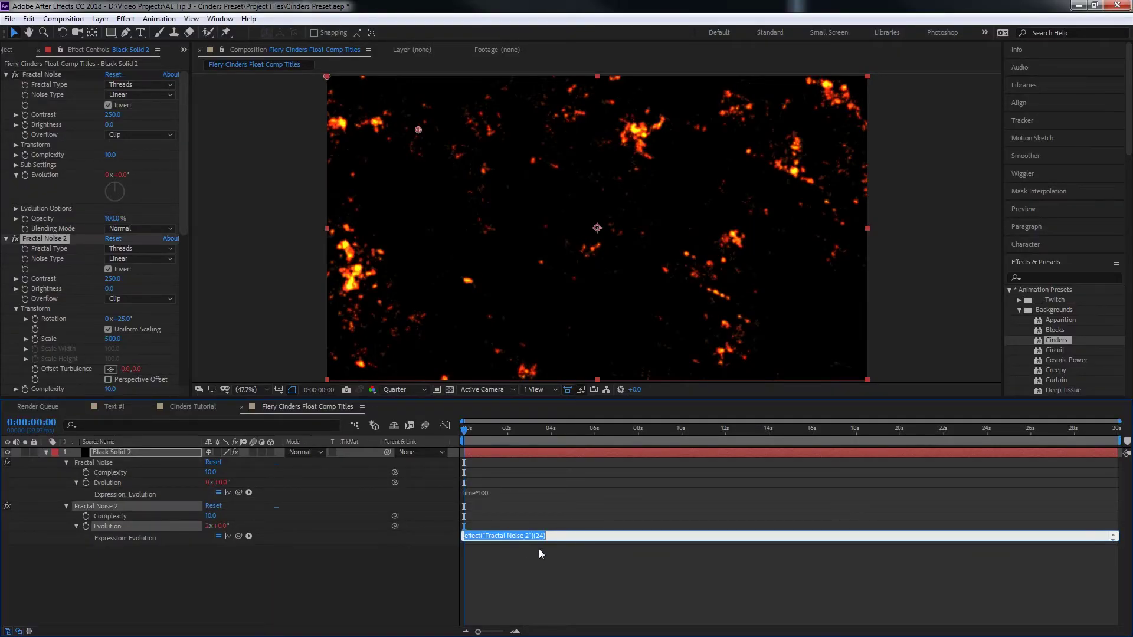
pyautogui.write('time*100')
pyautogui.press('KP_Enter')
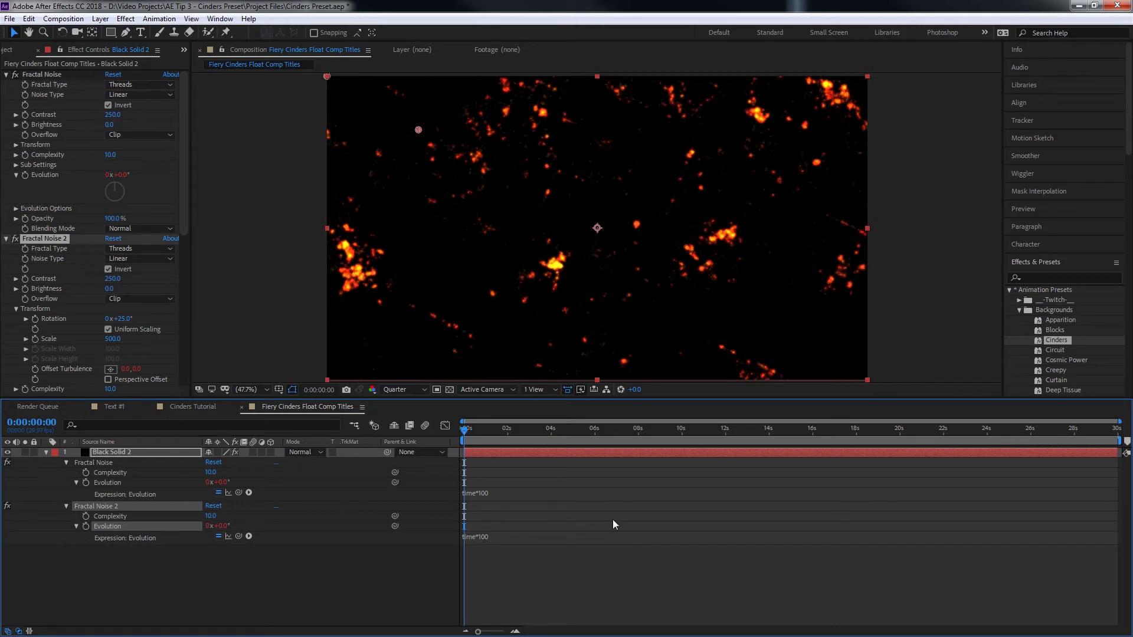
pyautogui.click(479, 431)
pyautogui.moveTo(472, 439); pyautogui.dragTo(448, 442)
pyautogui.press('space')
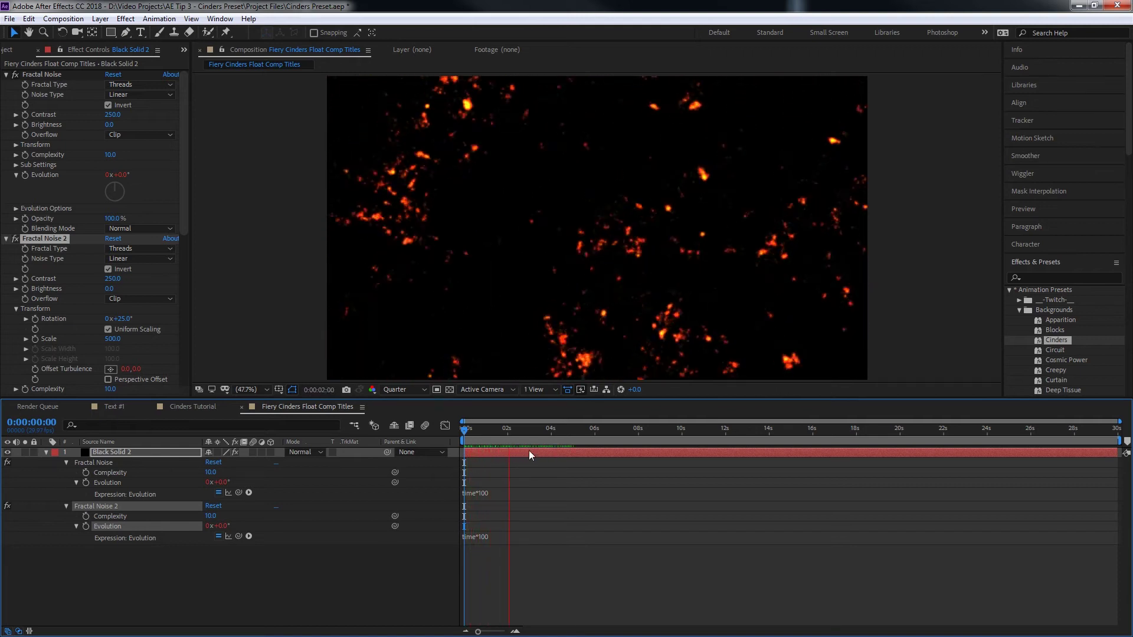
pyautogui.press('space')
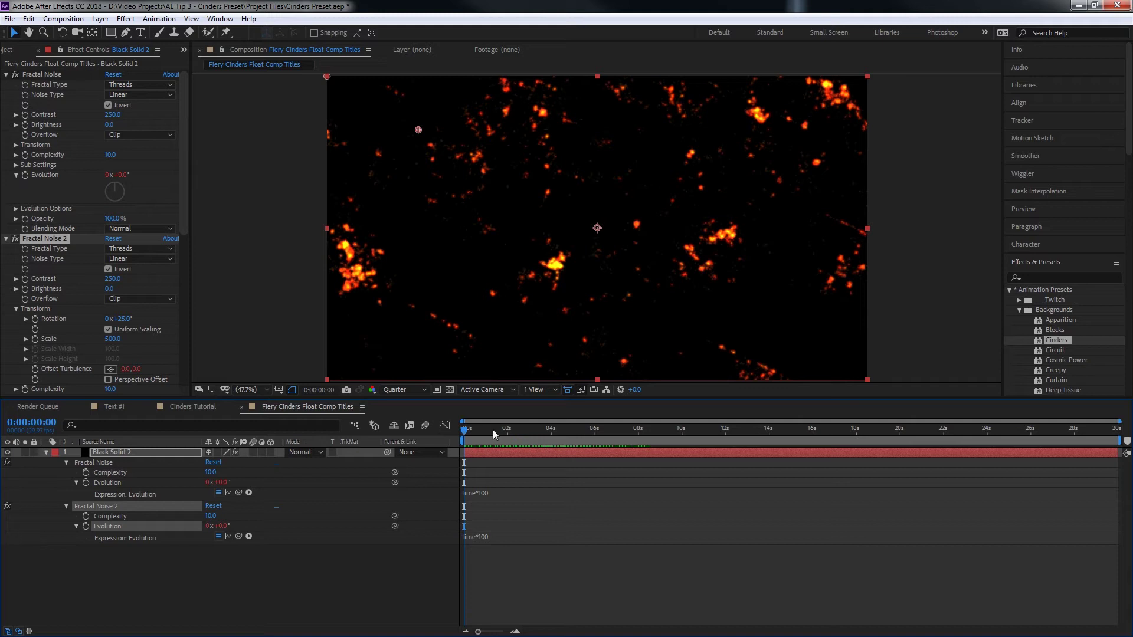
pyautogui.moveTo(619, 439); pyautogui.dragTo(725, 448)
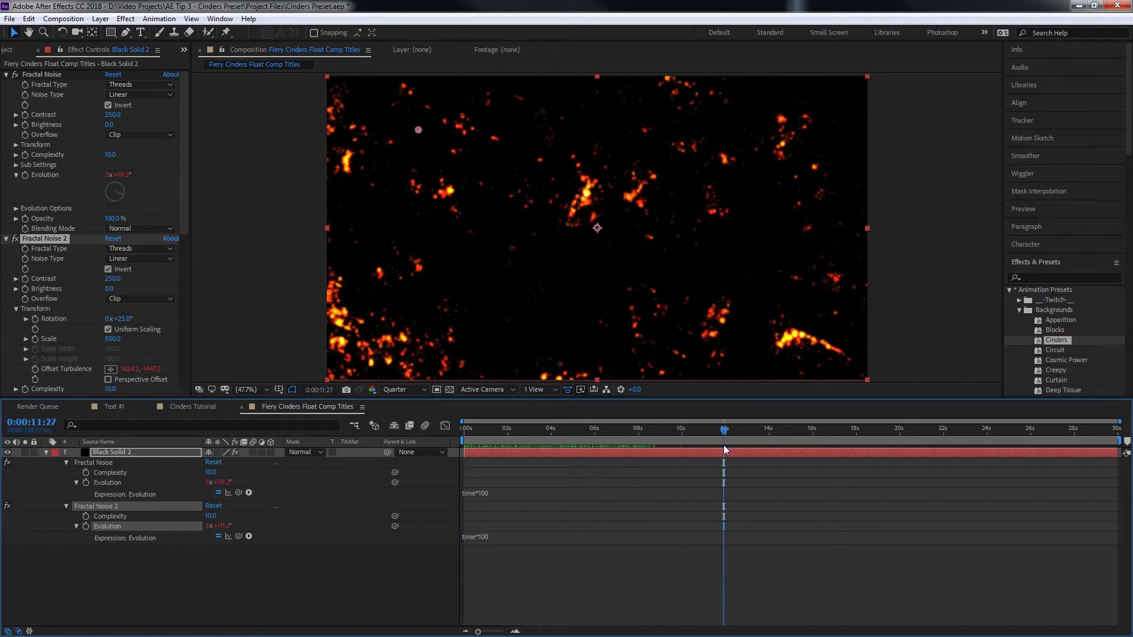
# Set the composition duration to 60 seconds, extend the Black Solid 2 layer to the full length, and scrub through it.
pyautogui.hotkey('ctrl', 'k')
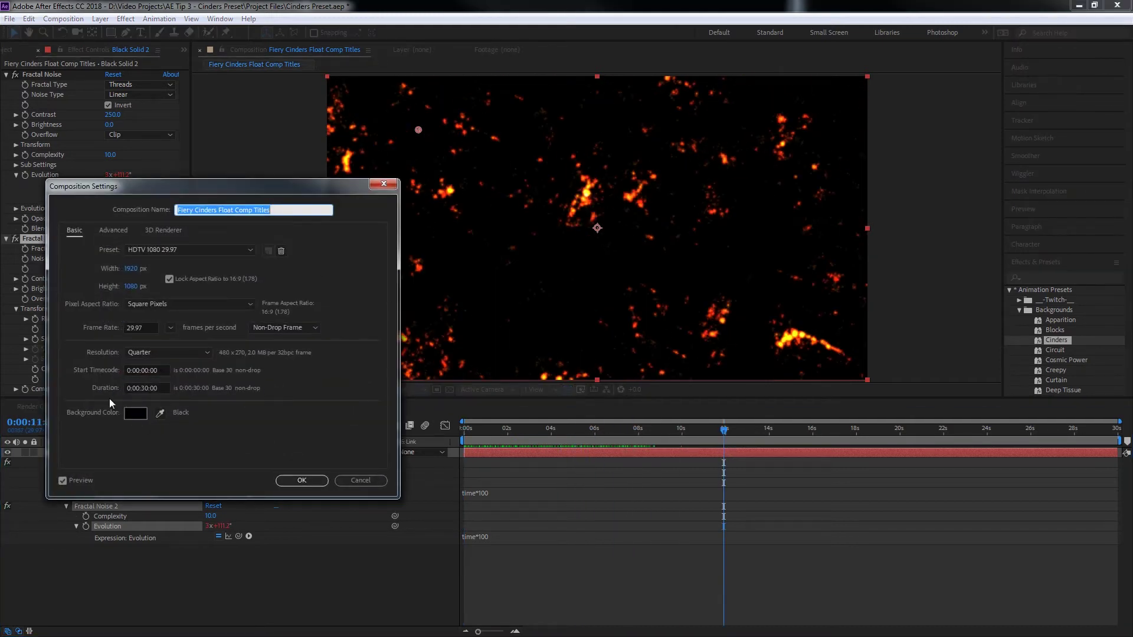
pyautogui.click(145, 387)
pyautogui.press('BackSpace')
pyautogui.press('BackSpace')
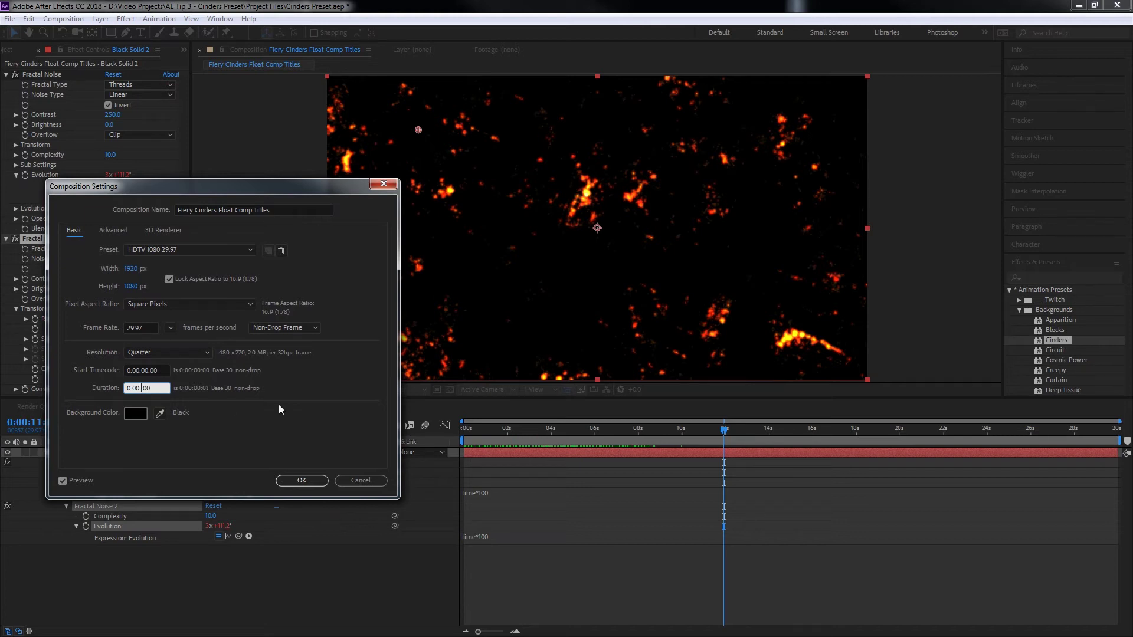
pyautogui.write('60')
pyautogui.press('Return')
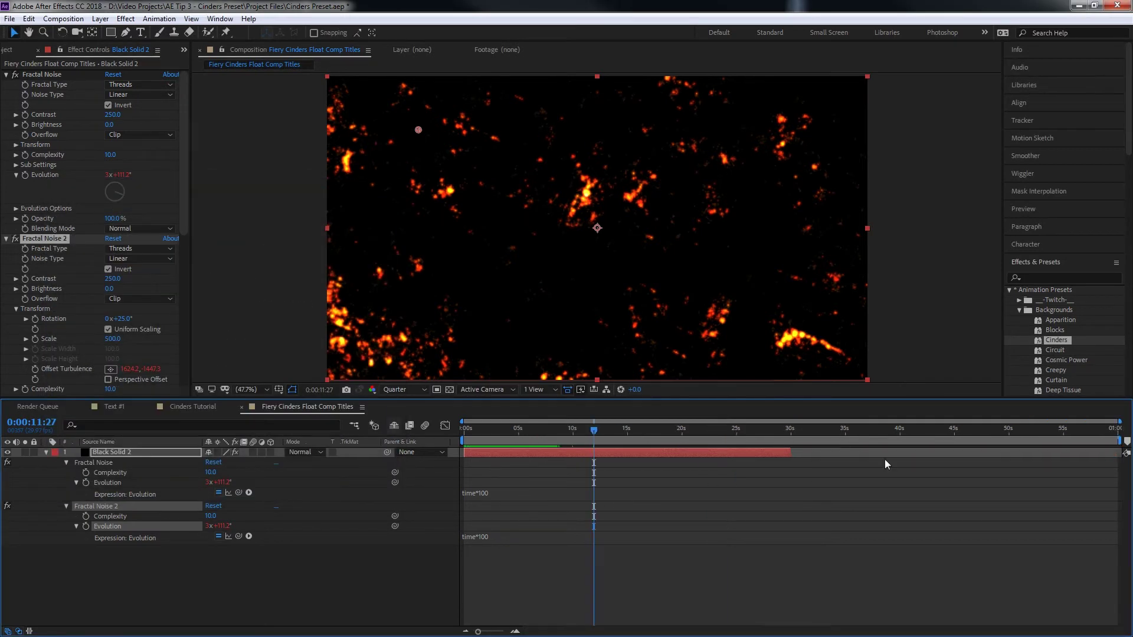
pyautogui.moveTo(789, 452); pyautogui.dragTo(1091, 457)
pyautogui.moveTo(885, 431); pyautogui.dragTo(497, 461)
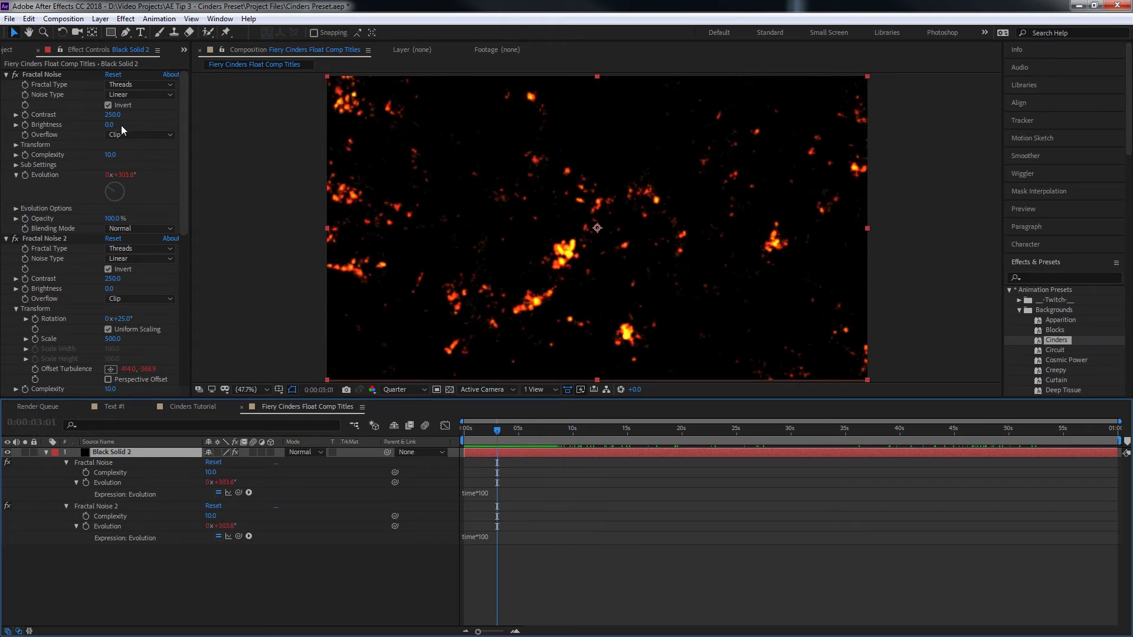
# Set the first Fractal Noise's Contrast to 287 and collapse the settings of both Fractal Noise effects.
pyautogui.moveTo(113, 120)
pyautogui.mouseDown()
pyautogui.moveTo(101, 118)
pyautogui.moveTo(132, 121)
pyautogui.mouseUp()
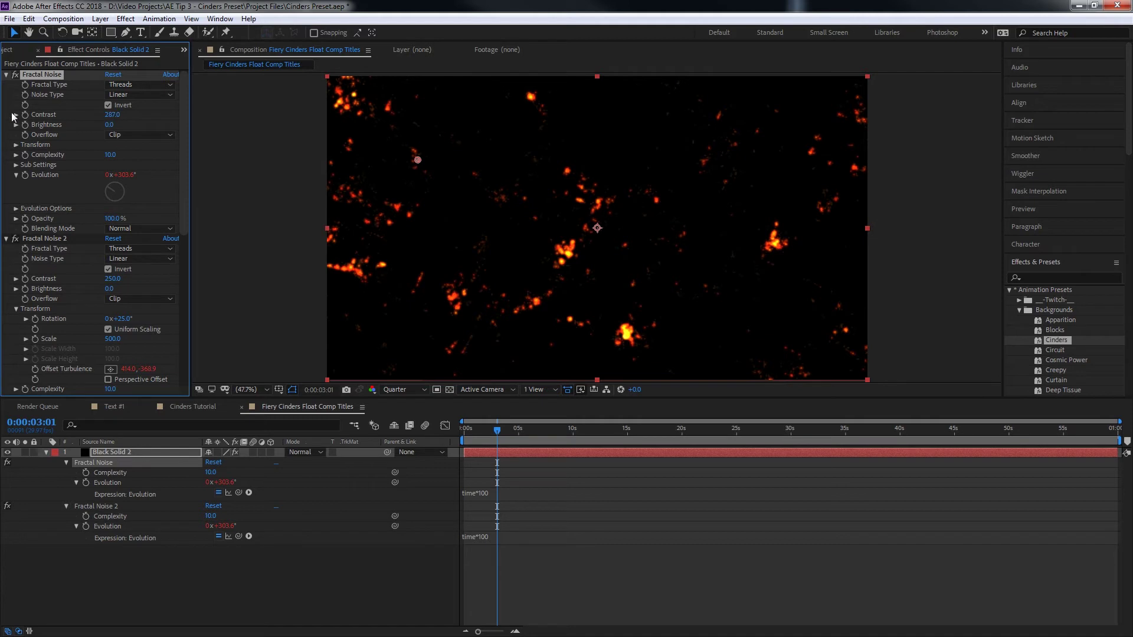
pyautogui.click(6, 75)
pyautogui.click(6, 85)
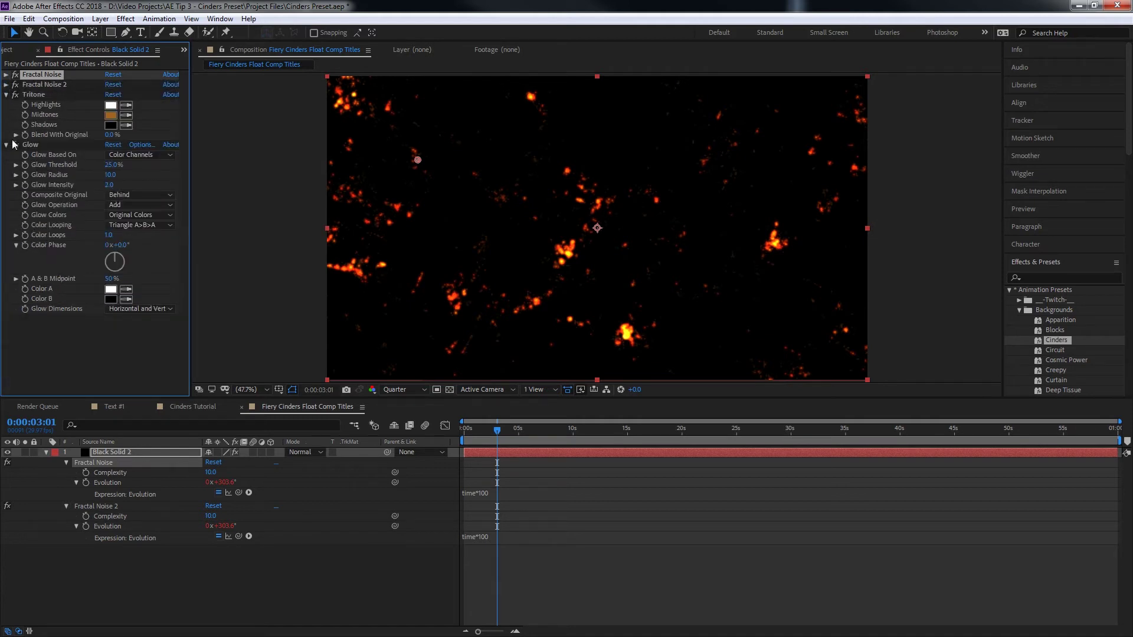
# Inspect the cinders up close at Full resolution with the Tritone effect disabled, and re-enable Tritone.
pyautogui.click(15, 95)
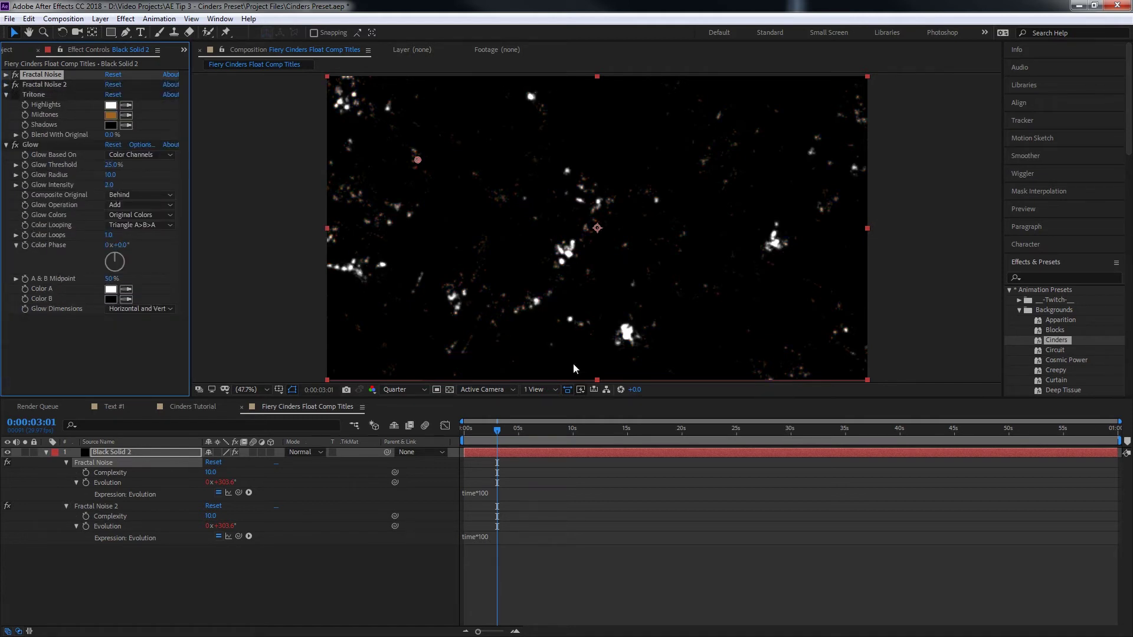
pyautogui.scroll(4, 588, 257)
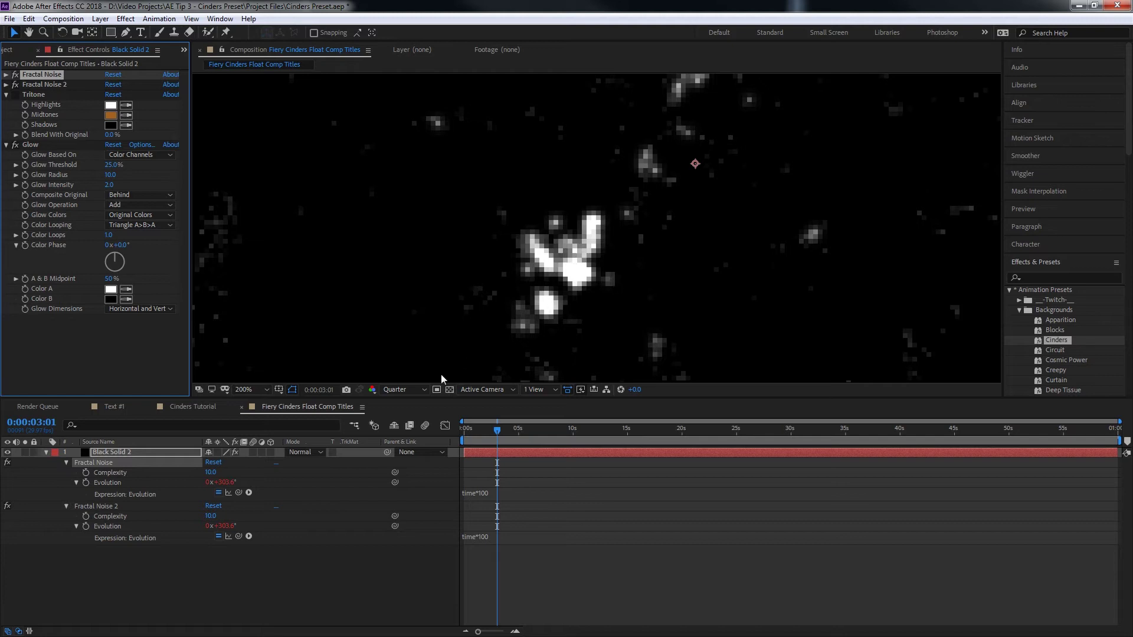
pyautogui.click(407, 390)
pyautogui.click(402, 405)
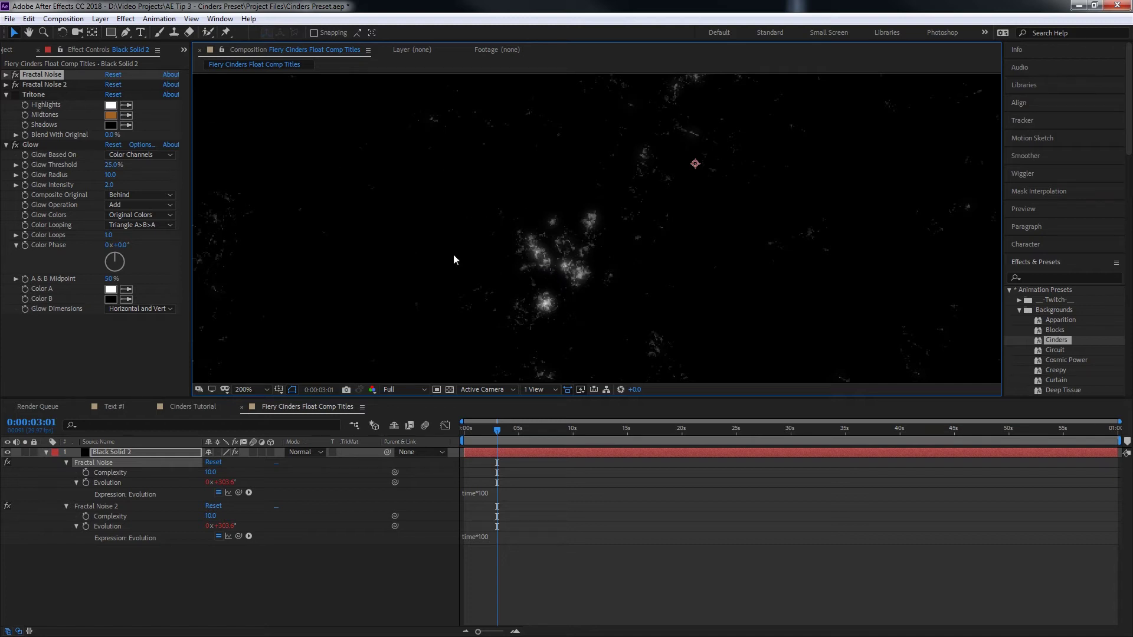
pyautogui.click(16, 94)
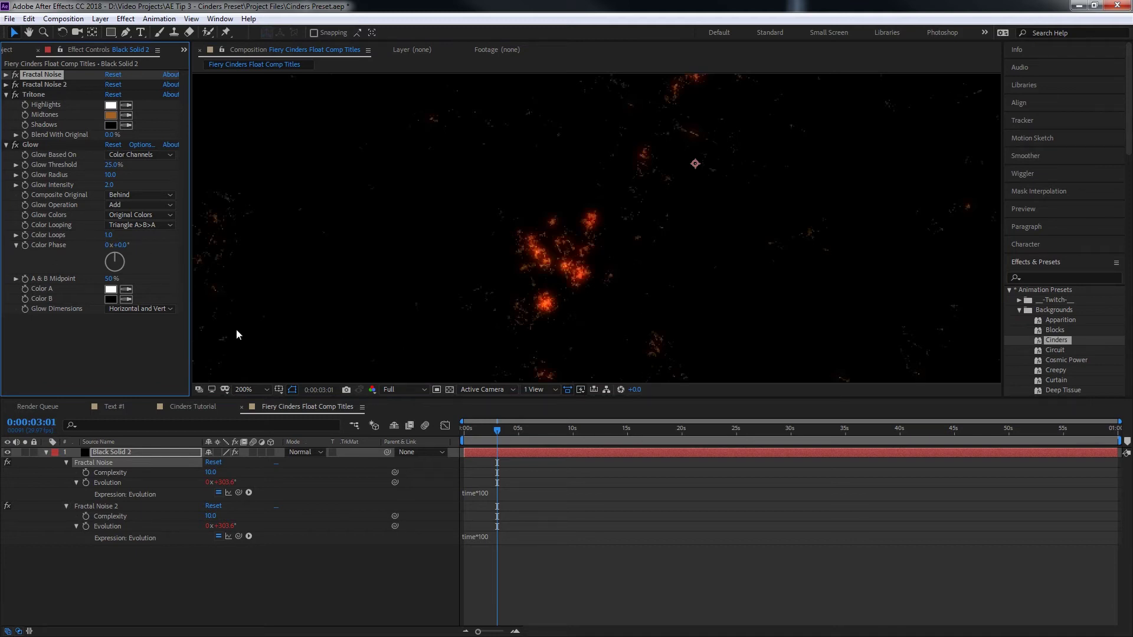
# Scrub the first second of the animation and raise the first Fractal Noise's Contrast to 366.
pyautogui.click(6, 75)
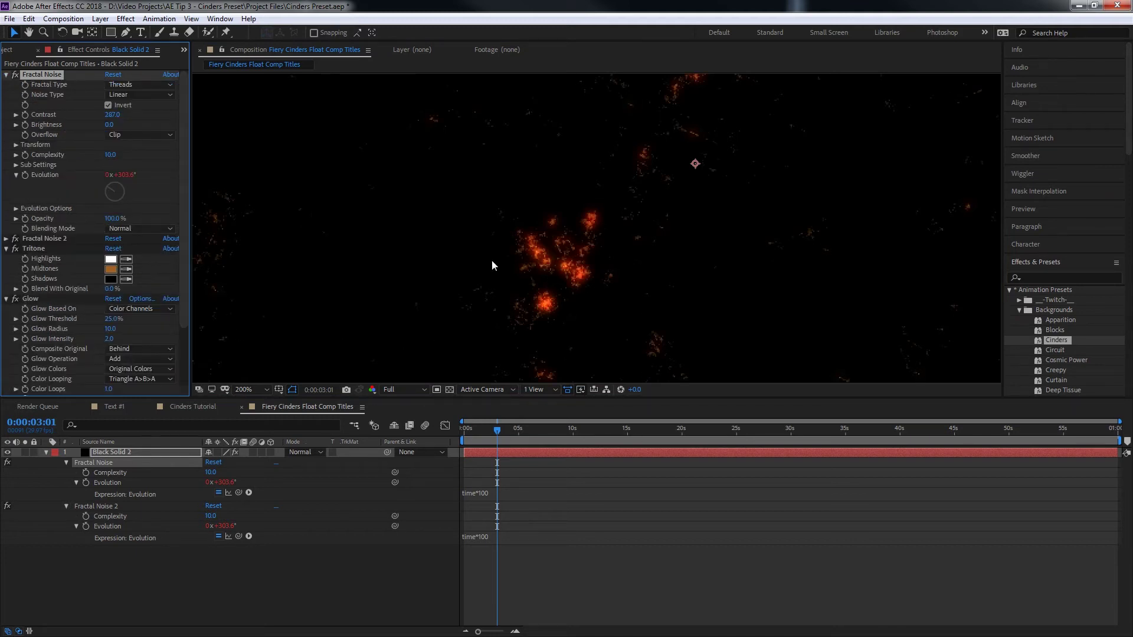
pyautogui.moveTo(492, 438); pyautogui.dragTo(475, 438)
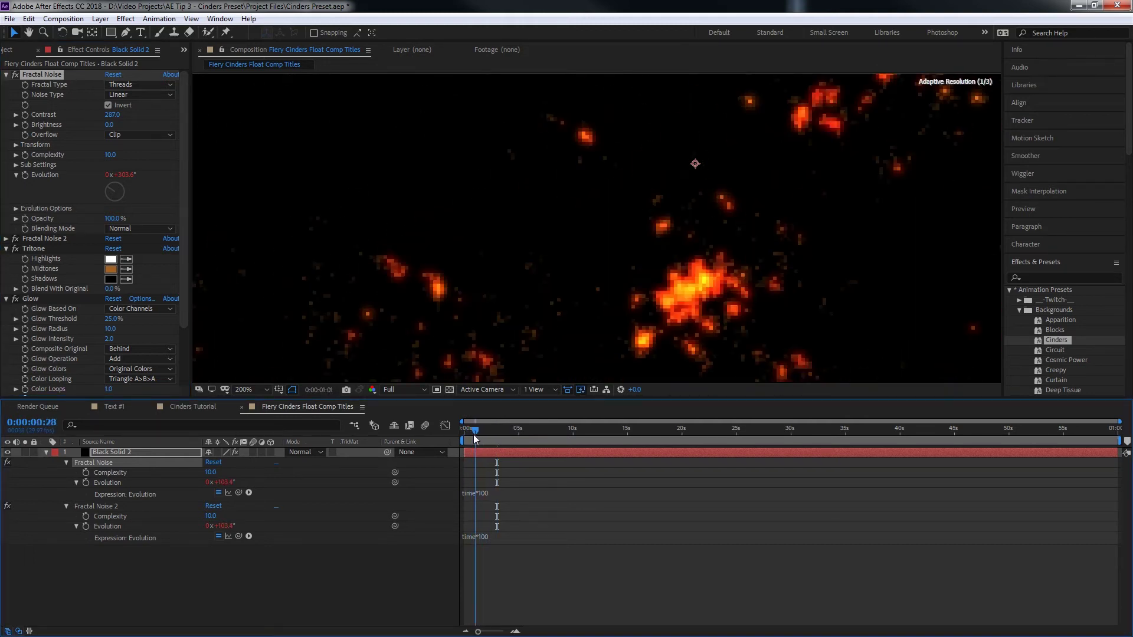
pyautogui.scroll(-3, 553, 281)
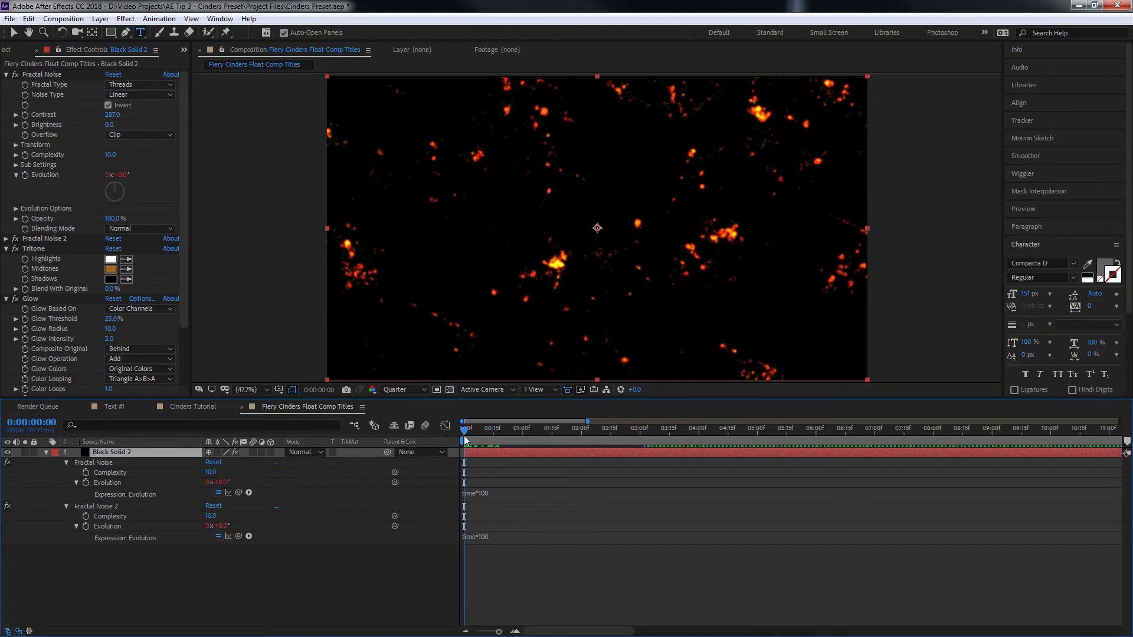
pyautogui.moveTo(465, 440); pyautogui.dragTo(489, 448)
pyautogui.moveTo(112, 114); pyautogui.dragTo(158, 118)
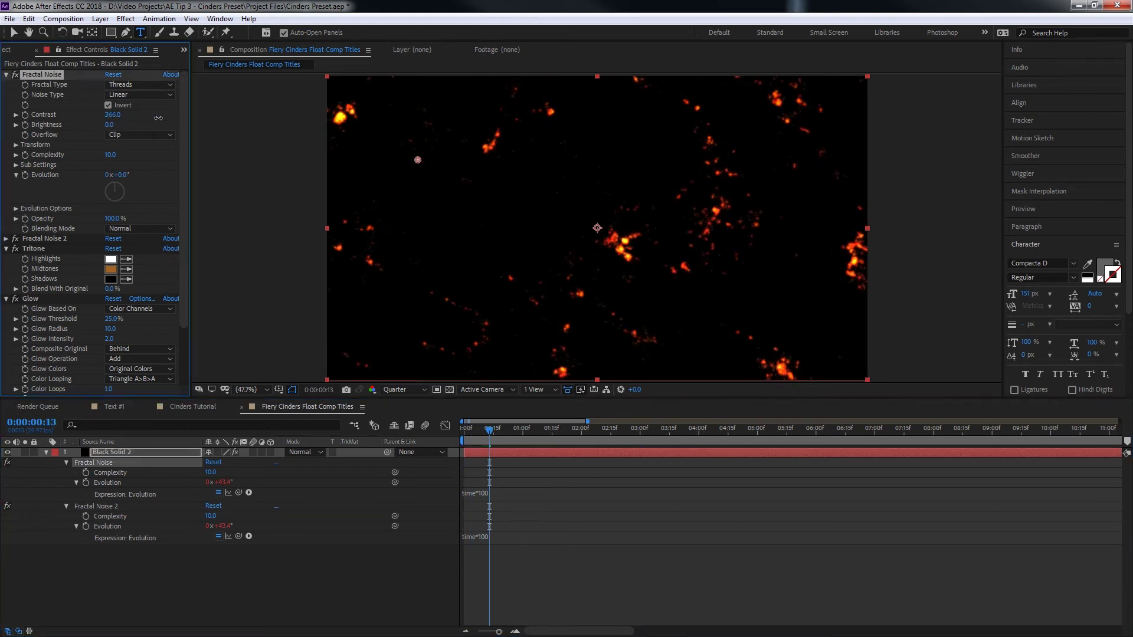
# Set the Contrast of Fractal Noise 2 to 276, scrubbing the timeline to judge the cinders.
pyautogui.click(5, 239)
pyautogui.scroll(-3, 88, 236)
pyautogui.moveTo(112, 206); pyautogui.dragTo(129, 208)
pyautogui.moveTo(491, 435); pyautogui.dragTo(534, 432)
pyautogui.moveTo(114, 206); pyautogui.dragTo(53, 208)
# Return to the start of the composition and preview the cinders animation.
pyautogui.moveTo(497, 433); pyautogui.dragTo(448, 407)
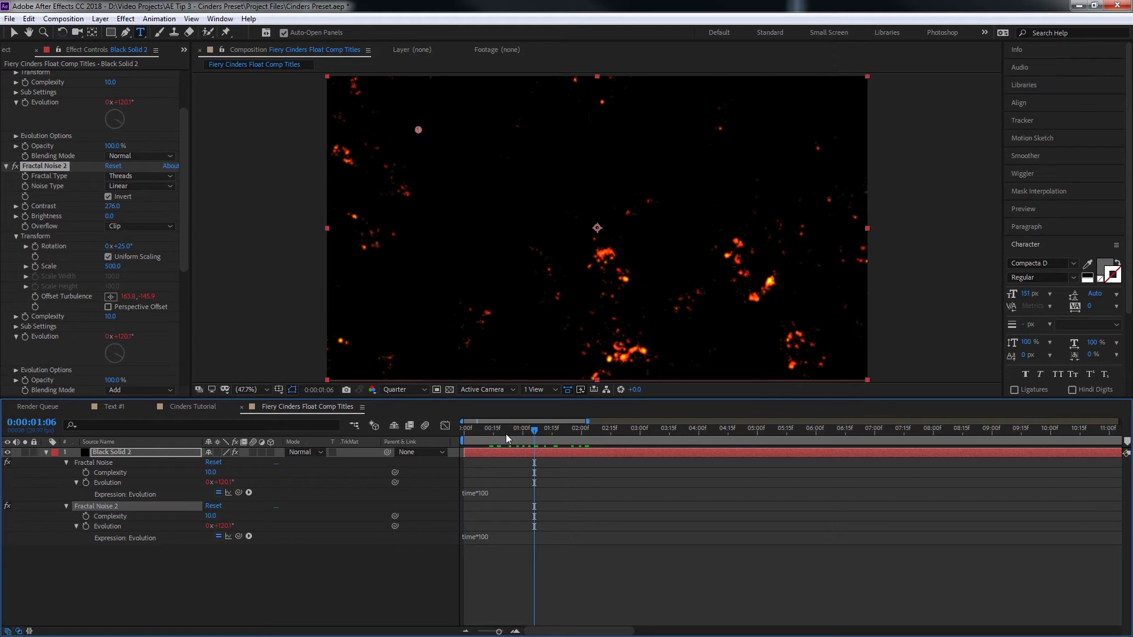
pyautogui.moveTo(506, 435); pyautogui.dragTo(453, 436)
pyautogui.press('space')
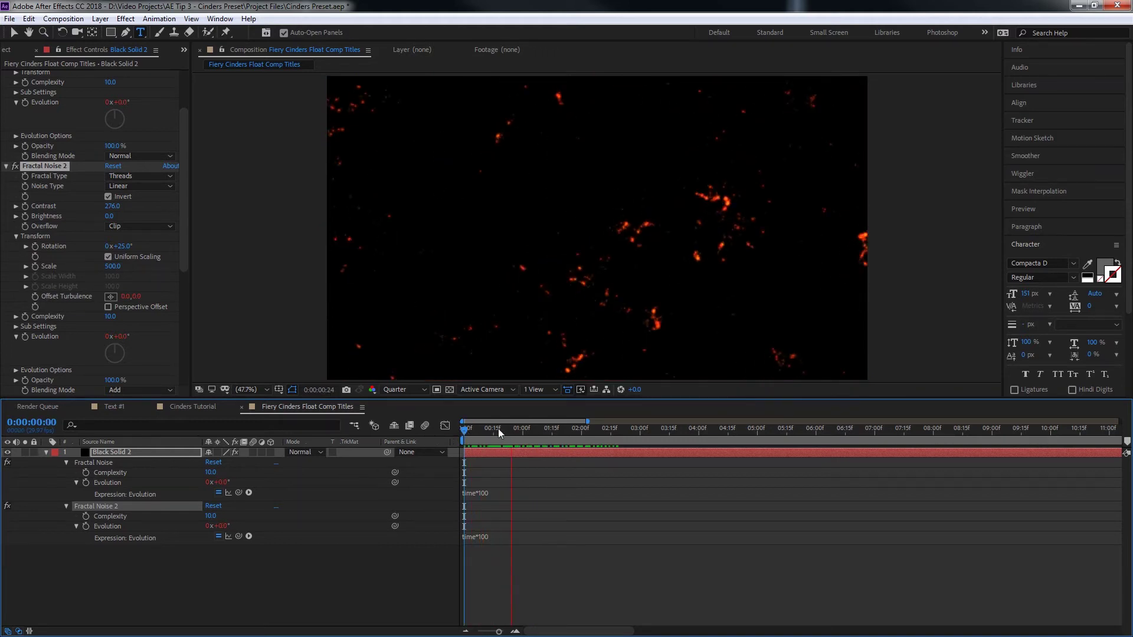
# Deselect the solid and create a wide paragraph text layer over the composition reading "Unicorns and rainbows".
pyautogui.click(327, 576)
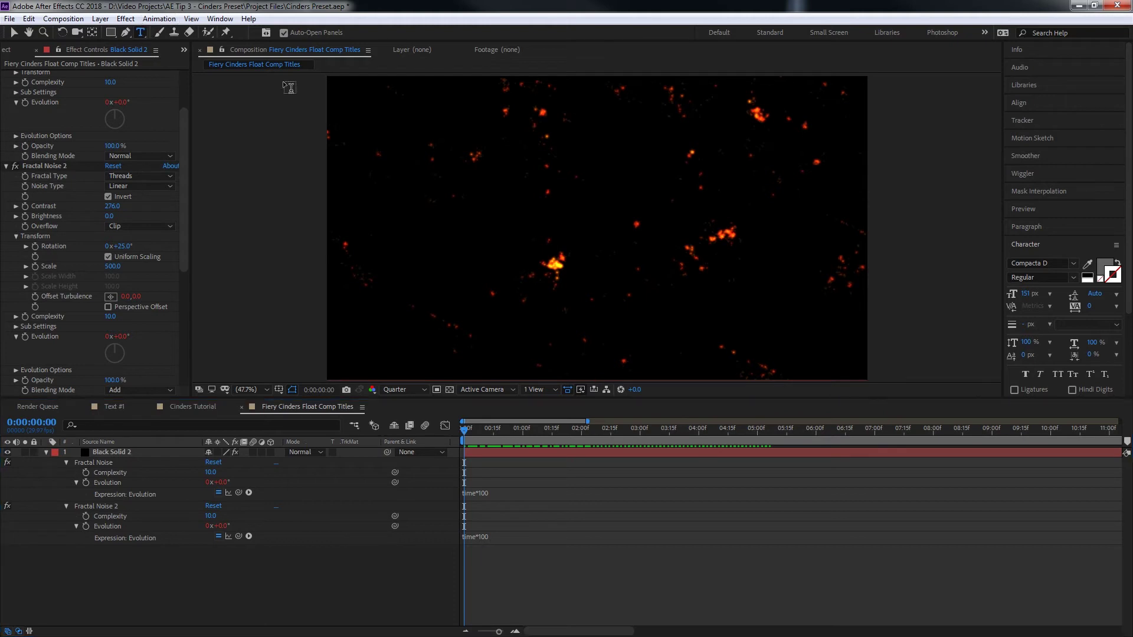
pyautogui.moveTo(260, 143); pyautogui.dragTo(954, 483)
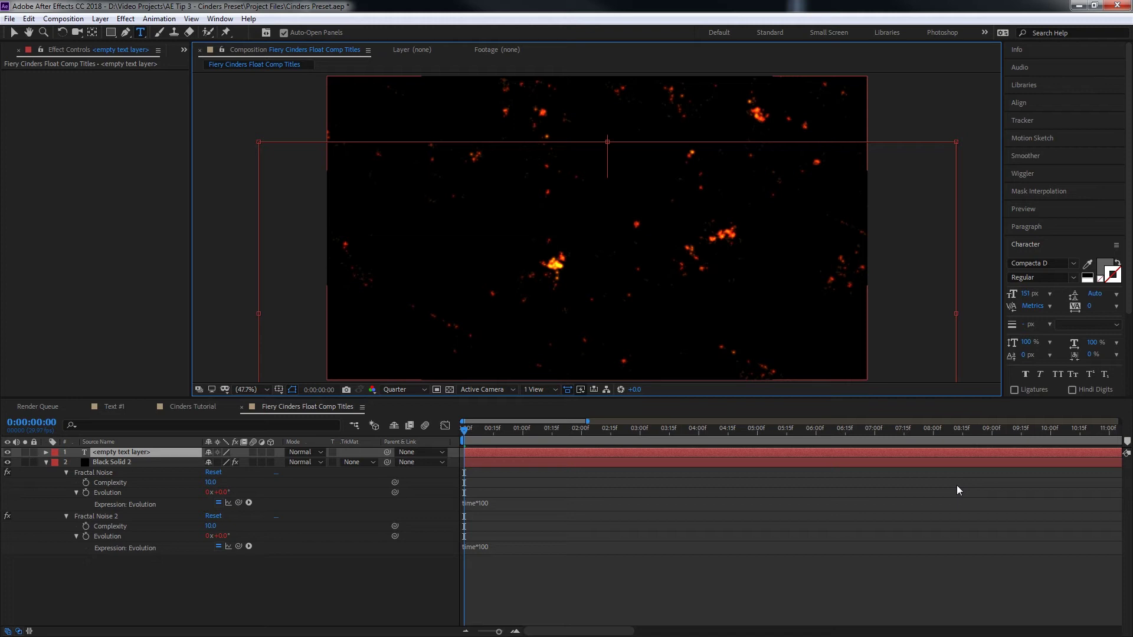
pyautogui.write('Unicorns')
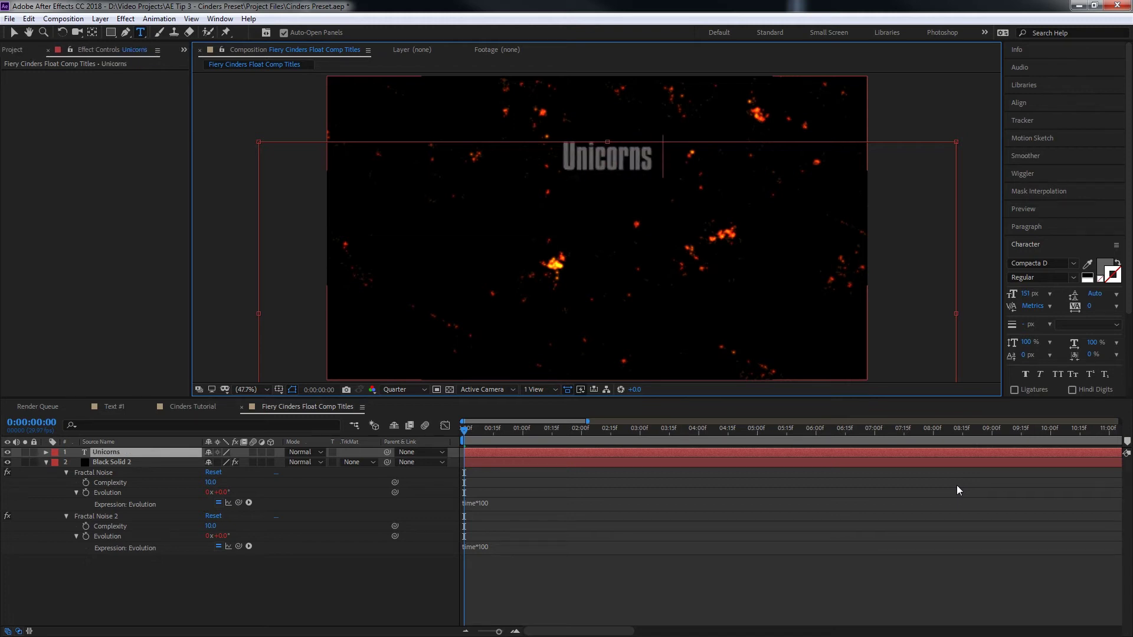
pyautogui.write(' and raind')
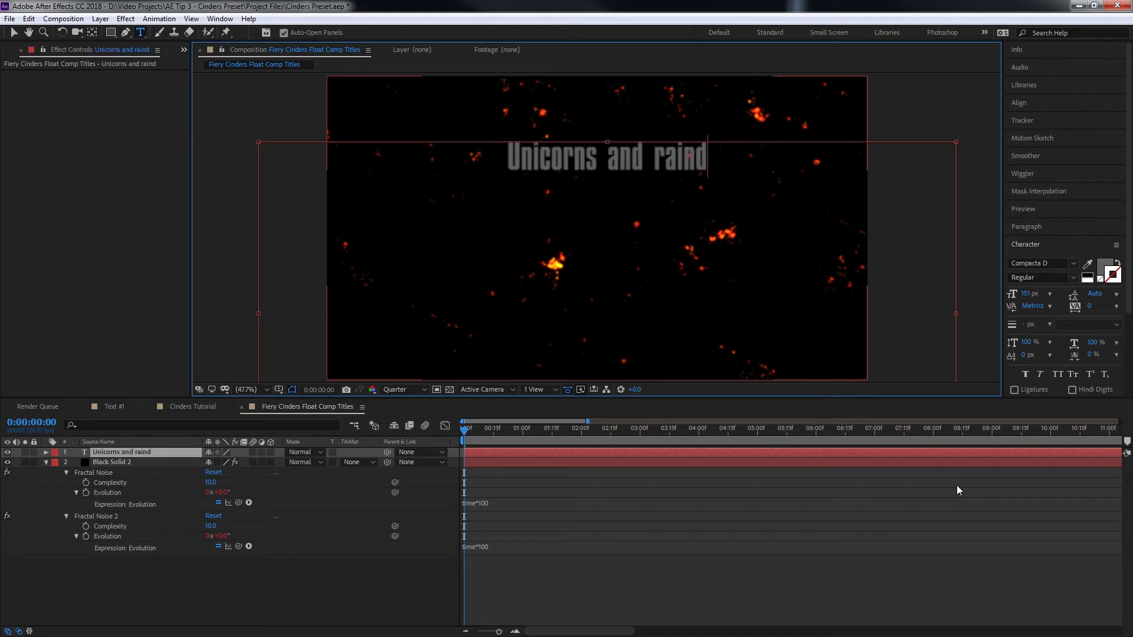
pyautogui.press('BackSpace')
pyautogui.write('bows')
pyautogui.press('KP_Enter')
# Center the text layer's anchor point on its content and center the layer in the composition.
pyautogui.click(129, 453)
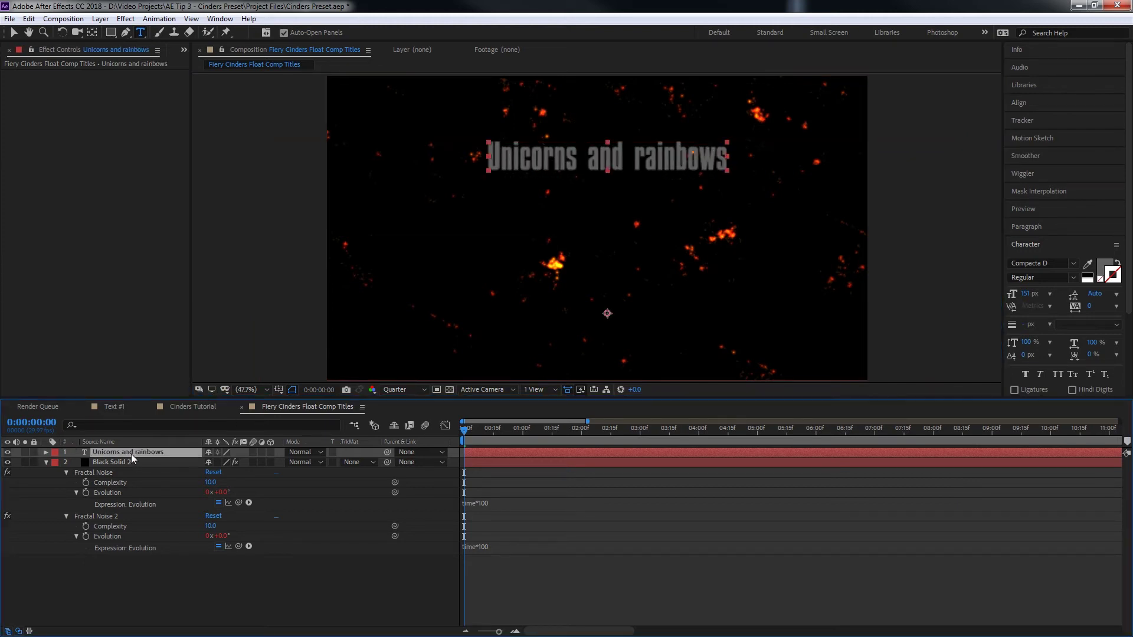
pyautogui.hotkey('ctrl', 'alt', 'Home')
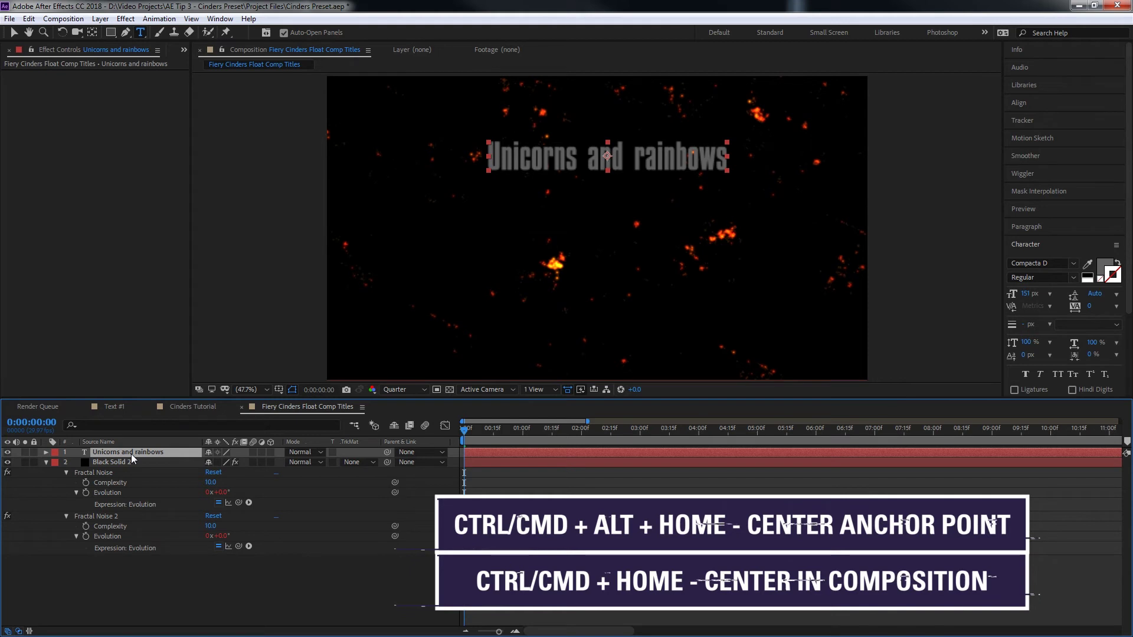
pyautogui.hotkey('ctrl', 'Home')
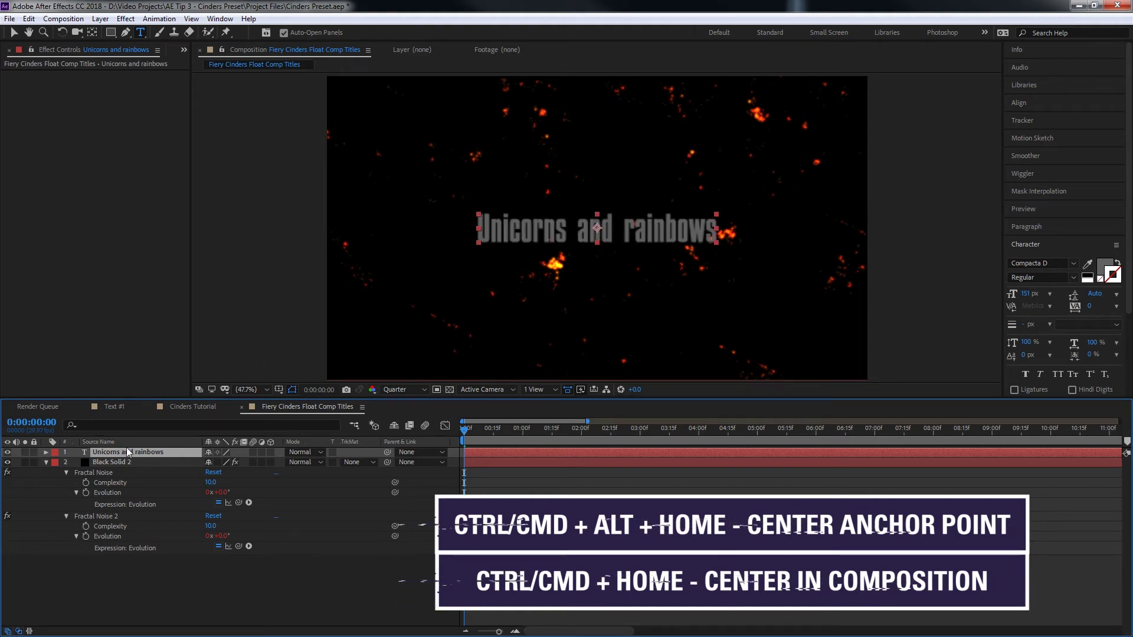
# Enable Per-character 3D on the text layer and add a Rotation text animator.
pyautogui.click(46, 452)
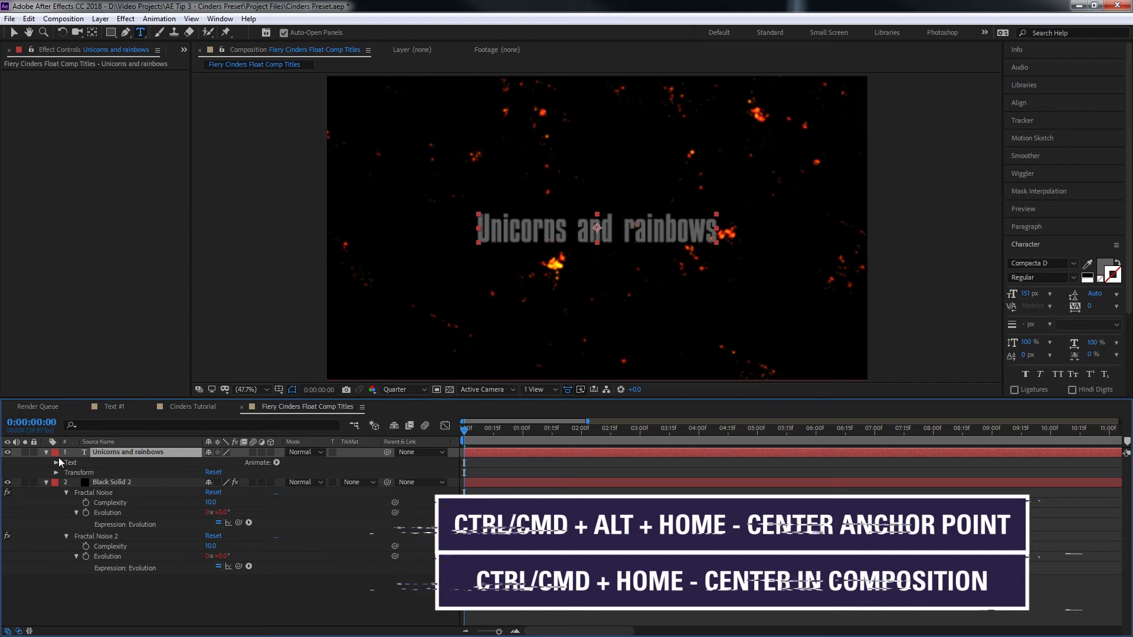
pyautogui.click(276, 463)
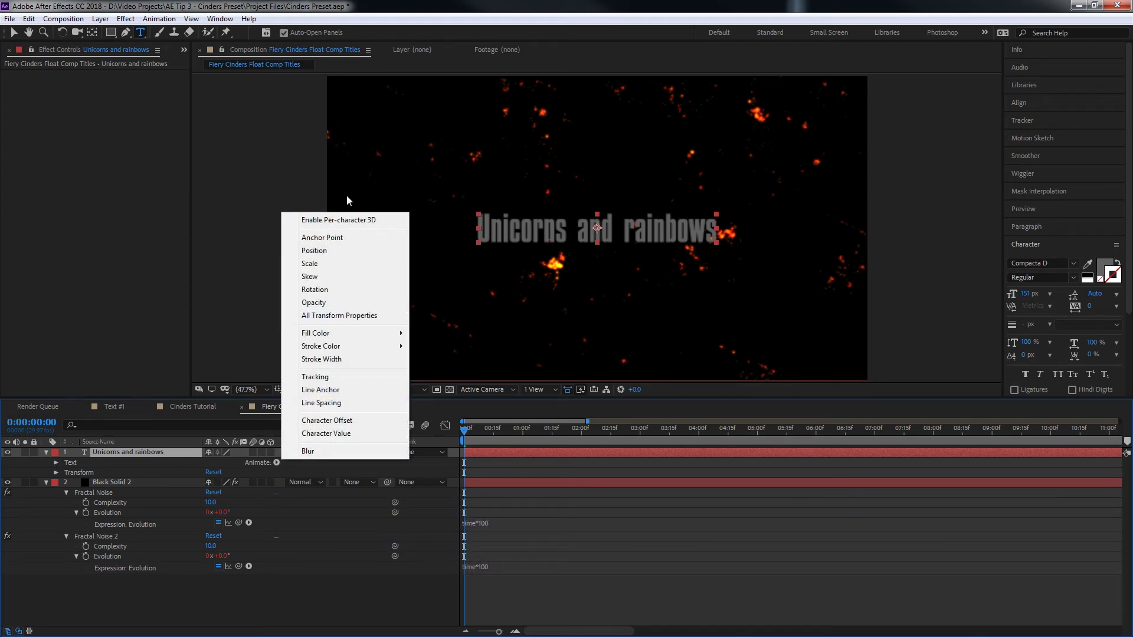
pyautogui.click(338, 221)
pyautogui.click(276, 462)
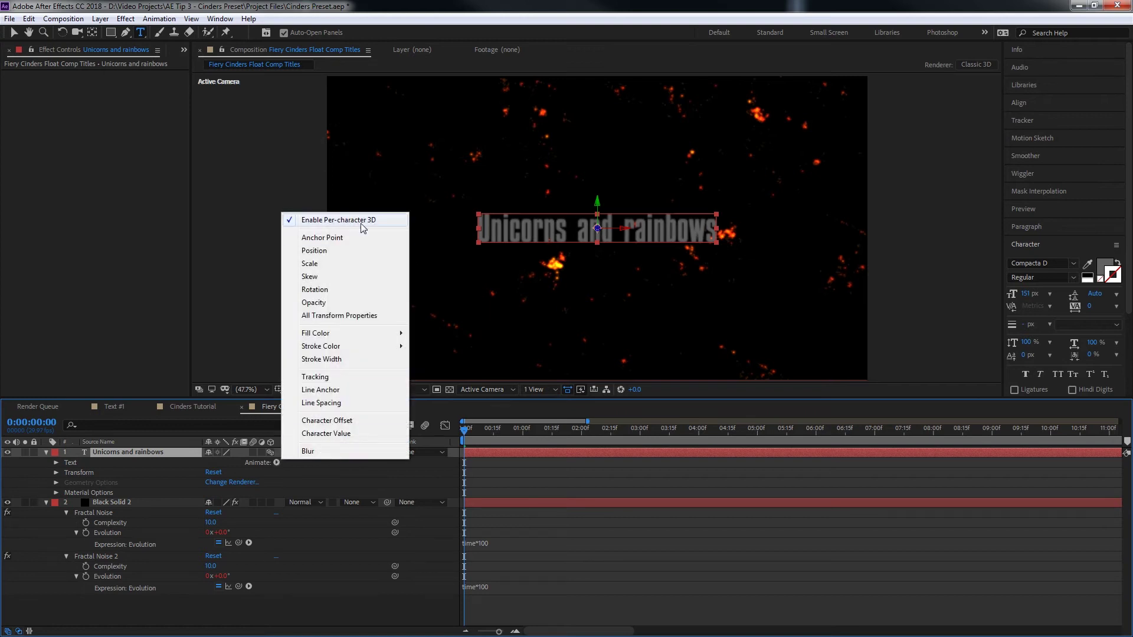
pyautogui.click(314, 290)
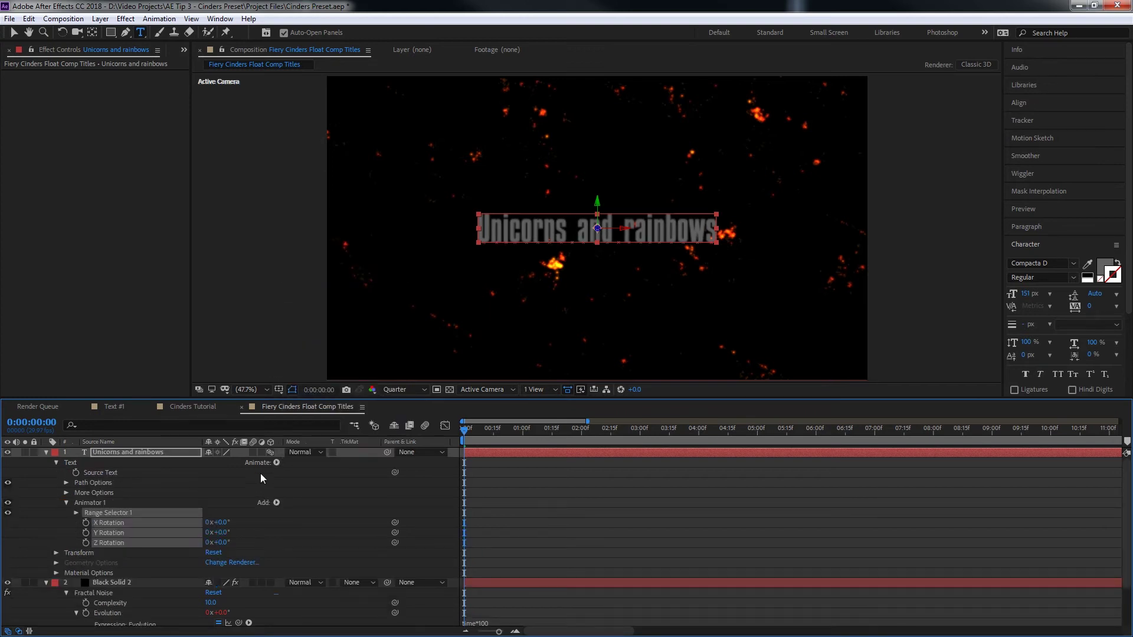
# Add the Opacity, Blur and Tracking properties to the text layer's Animator 1.
pyautogui.click(277, 503)
pyautogui.moveTo(319, 508)
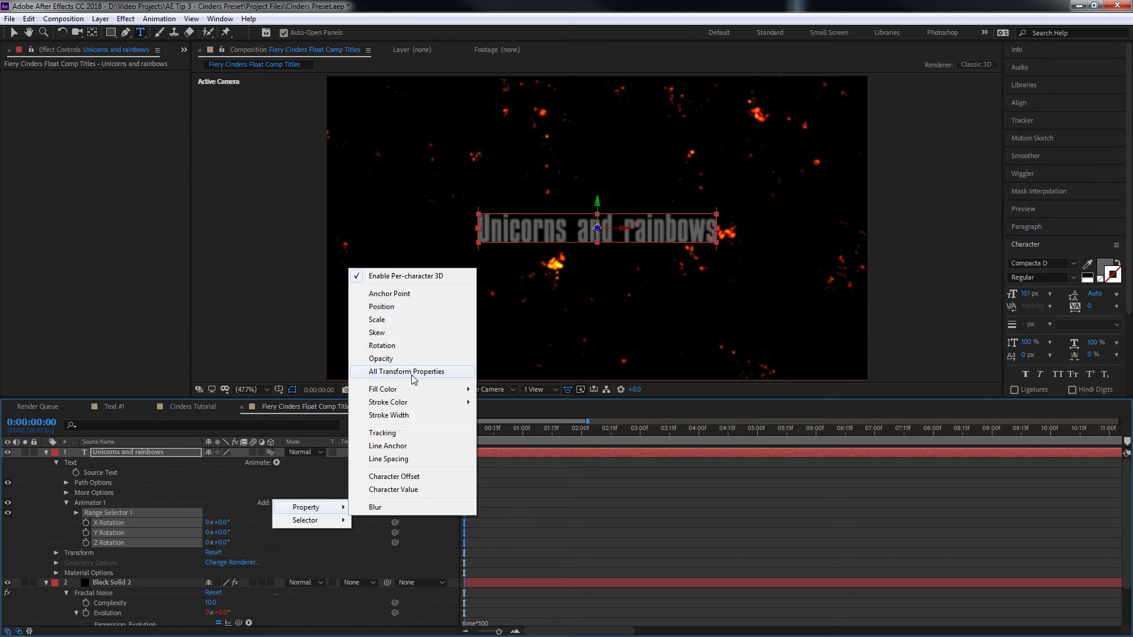
pyautogui.click(380, 358)
pyautogui.click(276, 504)
pyautogui.moveTo(319, 508)
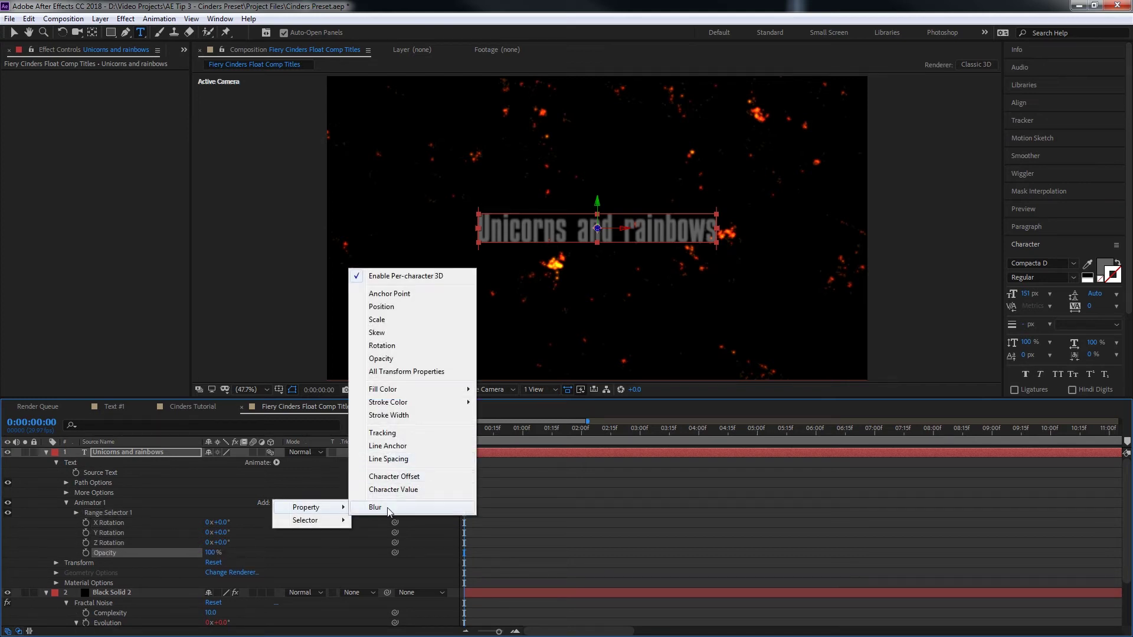
pyautogui.click(388, 511)
pyautogui.click(277, 503)
pyautogui.moveTo(333, 511)
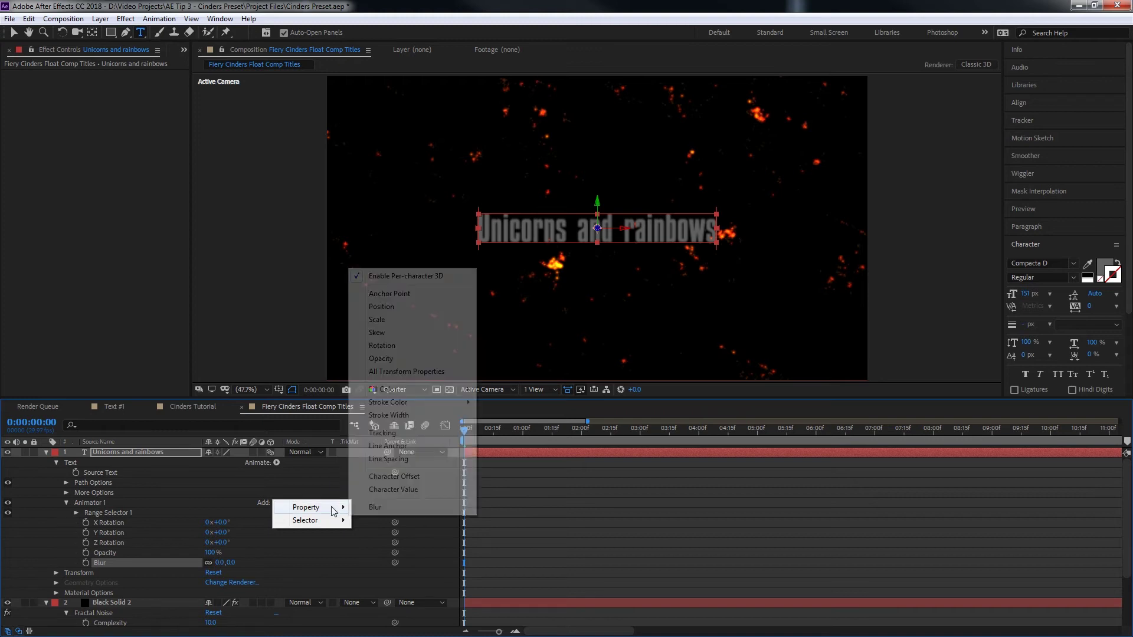
pyautogui.click(384, 433)
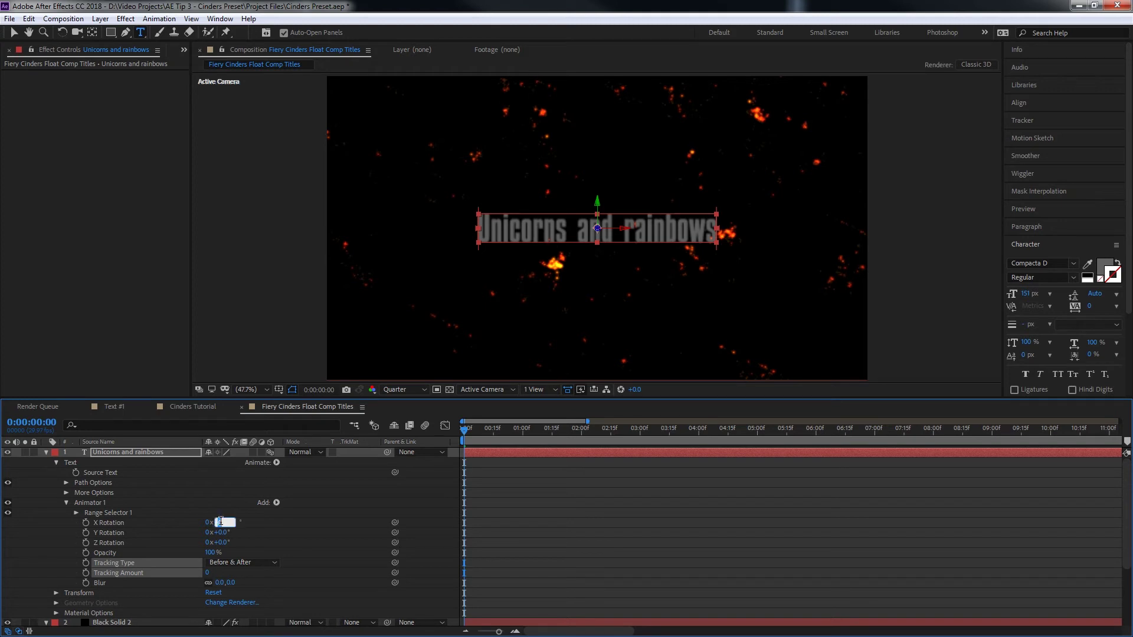
# Try Y Rotation values of -45°, -60° and -90° in the text animator.
pyautogui.moveTo(222, 532)
pyautogui.mouseDown()
pyautogui.moveTo(192, 534)
pyautogui.moveTo(217, 532)
pyautogui.moveTo(218, 522)
pyautogui.mouseUp()
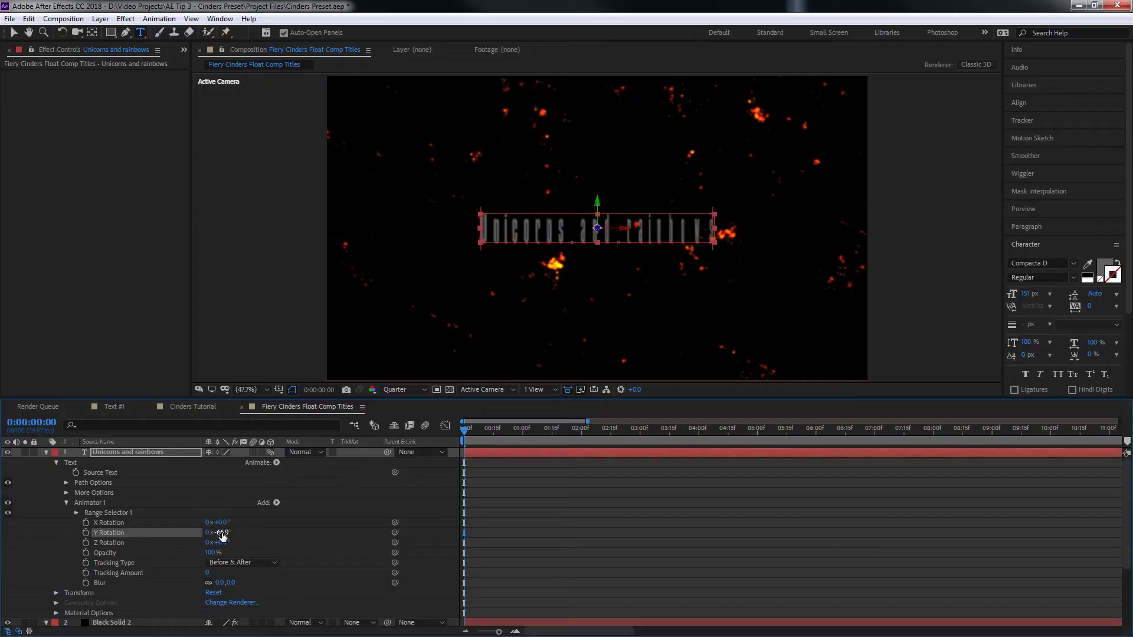
pyautogui.click(224, 533)
pyautogui.write('-45')
pyautogui.press('Return')
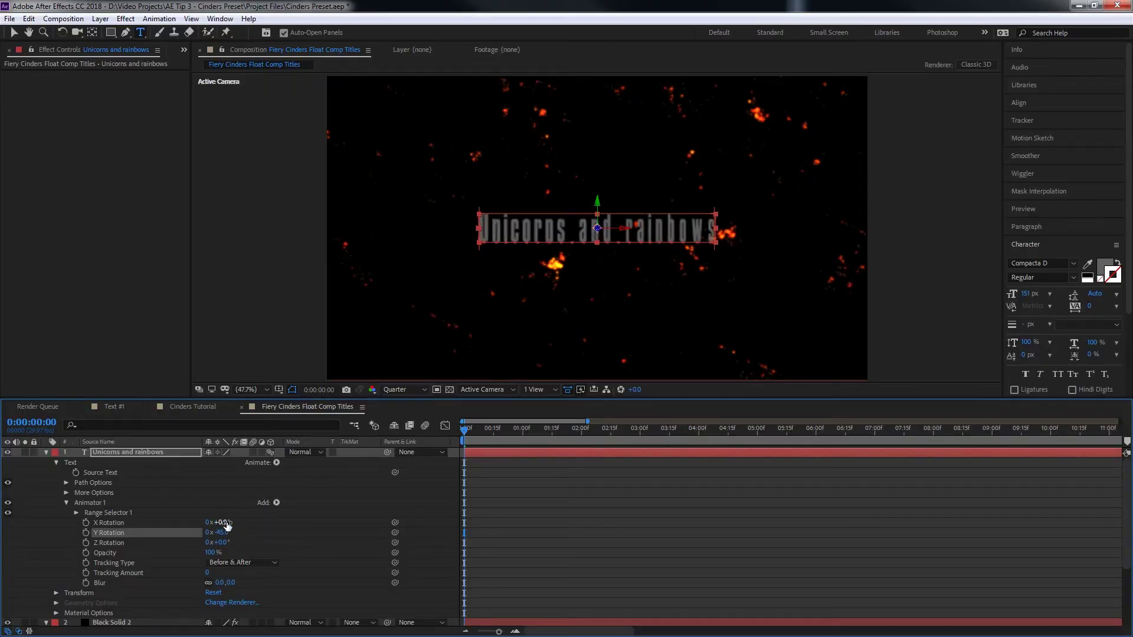
pyautogui.click(225, 532)
pyautogui.write('-60')
pyautogui.press('Return')
pyautogui.click(229, 533)
pyautogui.write('-90')
pyautogui.press('Return')
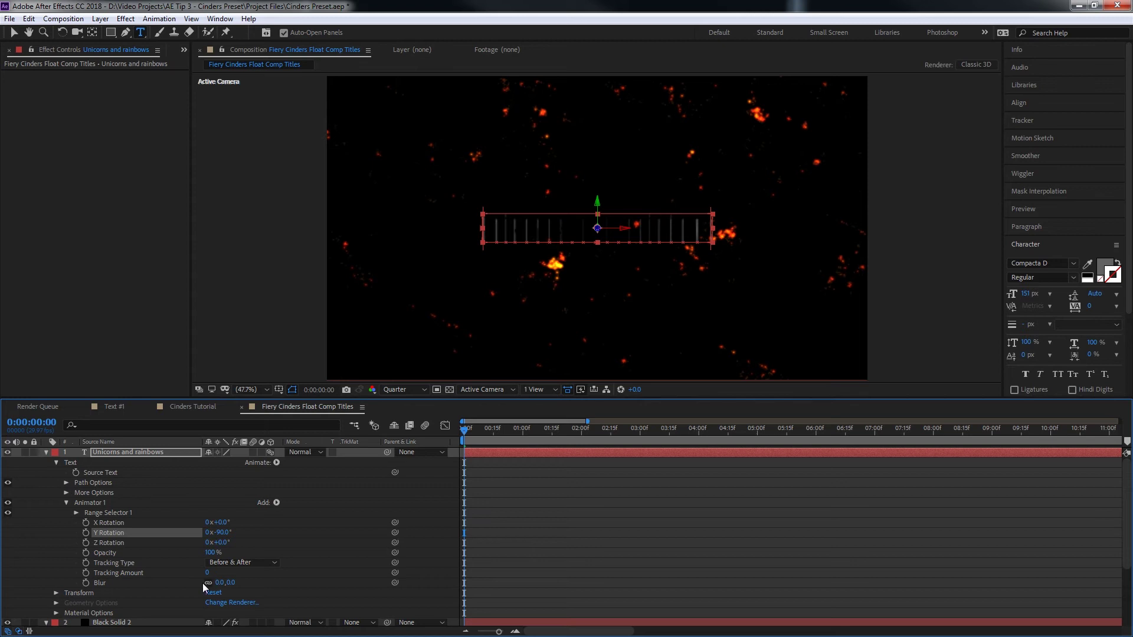
# Try a Tracking Amount of 39, and reset both the Tracking Amount and the Y Rotation to 0.
pyautogui.moveTo(209, 572); pyautogui.dragTo(473, 513)
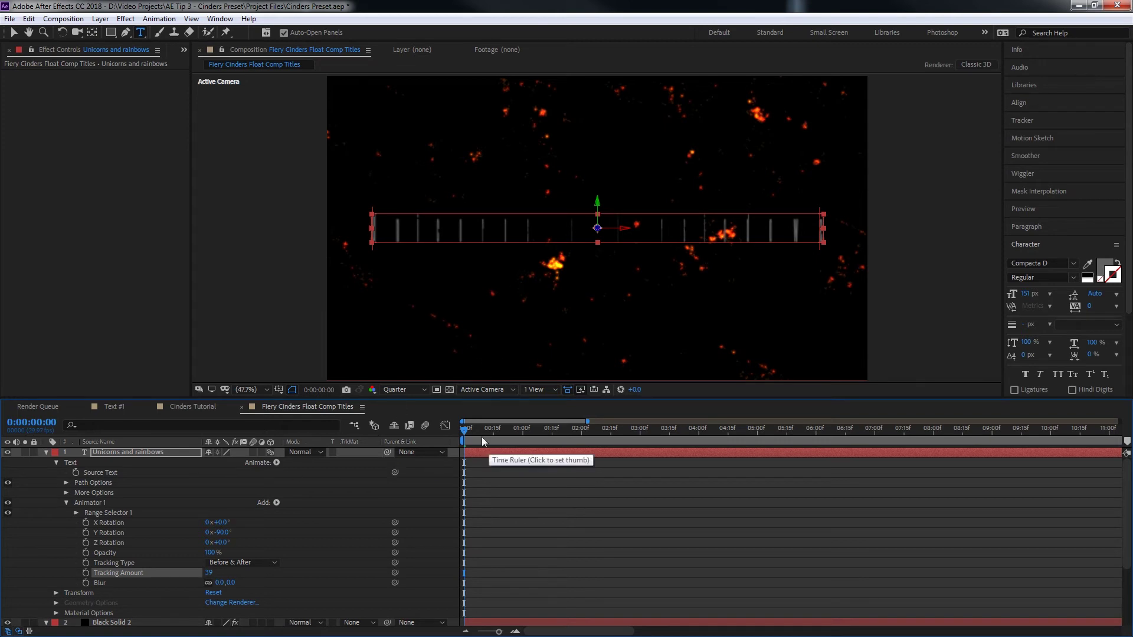
pyautogui.click(209, 573)
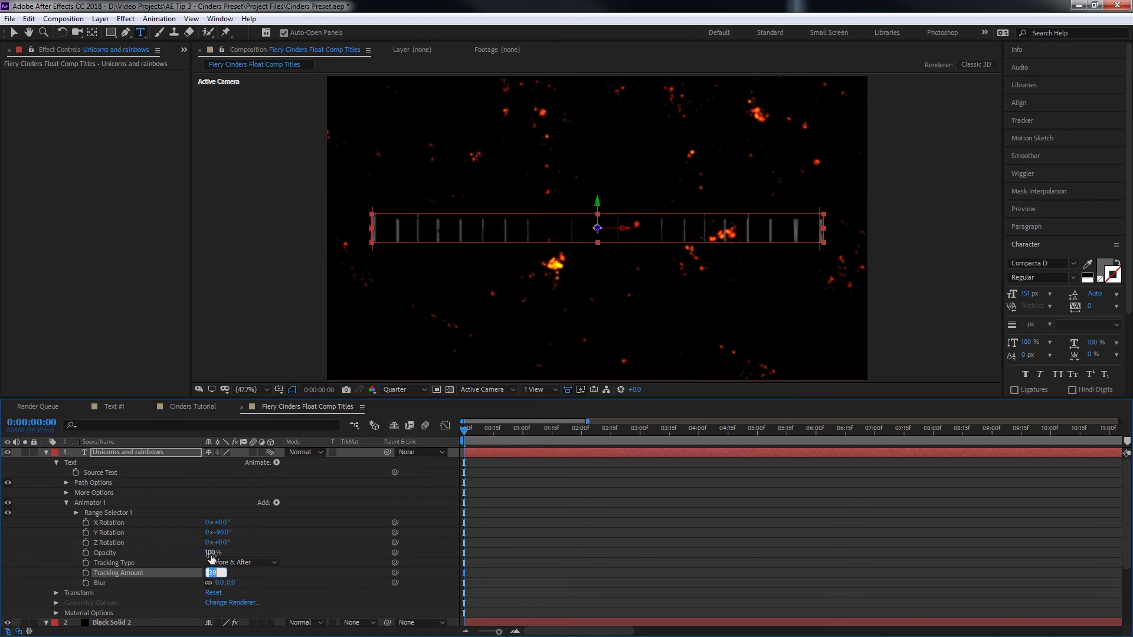
pyautogui.write('0')
pyautogui.press('Return')
pyautogui.click(224, 533)
pyautogui.write('0')
pyautogui.press('Return')
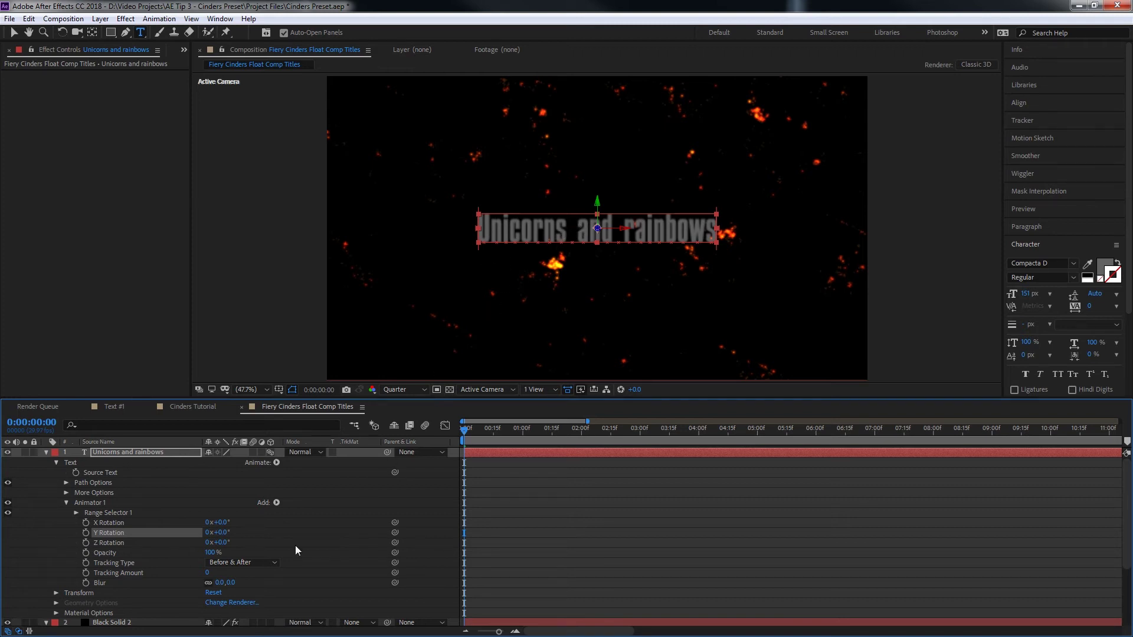
# Set the animator's Tracking Amount to 39 and its Y Rotation to -90°.
pyautogui.moveTo(207, 572); pyautogui.dragTo(531, 475)
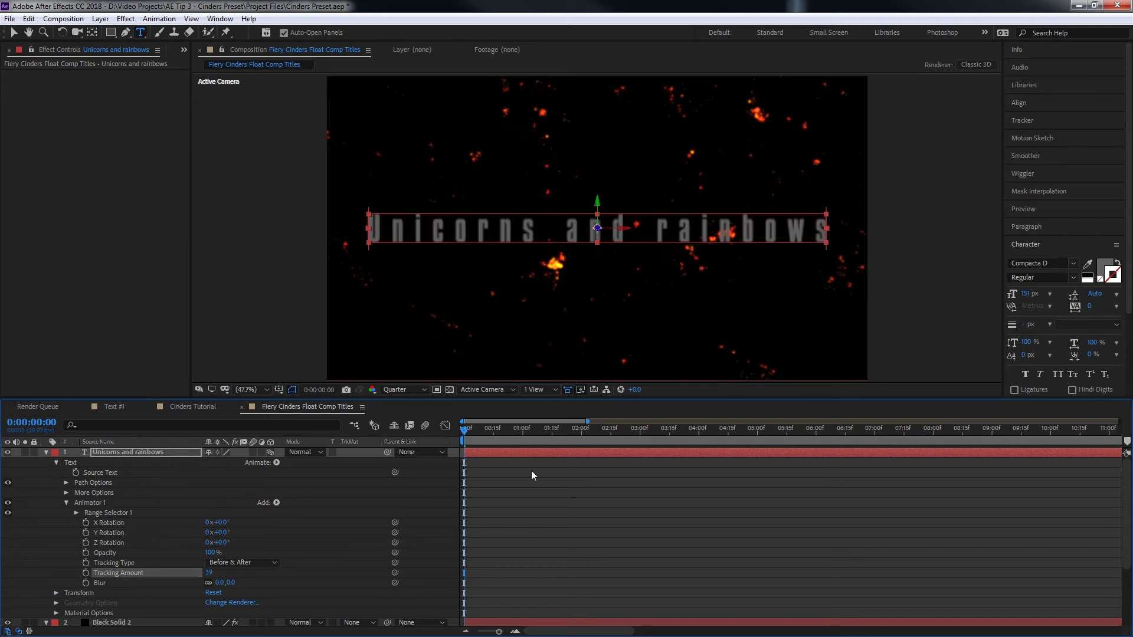
pyautogui.click(220, 533)
pyautogui.write('-90')
pyautogui.press('Return')
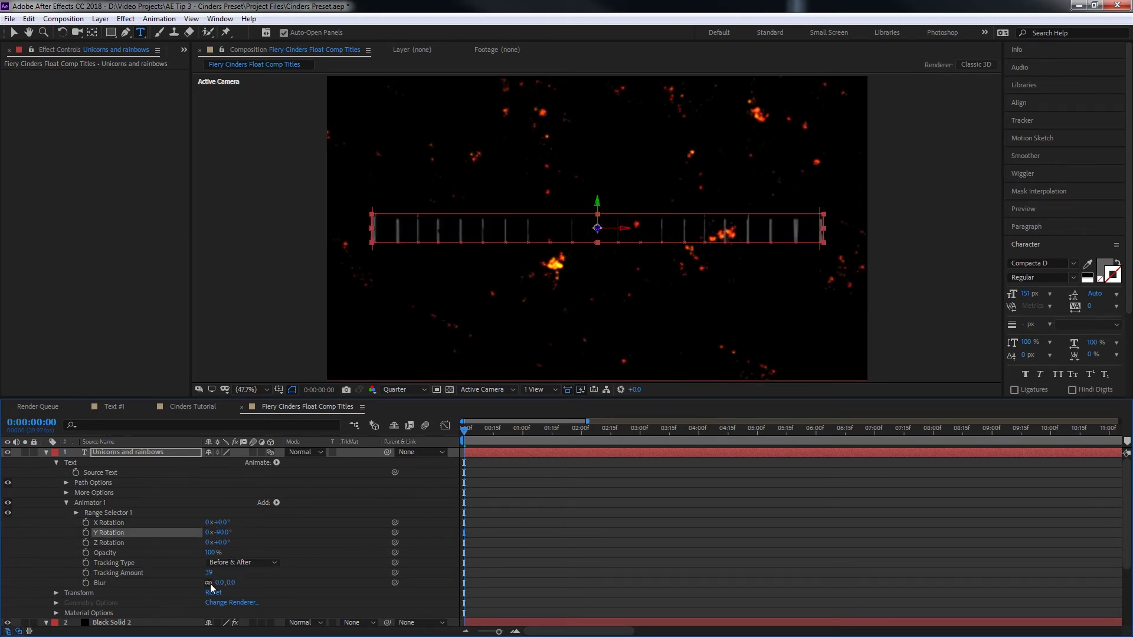
# Set the animator's Blur to 46 and its Tracking Type to After.
pyautogui.moveTo(218, 583); pyautogui.dragTo(243, 583)
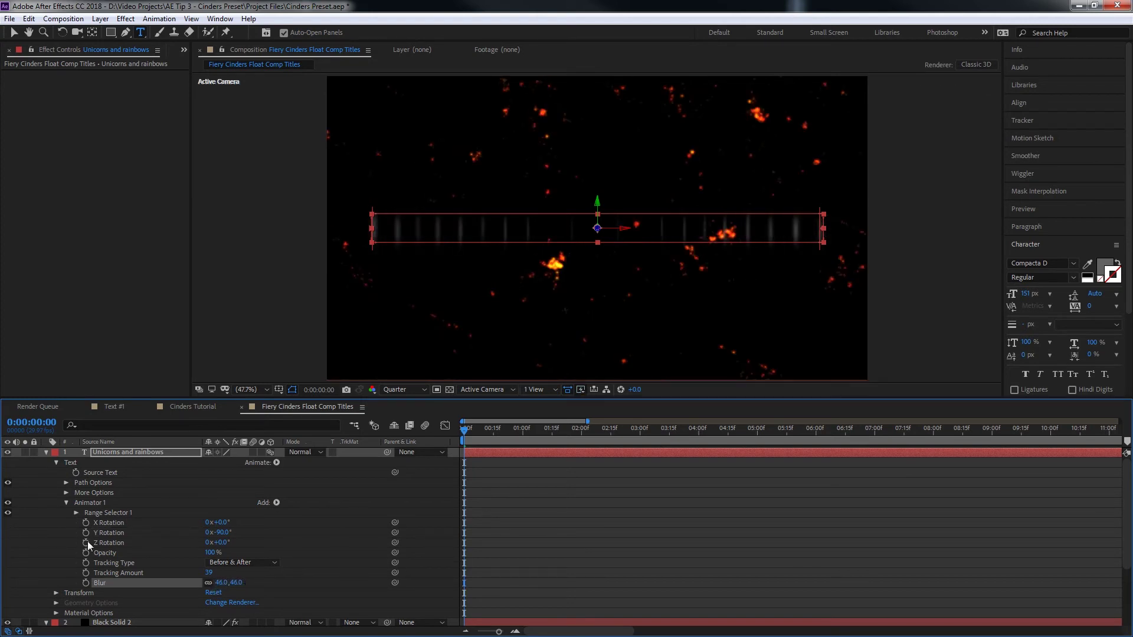
pyautogui.click(222, 564)
pyautogui.click(233, 603)
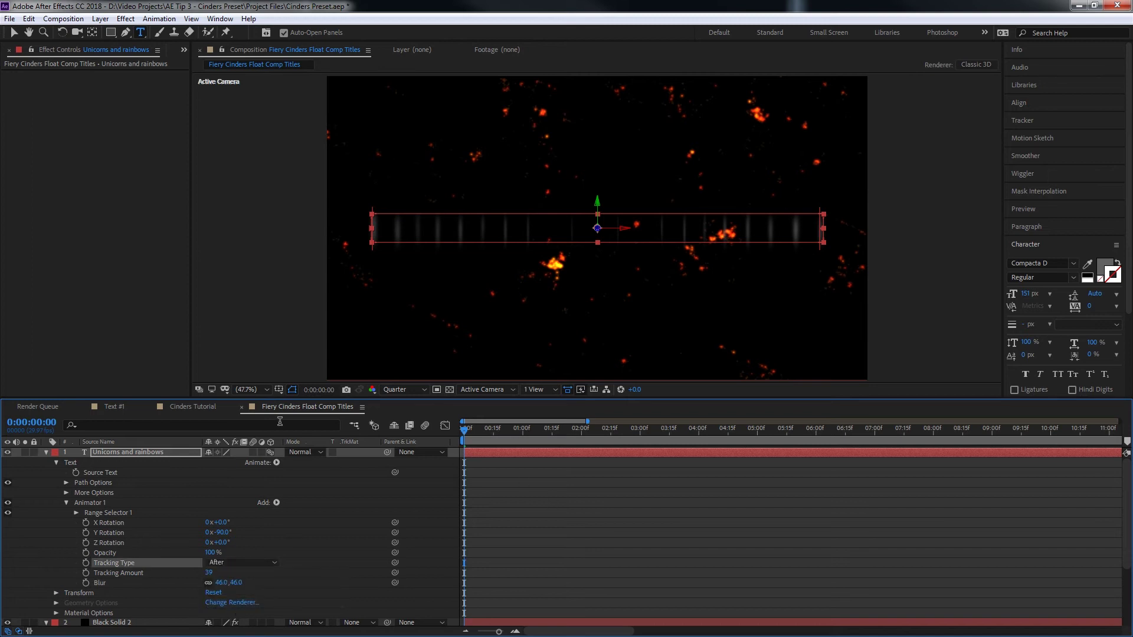
# Keyframe the Range Selector's Start from 0% at 0:00:00:00 to 100% at 0:00:00:10, and preview the text reveal.
pyautogui.click(66, 503)
pyautogui.click(66, 503)
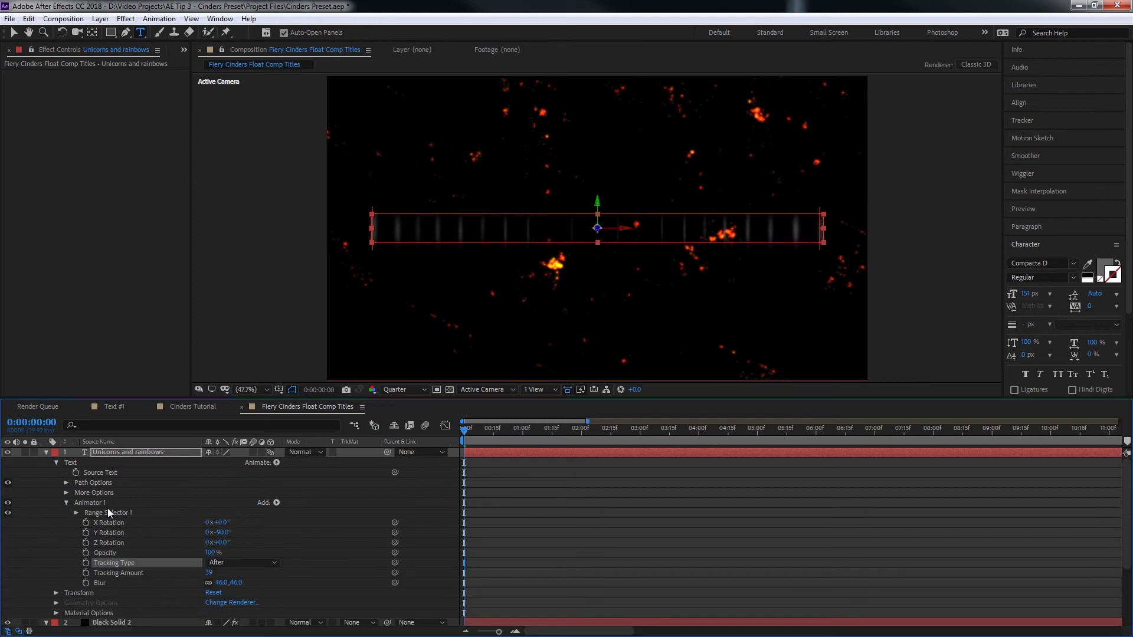
pyautogui.click(75, 512)
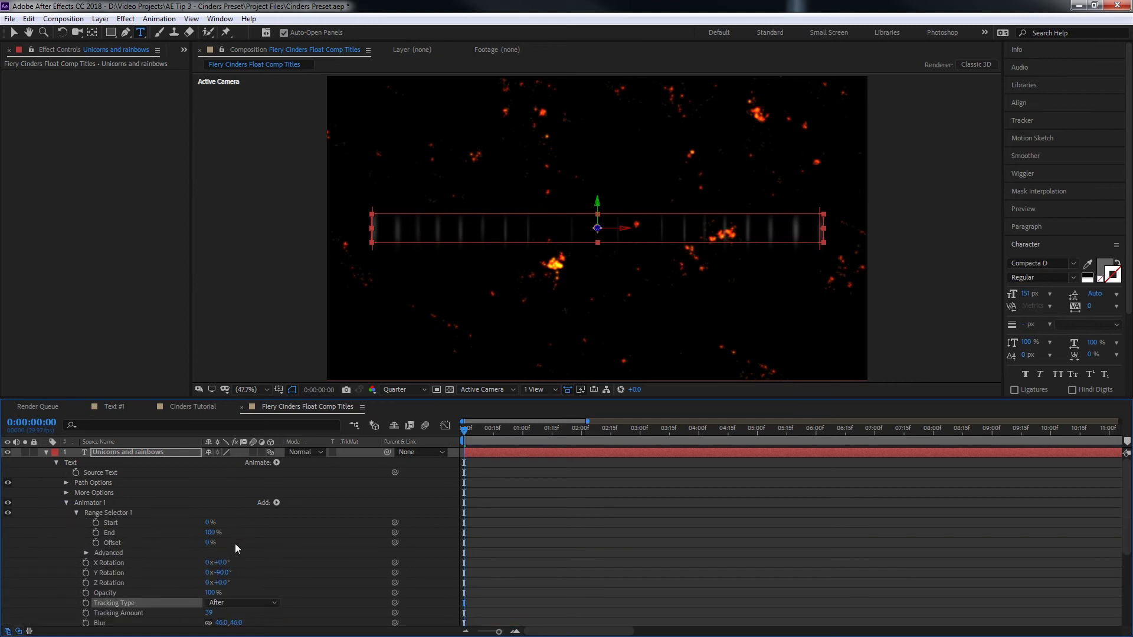
pyautogui.click(96, 524)
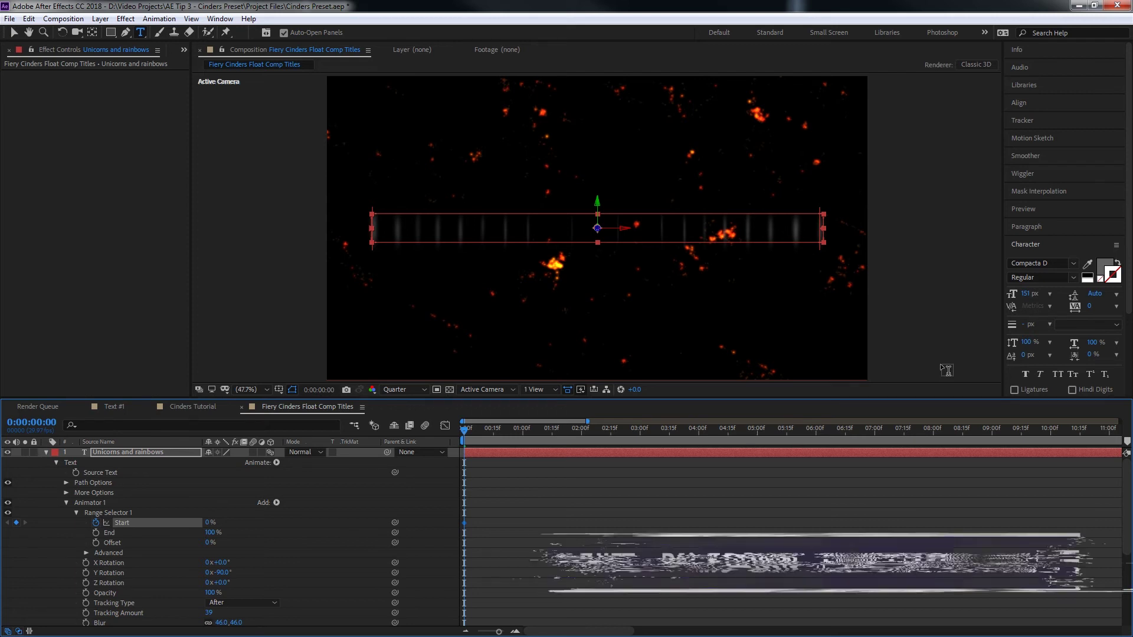
pyautogui.hotkey('shift', 'pagedown')
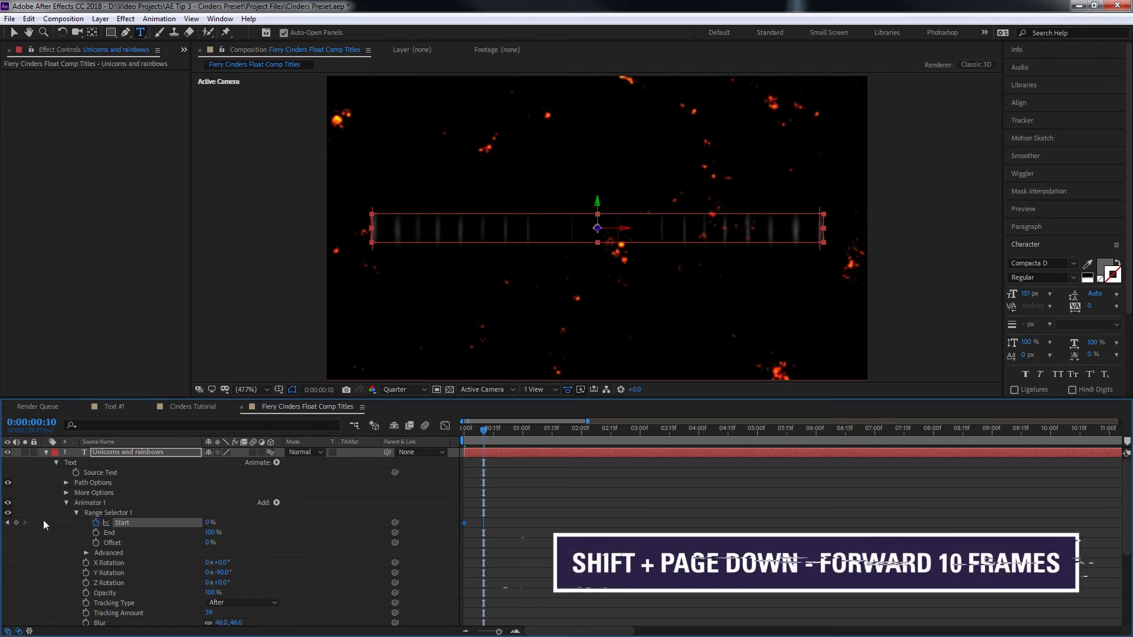
pyautogui.click(17, 523)
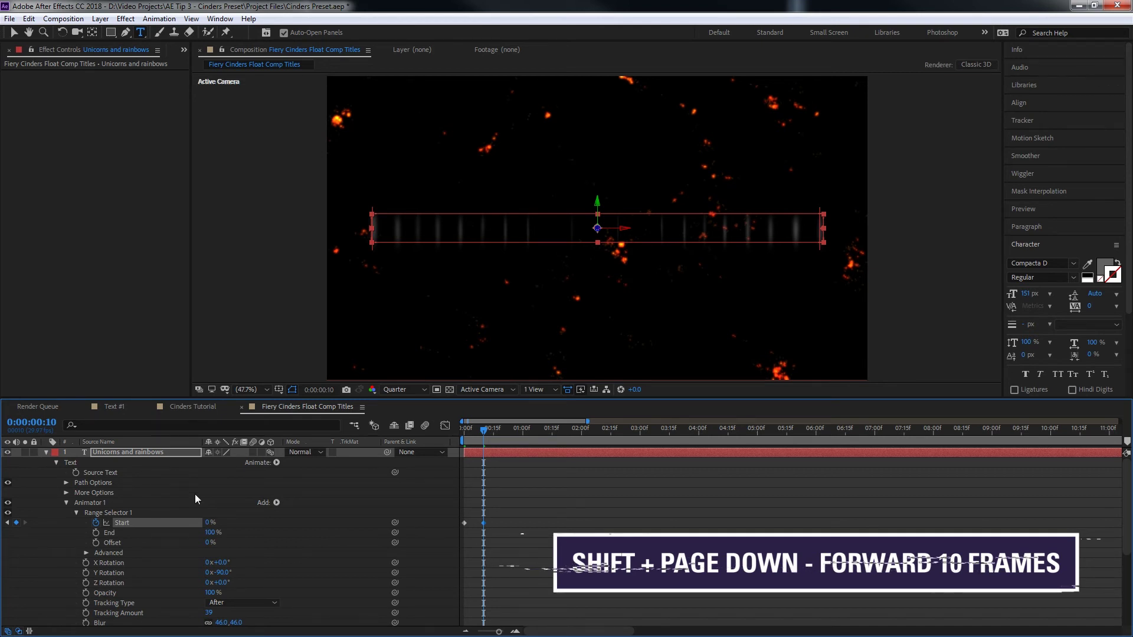
pyautogui.moveTo(208, 522); pyautogui.dragTo(542, 523)
pyautogui.click(464, 430)
pyautogui.press('space')
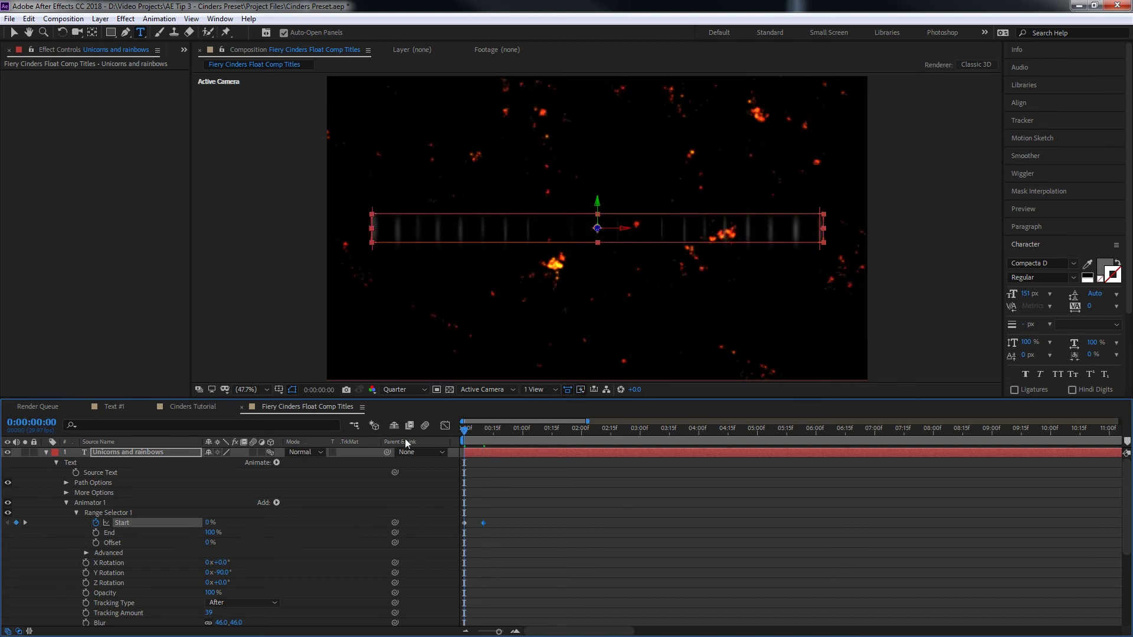
pyautogui.press('space')
# Set the text layer's Anchor Point Grouping to Line and scrub the first frames of the reveal.
pyautogui.click(66, 494)
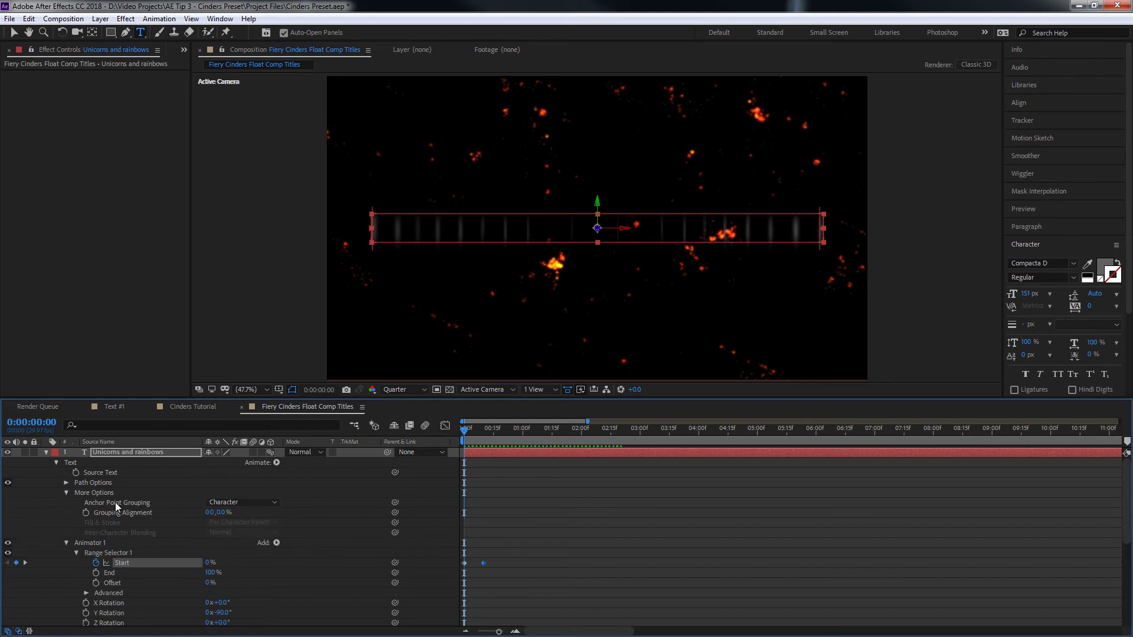
pyautogui.click(216, 502)
pyautogui.click(235, 541)
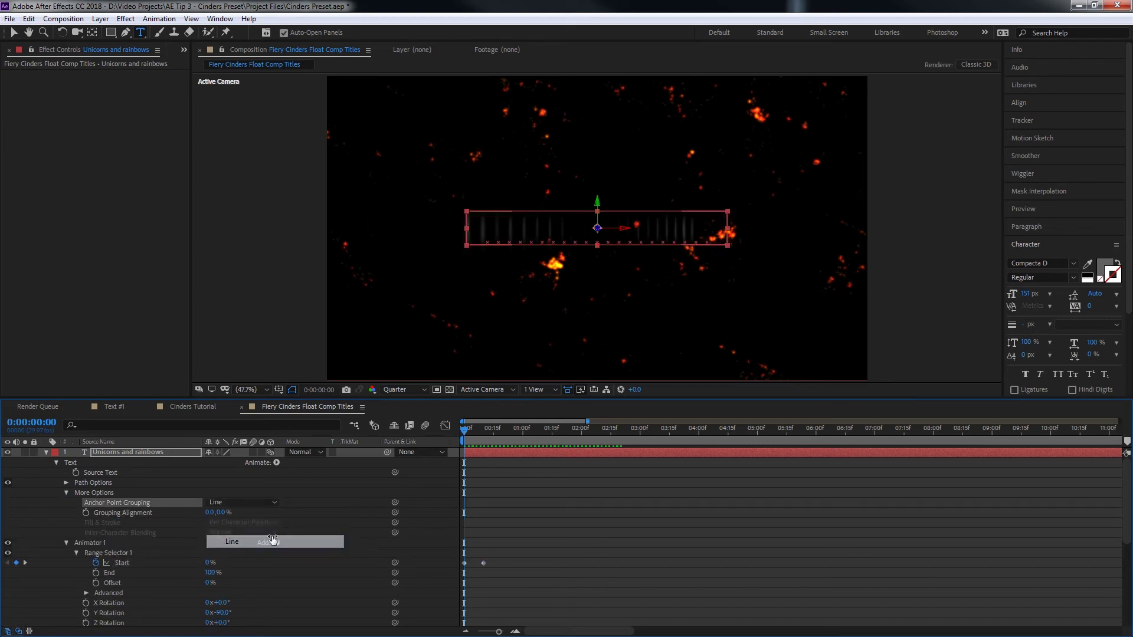
pyautogui.click(476, 437)
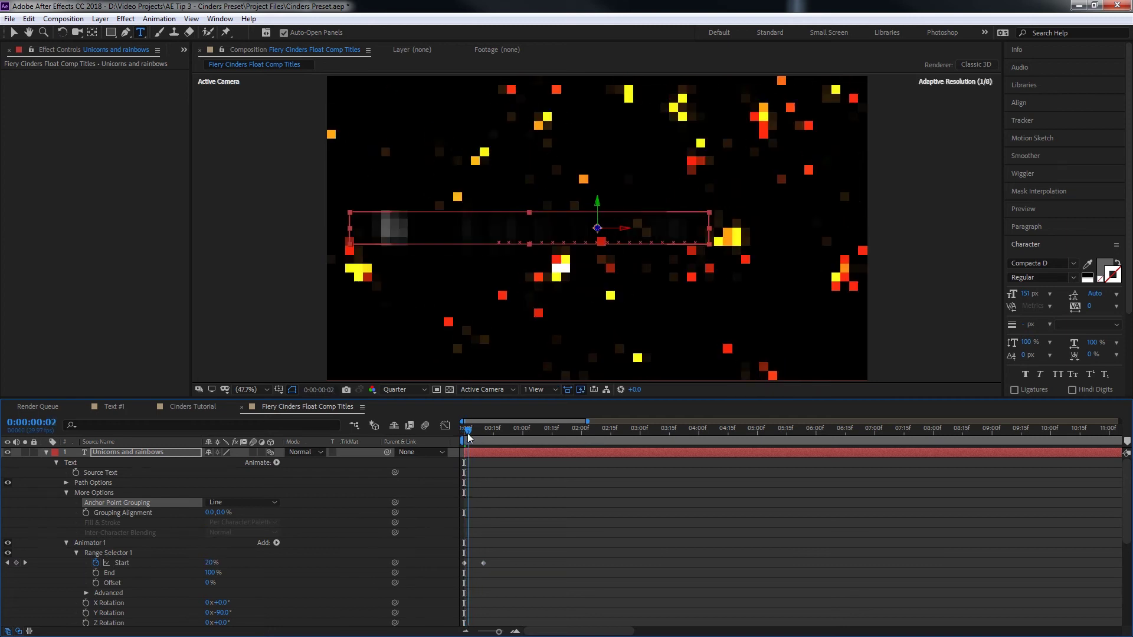
# Base the Range Selector on Lines in its Advanced options and preview the reveal from the start.
pyautogui.scroll(-2, 75, 542)
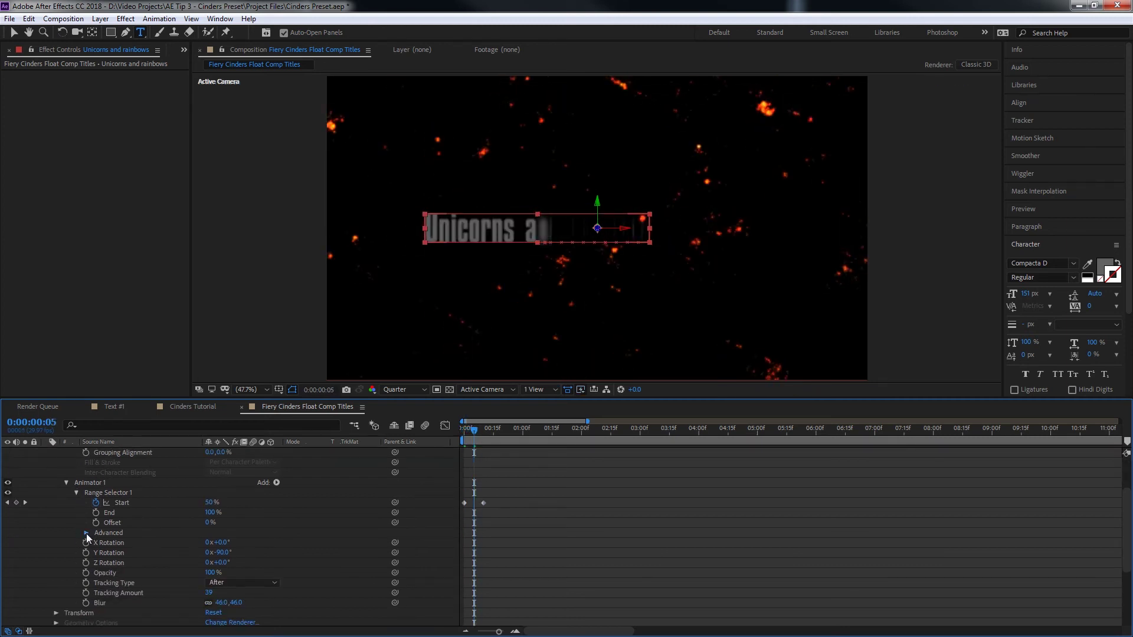
pyautogui.click(87, 533)
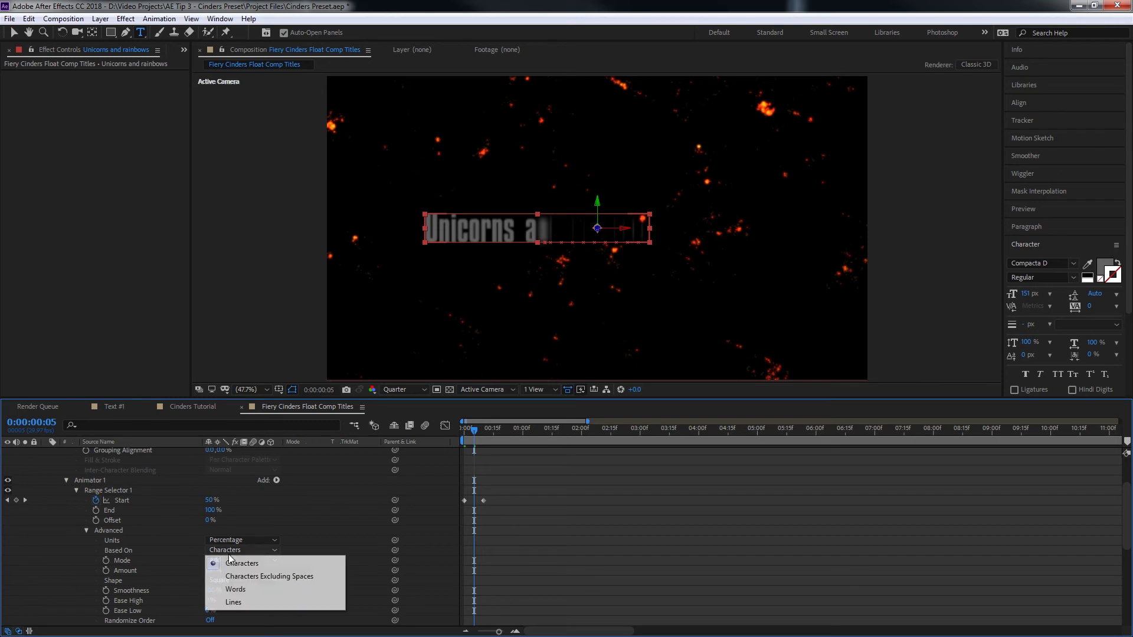
pyautogui.click(233, 601)
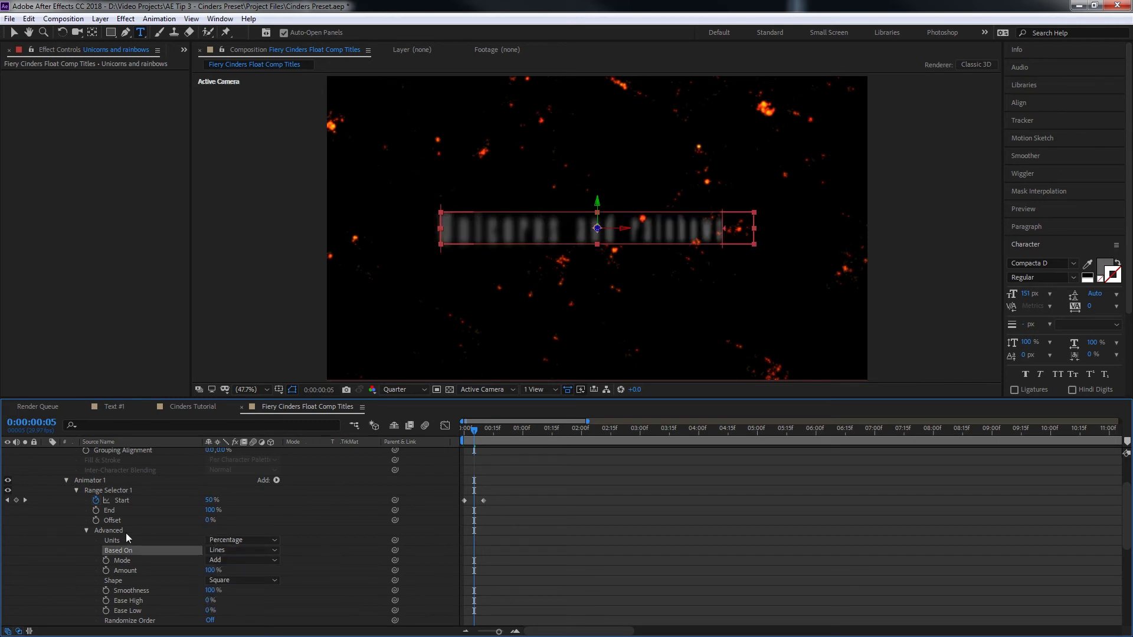
pyautogui.press('Home')
pyautogui.press('space')
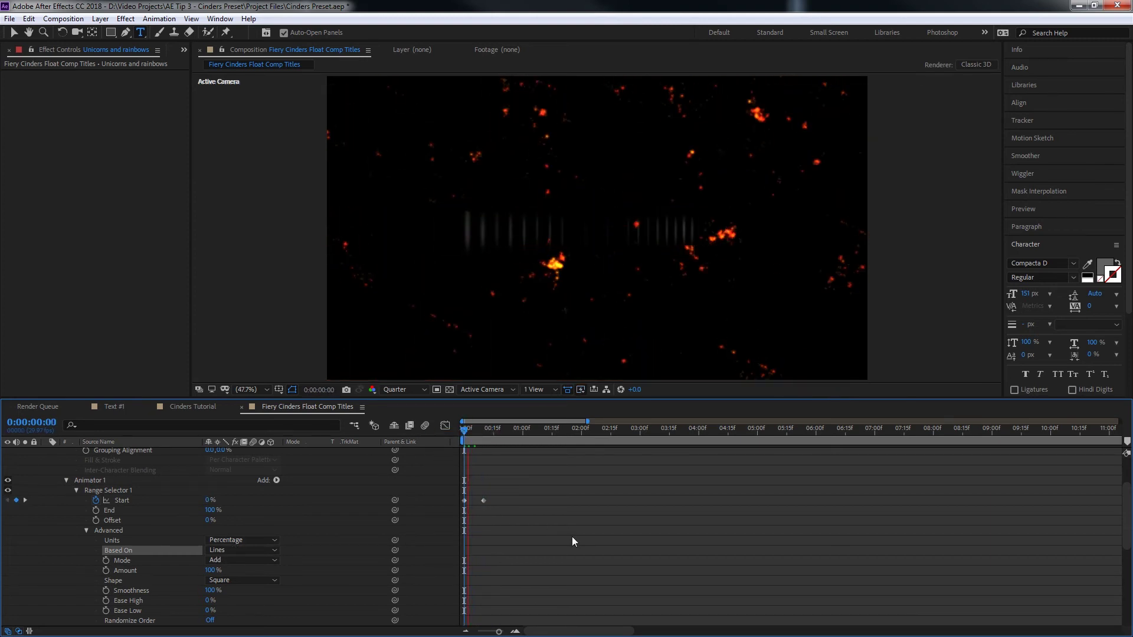
pyautogui.press('space')
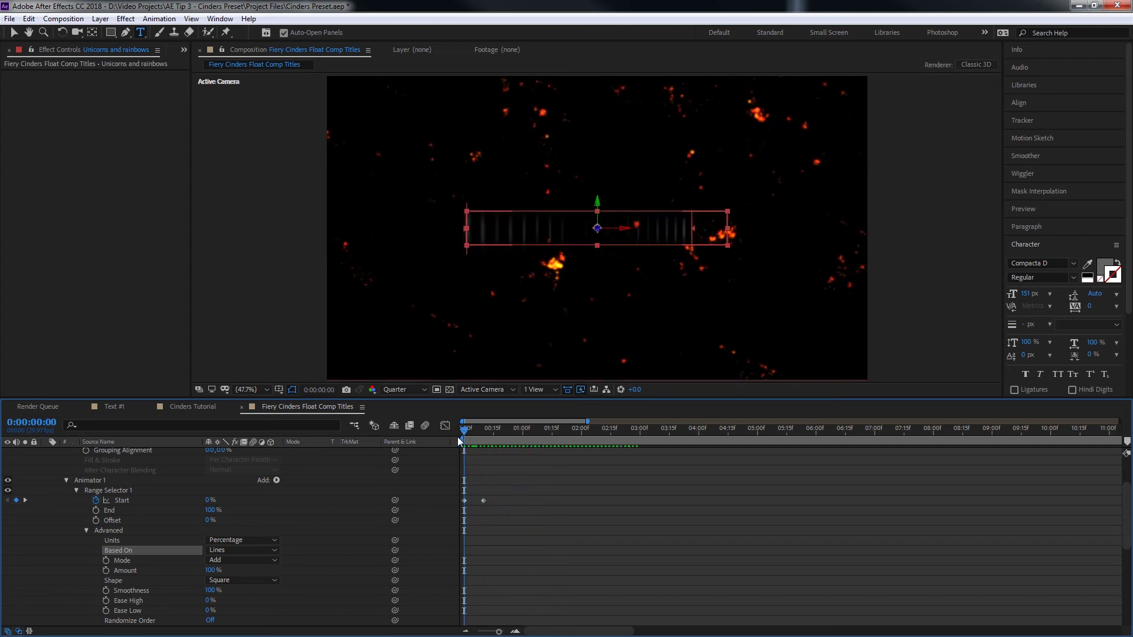
# Set the animator's Tracking Amount to 70 and preview the text animation.
pyautogui.scroll(-3, 280, 558)
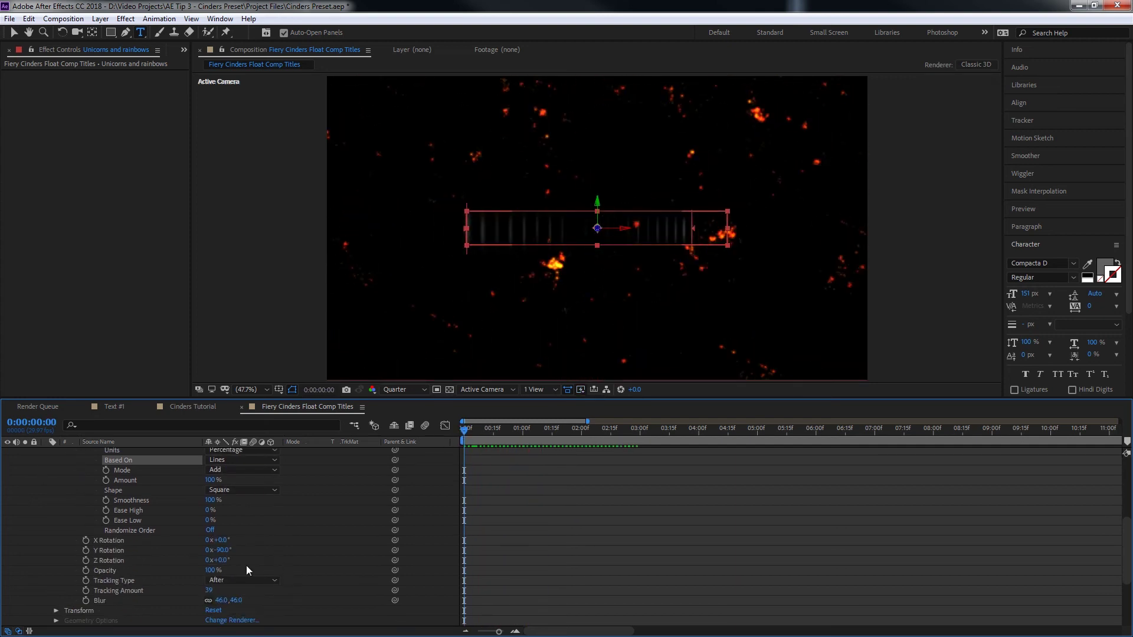
pyautogui.moveTo(210, 593); pyautogui.dragTo(229, 593)
pyautogui.press('space')
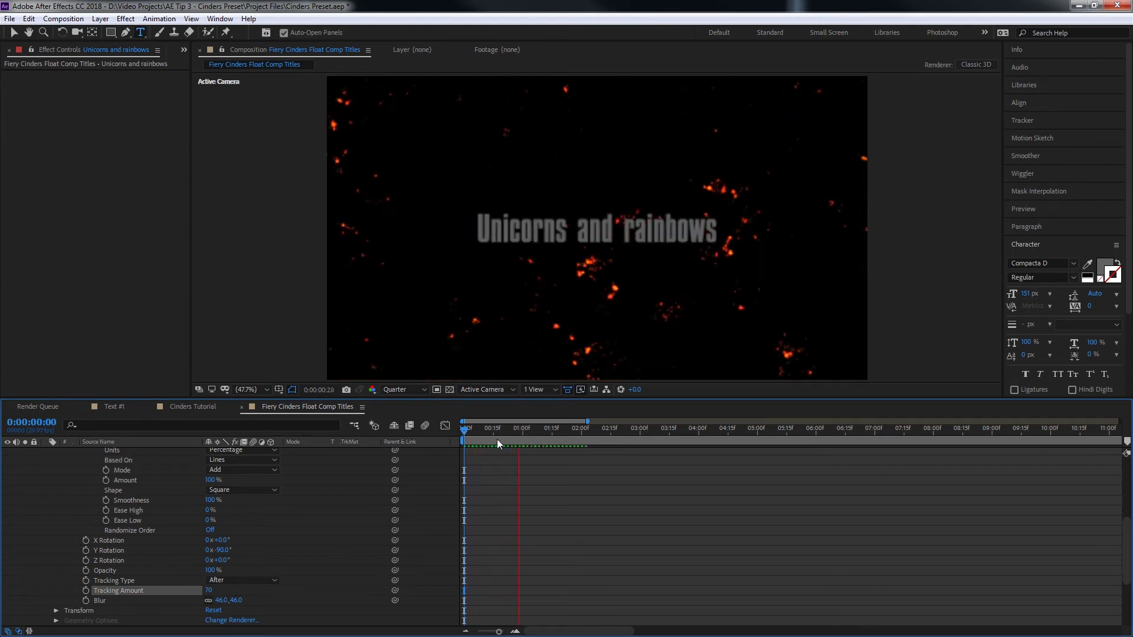
pyautogui.press('space')
# Move the Range Selector's second Start keyframe to 0:00:00:15 and play back the slower reveal.
pyautogui.scroll(3, 493, 478)
pyautogui.click(491, 432)
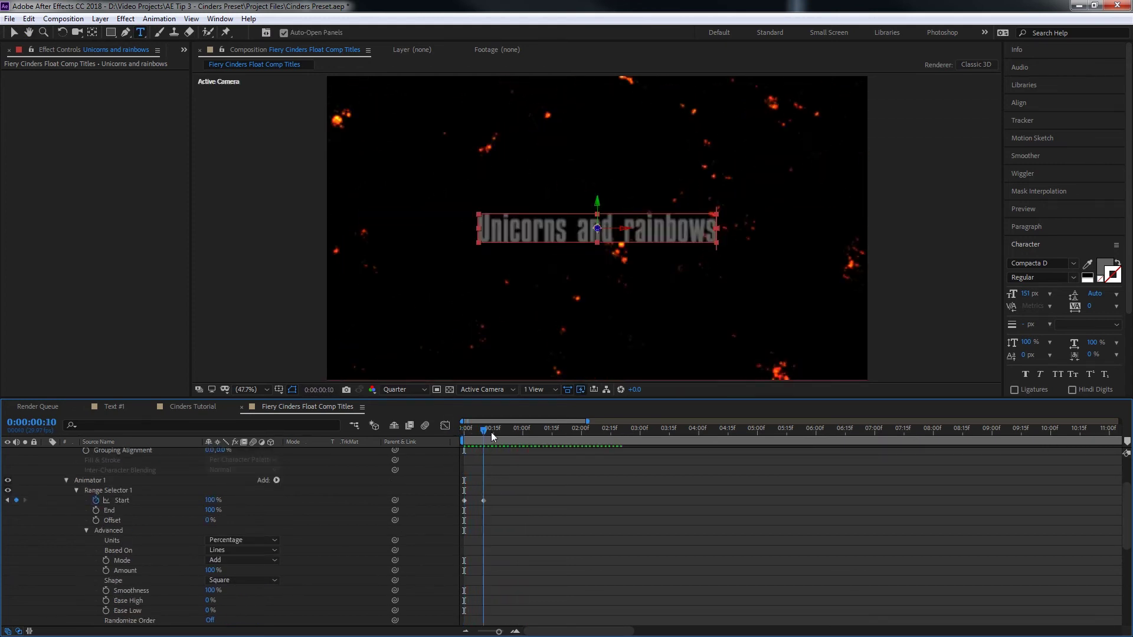
pyautogui.press('pagedown')
pyautogui.moveTo(484, 501); pyautogui.dragTo(493, 502)
pyautogui.moveTo(496, 434); pyautogui.dragTo(429, 435)
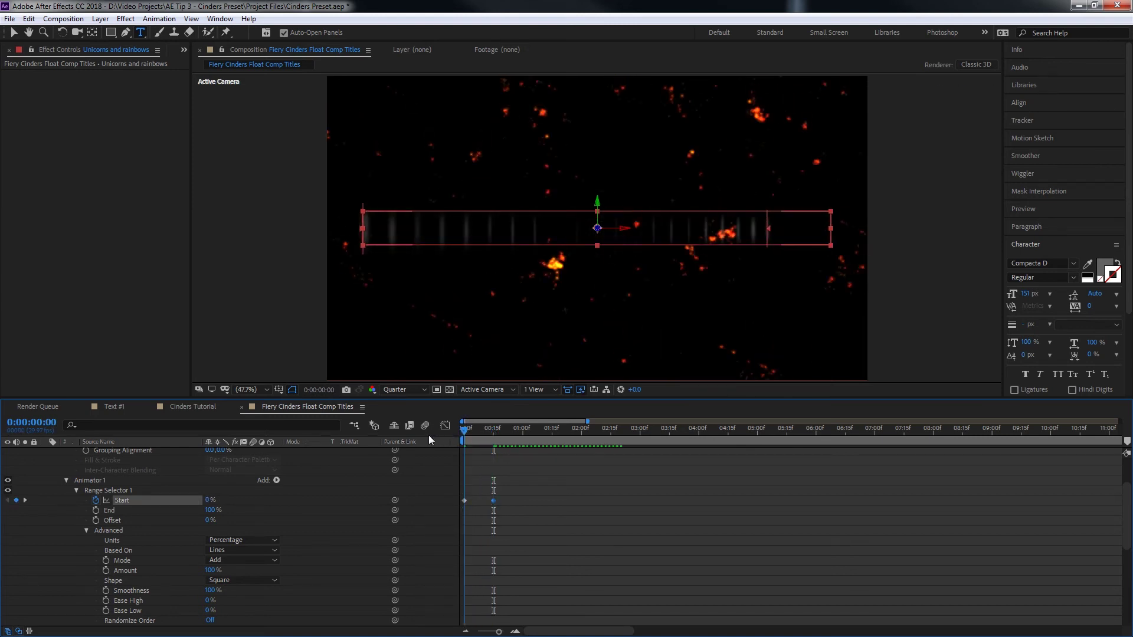
pyautogui.press('space')
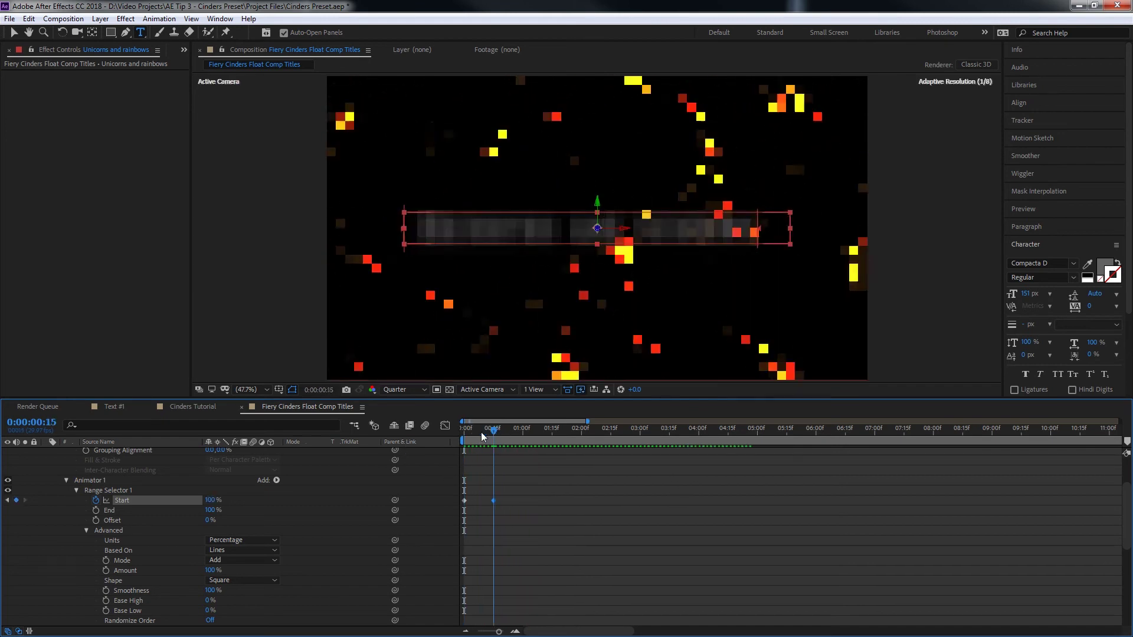
pyautogui.moveTo(550, 431); pyautogui.dragTo(392, 444)
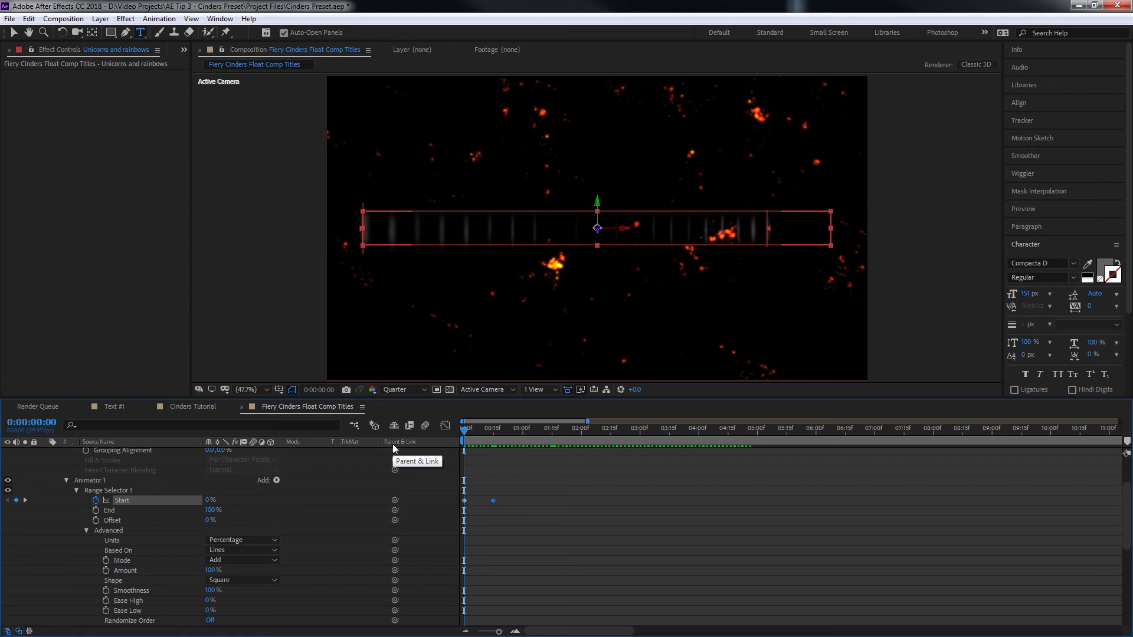
pyautogui.press('space')
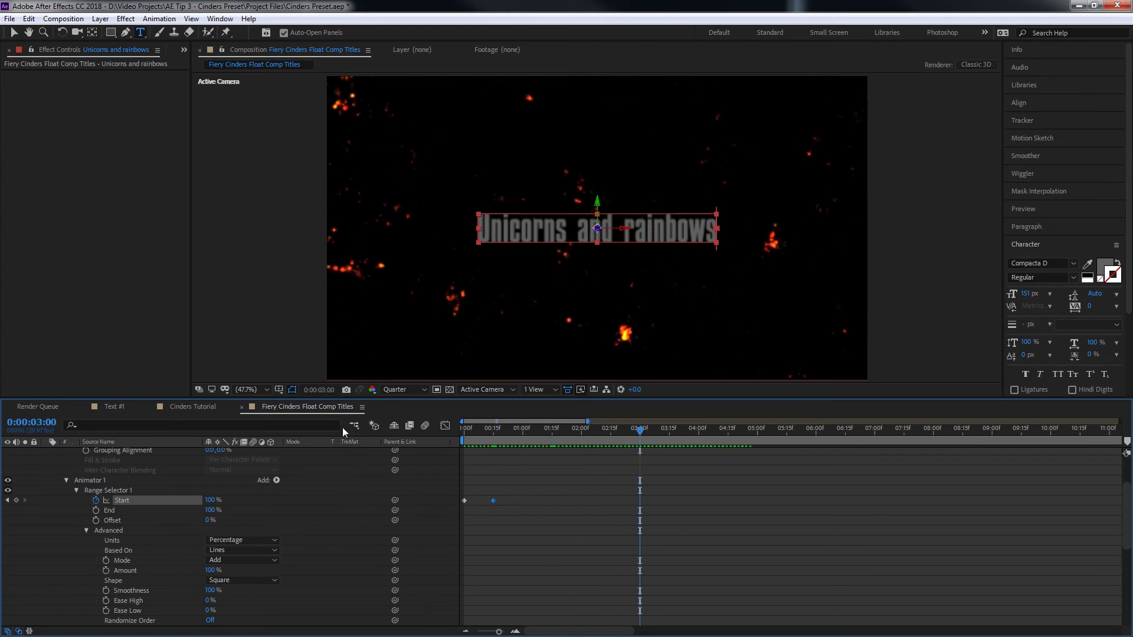
# Reveal the text layer's Position property and add Position keyframes at 0:00:03:00 and 0:00:00:00.
pyautogui.press('u')
pyautogui.press('u')
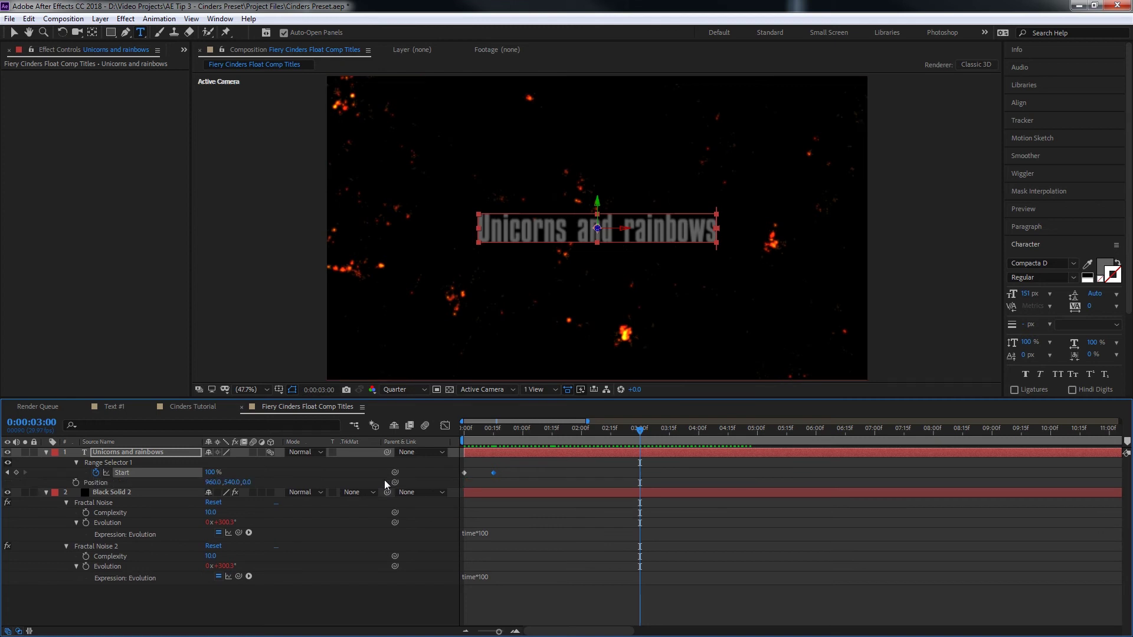
pyautogui.click(76, 483)
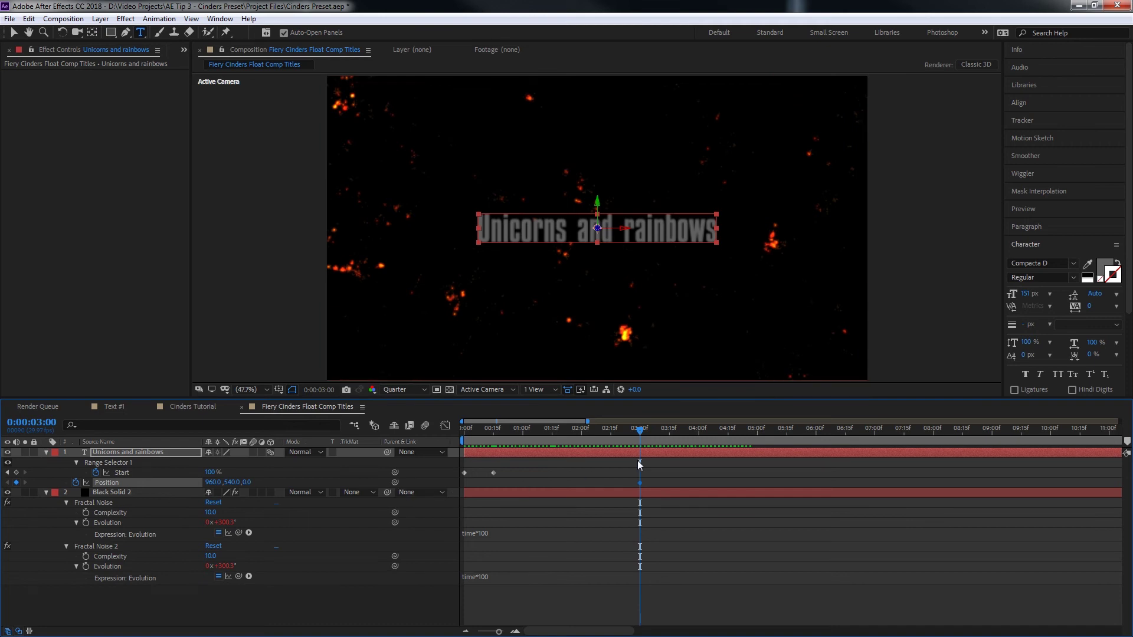
pyautogui.click(465, 429)
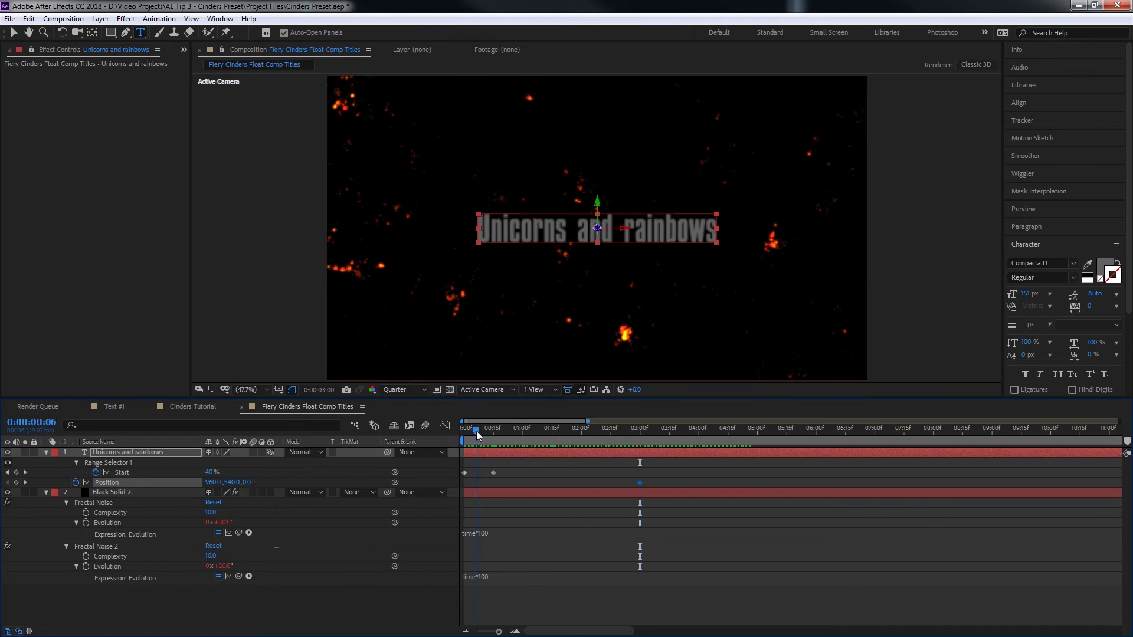
pyautogui.click(16, 482)
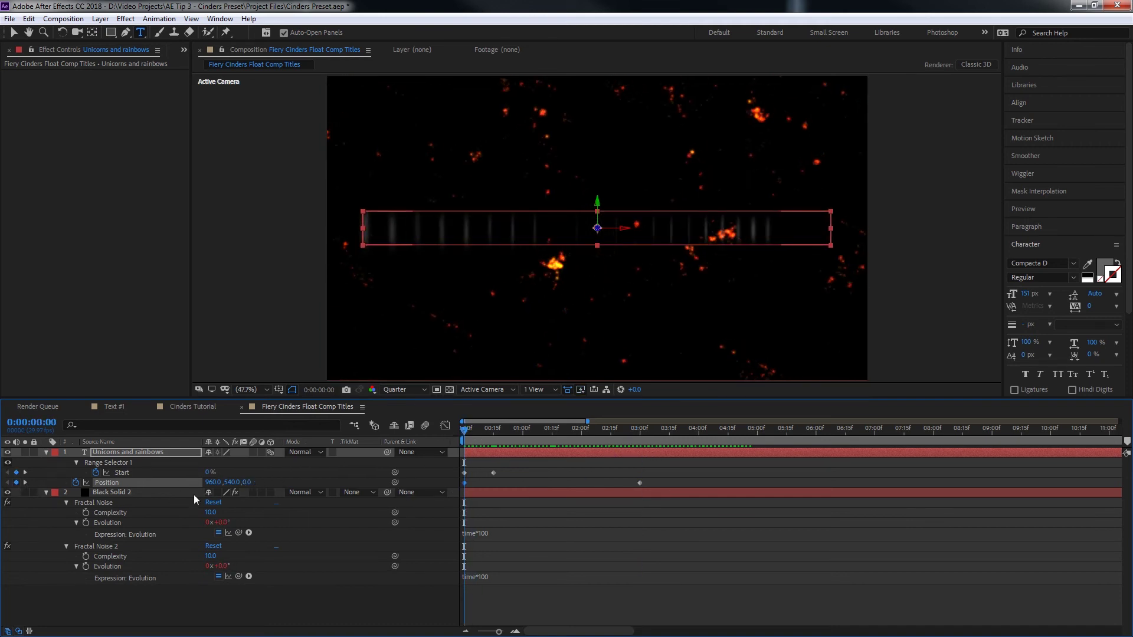
# Trim the end of the text layer to 0:00:03:00 and set its Z Position there to -2850.
pyautogui.moveTo(624, 430); pyautogui.dragTo(642, 438)
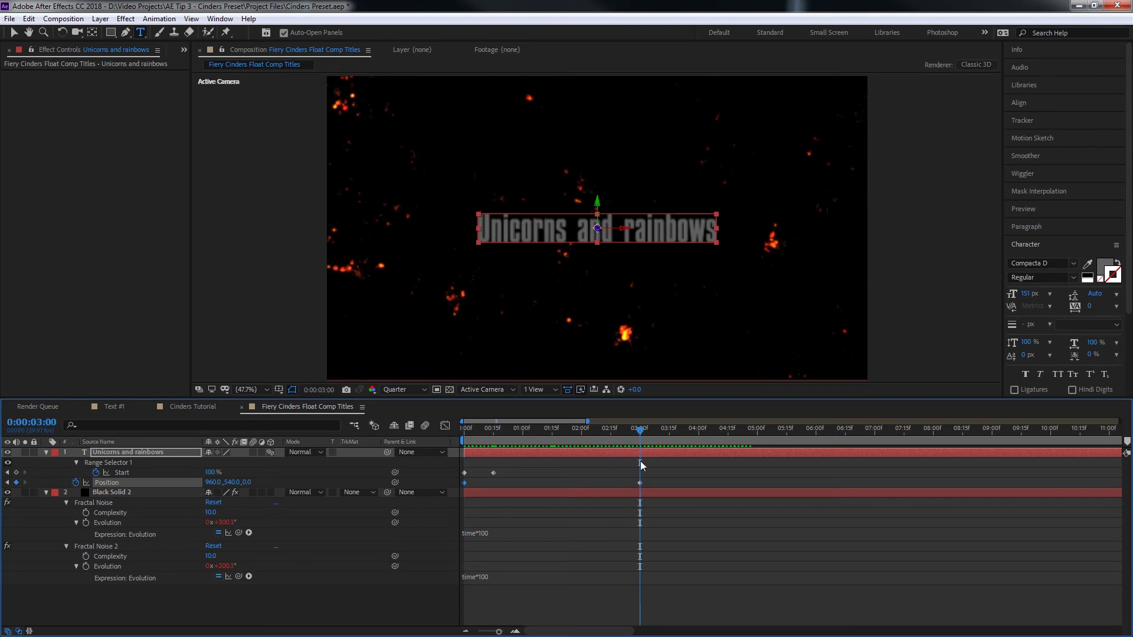
pyautogui.hotkey('alt', ']')
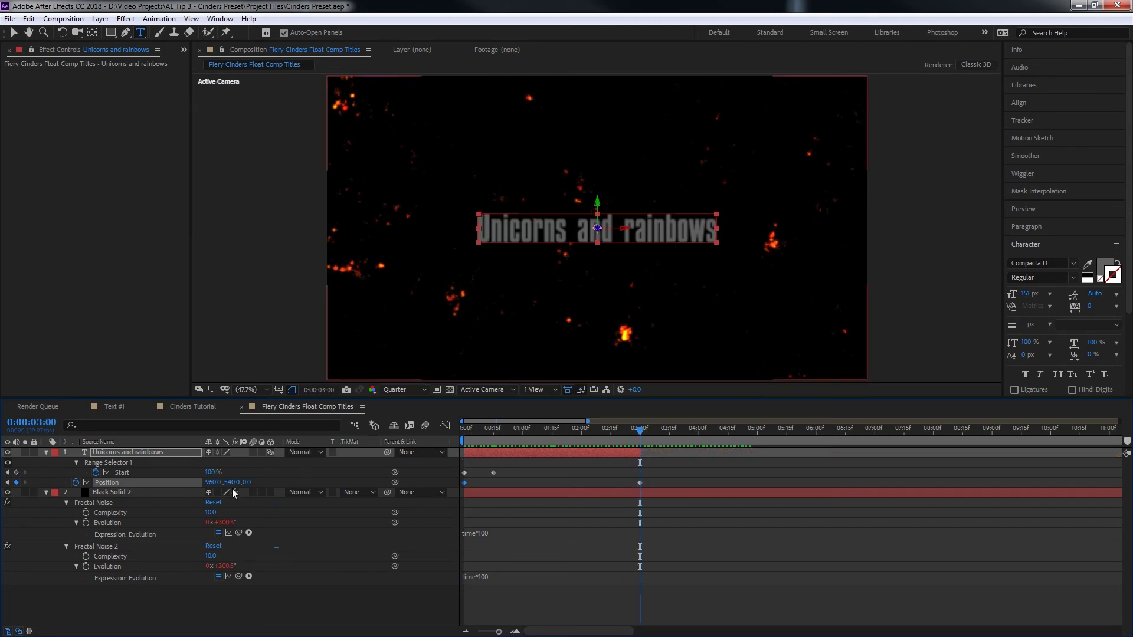
pyautogui.moveTo(248, 485); pyautogui.dragTo(71, 474)
pyautogui.click(593, 476)
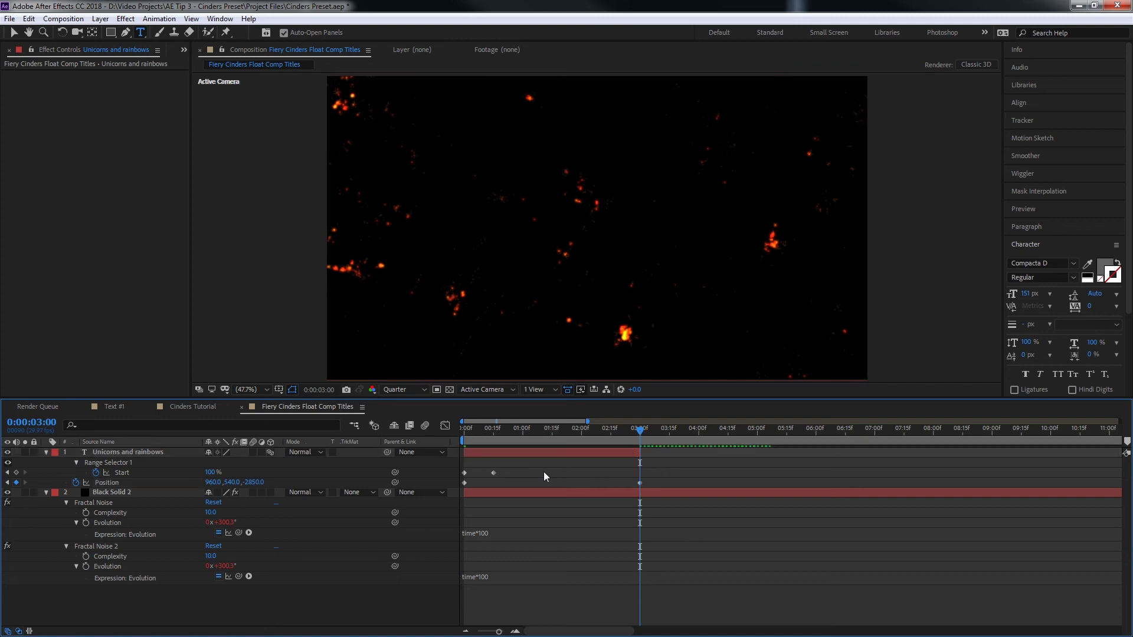
# Ease out of the first Position keyframe with an outgoing velocity influence of 100%.
pyautogui.moveTo(474, 480); pyautogui.dragTo(443, 486)
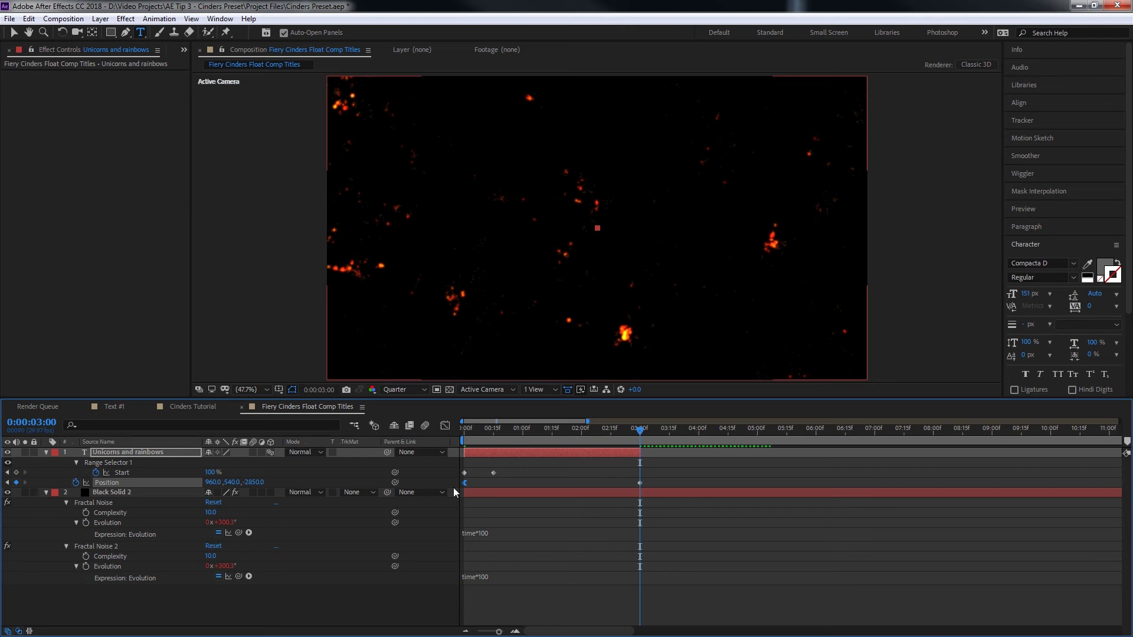
pyautogui.hotkey('ctrl', 'shift', 'k')
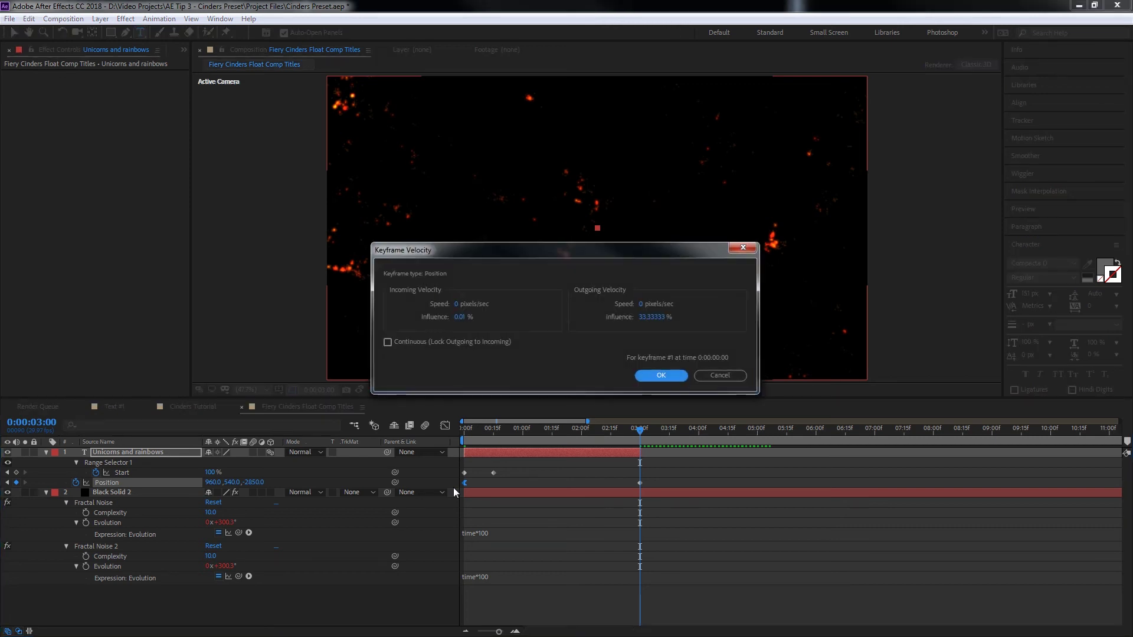
pyautogui.click(652, 317)
pyautogui.write('100')
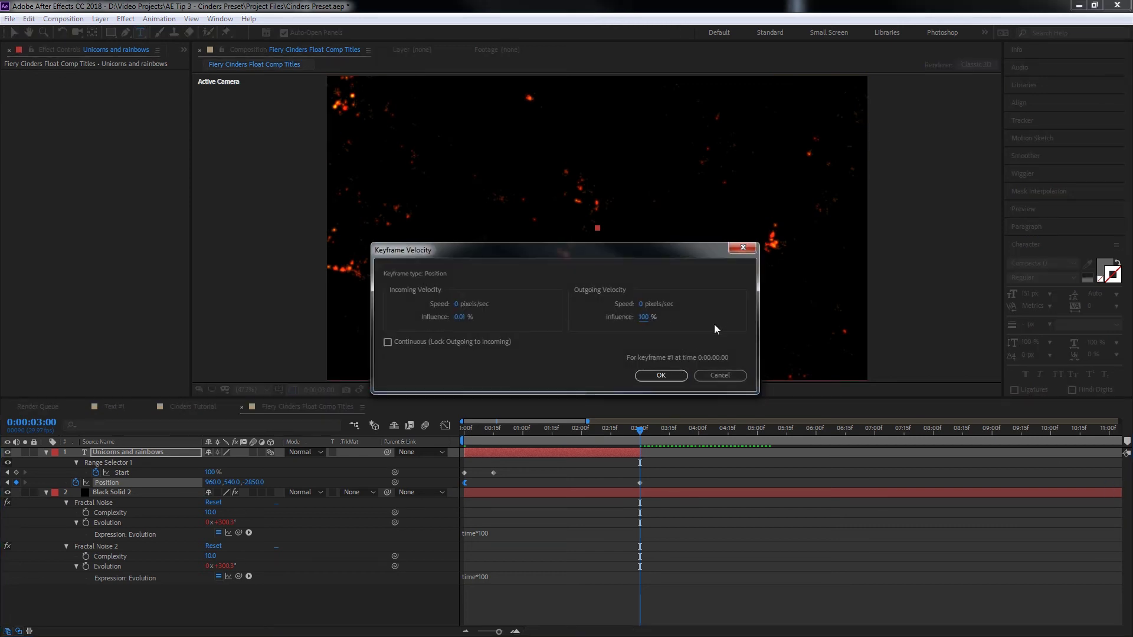
pyautogui.click(664, 376)
# Show the Position speed curve in the Graph Editor and scrub through the text's movement.
pyautogui.moveTo(514, 435); pyautogui.dragTo(464, 435)
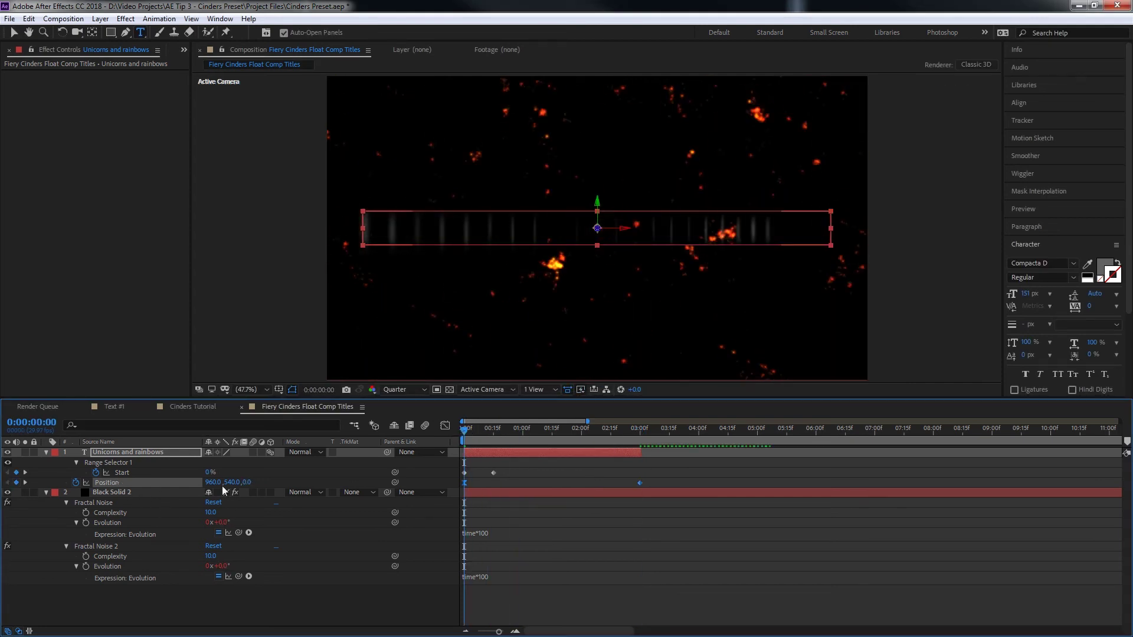
pyautogui.click(445, 426)
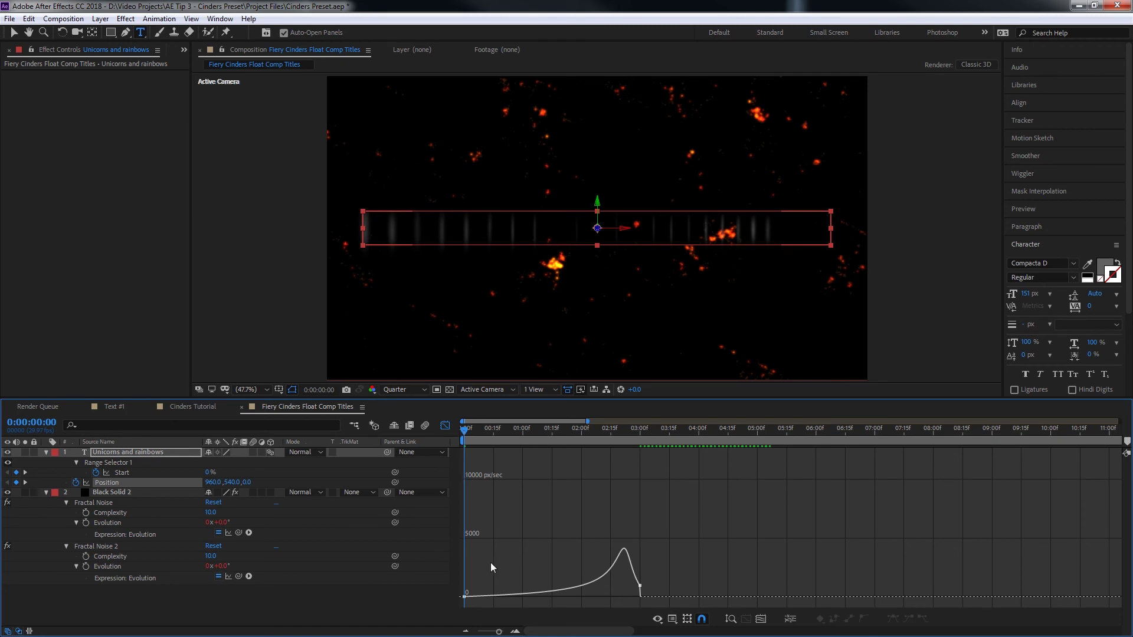
pyautogui.moveTo(466, 598)
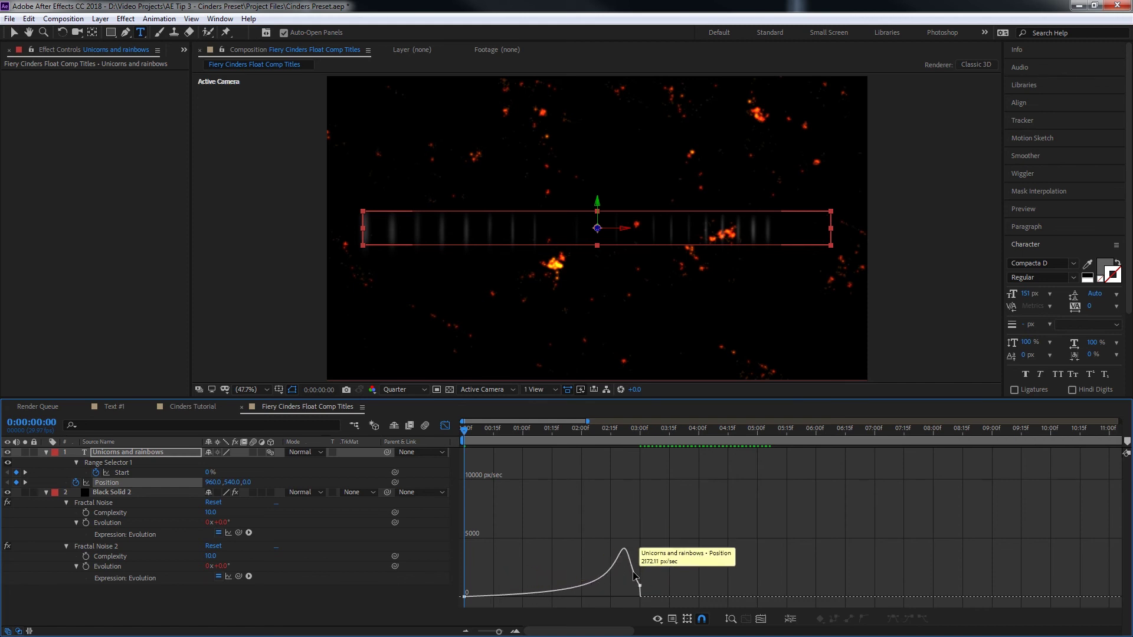
pyautogui.moveTo(596, 437); pyautogui.dragTo(410, 431)
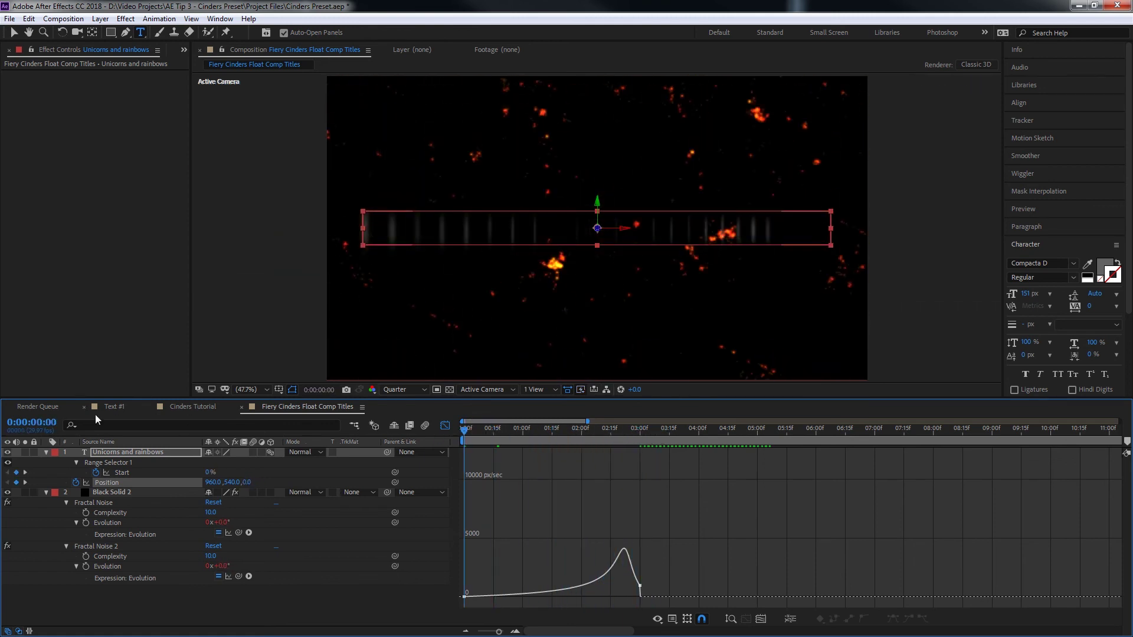
# Reveal all of the text layer's Animator 1 properties and set the animator's Opacity to 0%.
pyautogui.click(76, 463)
pyautogui.click(76, 463)
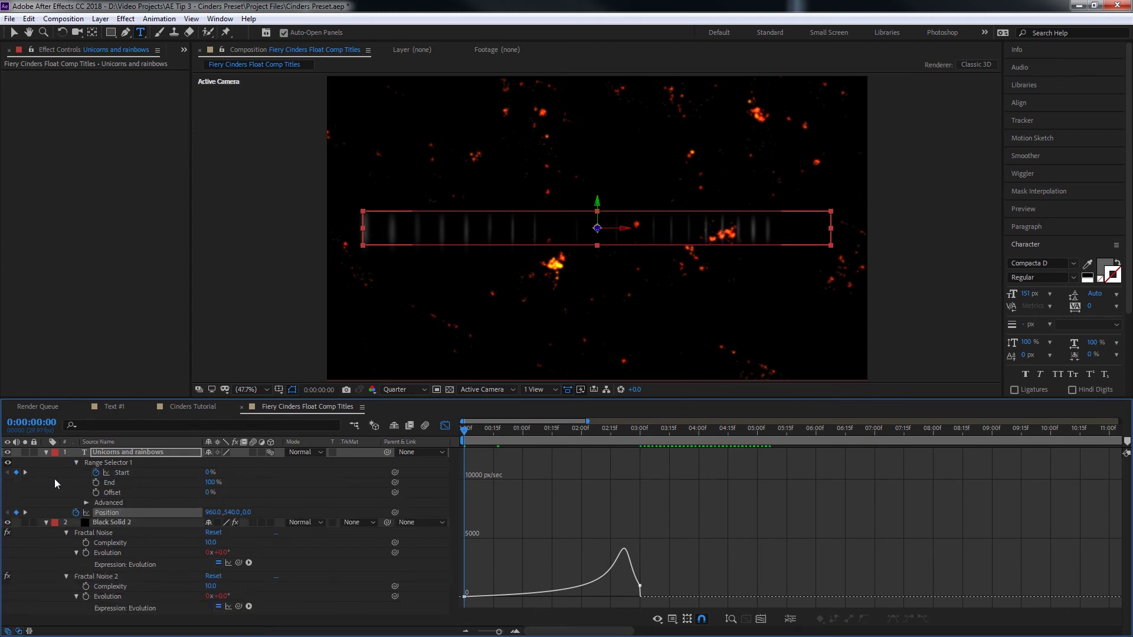
pyautogui.press('u')
pyautogui.press('u')
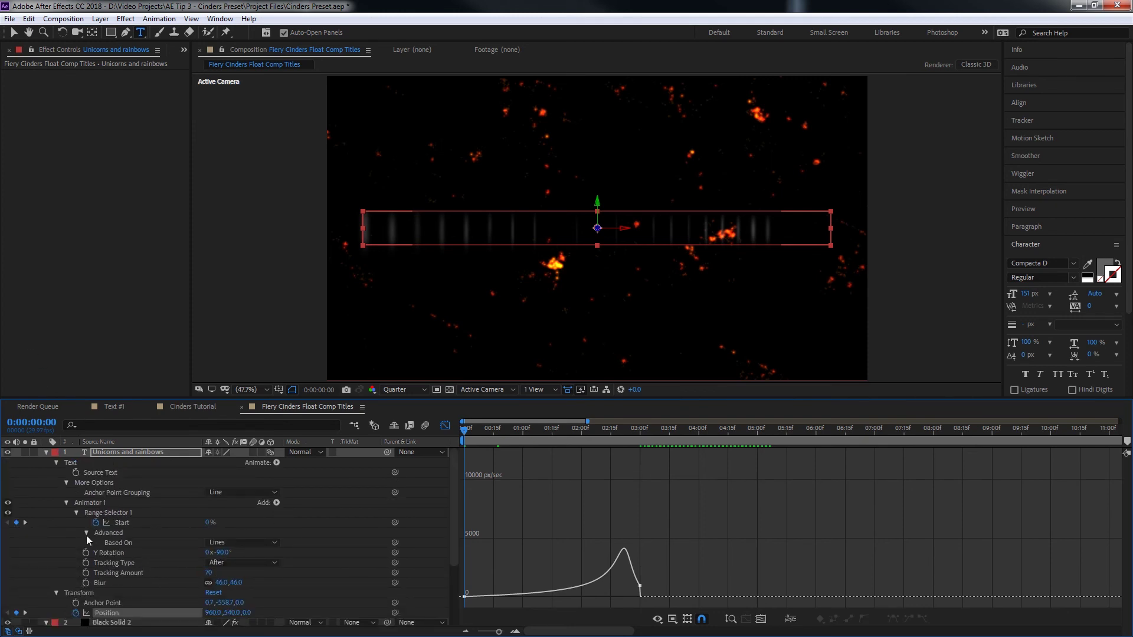
pyautogui.click(66, 504)
pyautogui.click(66, 504)
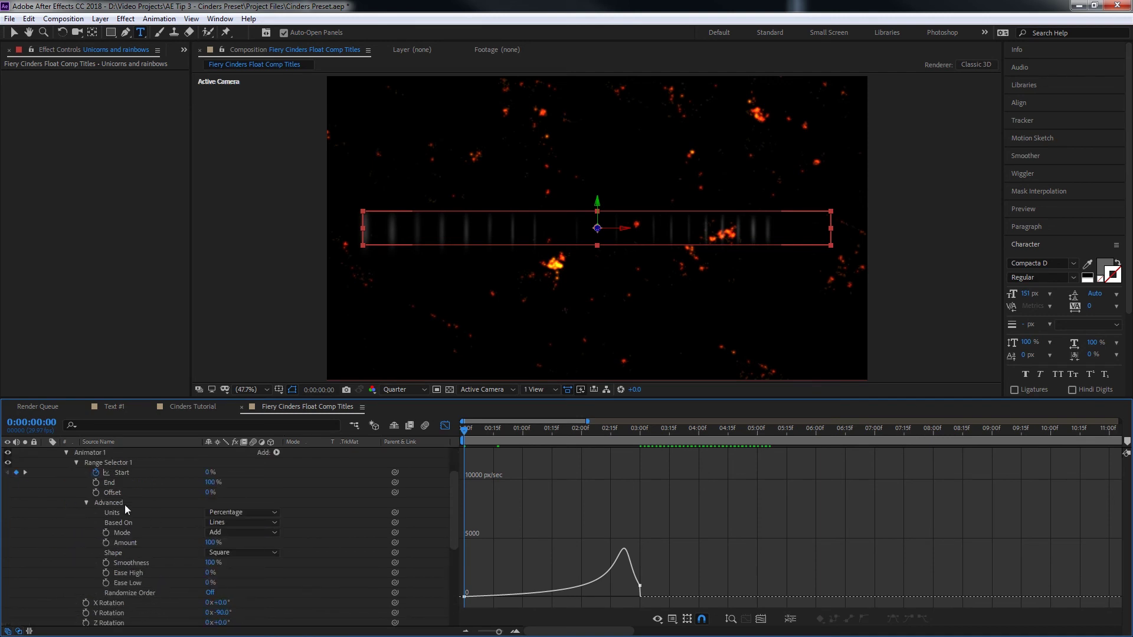
pyautogui.scroll(-2, 104, 583)
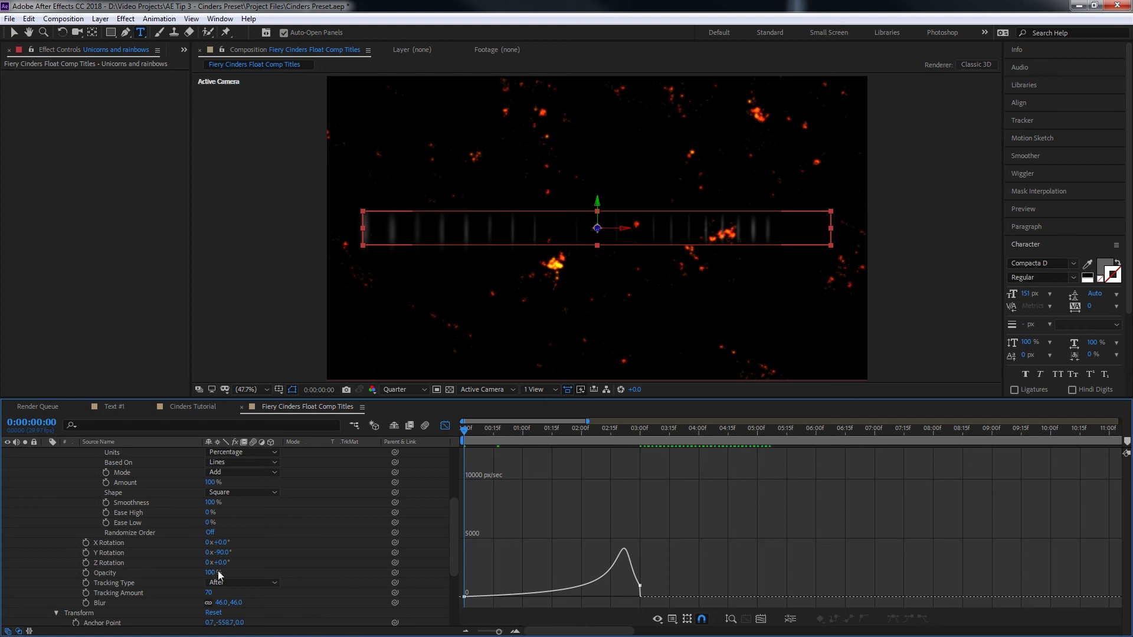
pyautogui.moveTo(212, 572); pyautogui.dragTo(155, 571)
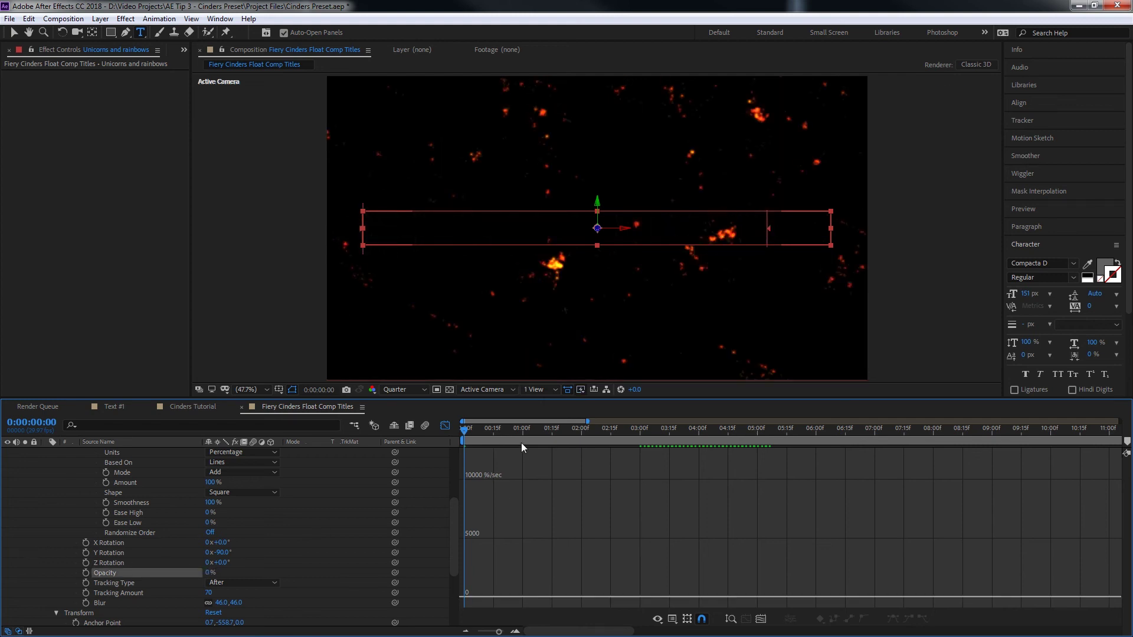
# Show only the text layer's keyframed properties, close the Graph Editor and preview the title animation from the start.
pyautogui.press('u')
pyautogui.moveTo(512, 441); pyautogui.dragTo(386, 444)
pyautogui.click(446, 426)
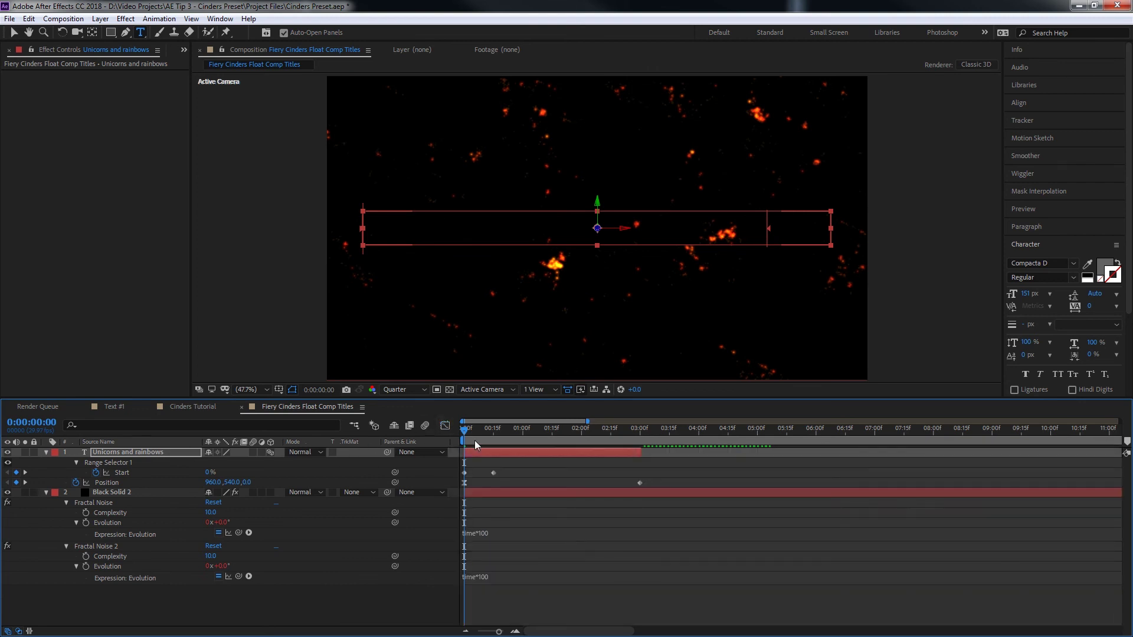
pyautogui.press('space')
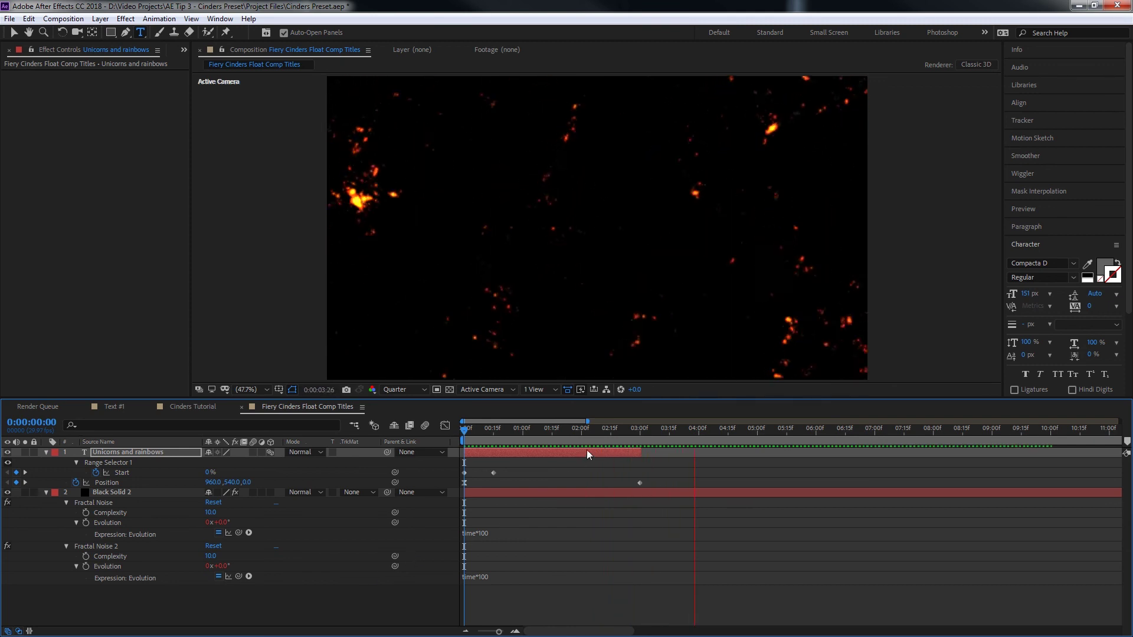
# Duplicate the "Unicorns and rainbows" text layer and make the copy start at 0:00:03:00.
pyautogui.click(638, 428)
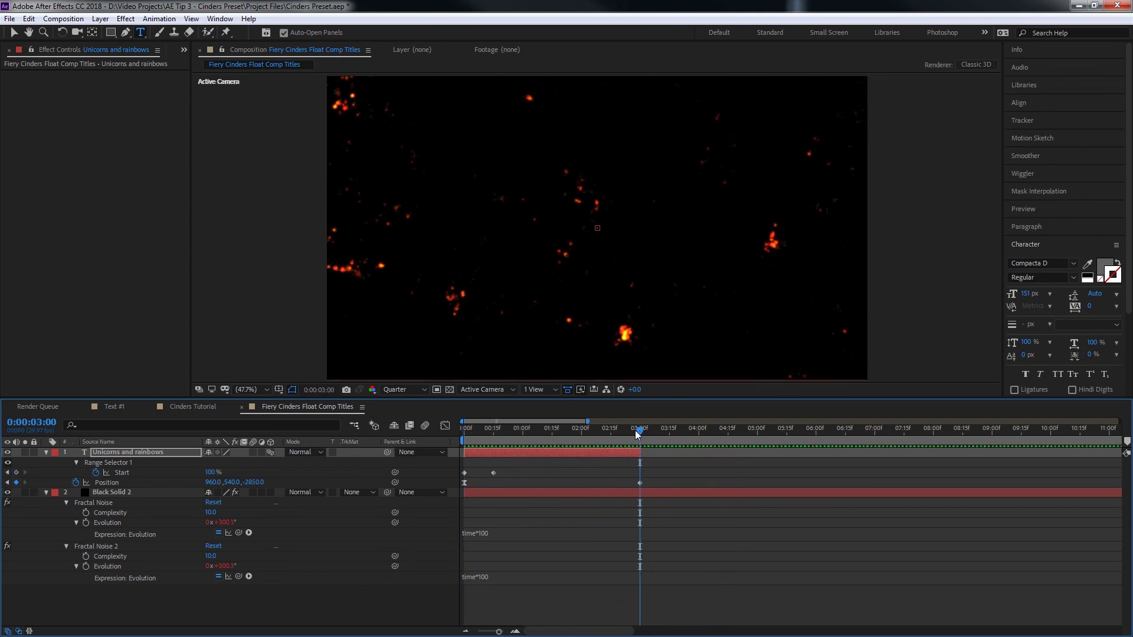
pyautogui.hotkey('ctrl', 'd')
pyautogui.press('[')
# At 0:00:03:28, replace the duplicated layer's text with "Lolly pops and everything".
pyautogui.moveTo(653, 433); pyautogui.dragTo(695, 438)
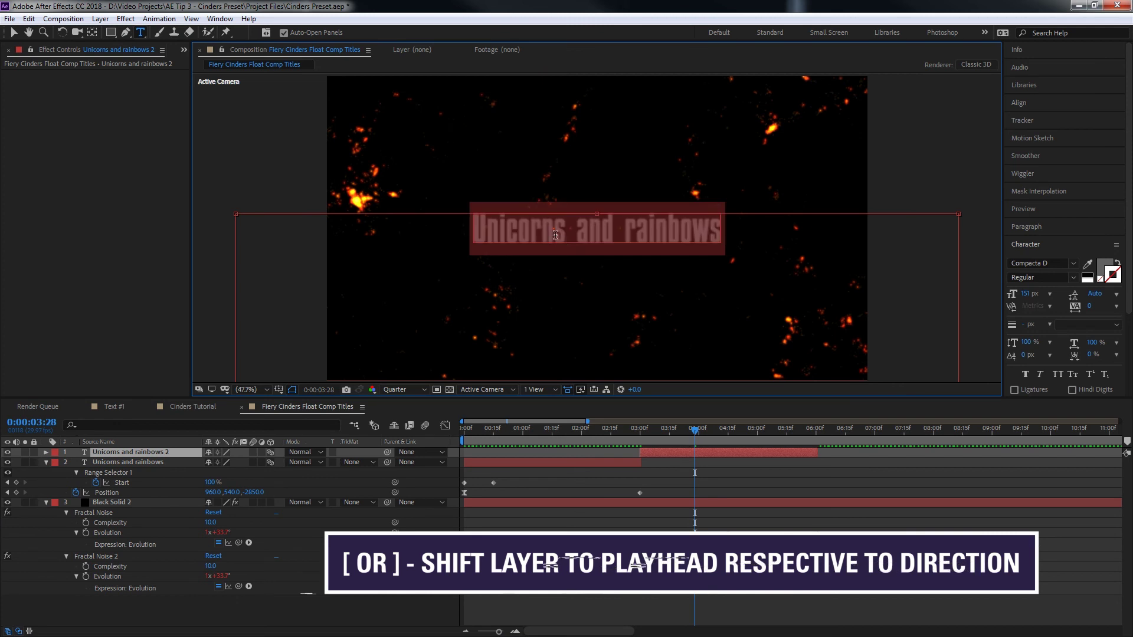
pyautogui.write('Lolly pops and ce')
pyautogui.press('BackSpace')
pyautogui.press('BackSpace')
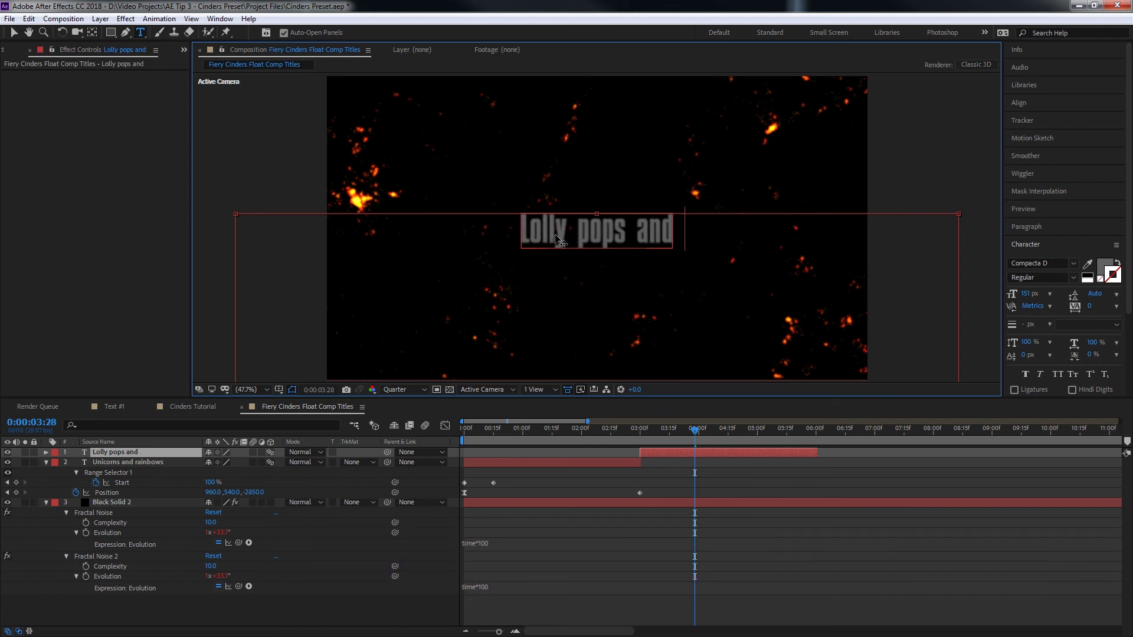
pyautogui.write('everything')
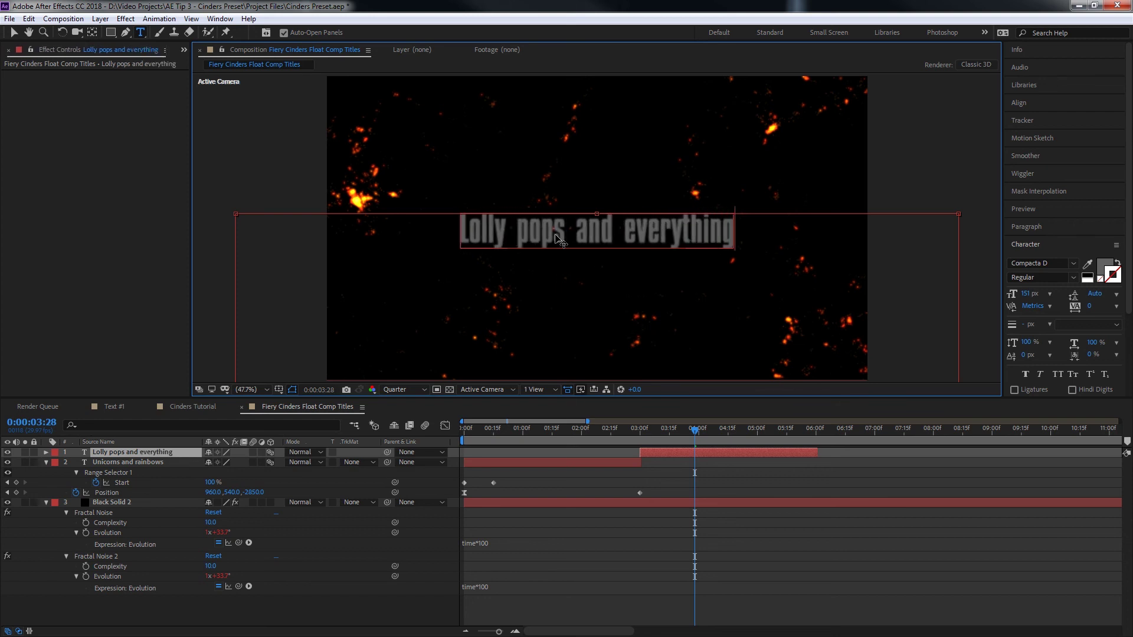
pyautogui.hotkey('ctrl', 'Return')
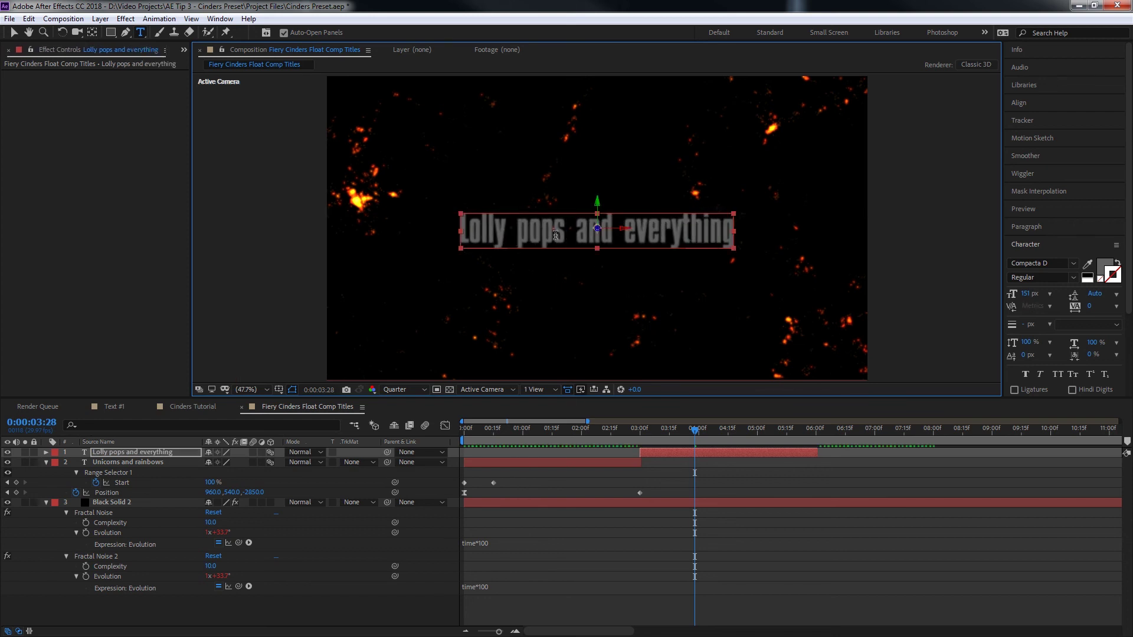
# Preview both titles from the start of the composition, then return to the first title at 0:00:01:13.
pyautogui.moveTo(505, 433); pyautogui.dragTo(447, 437)
pyautogui.press('space')
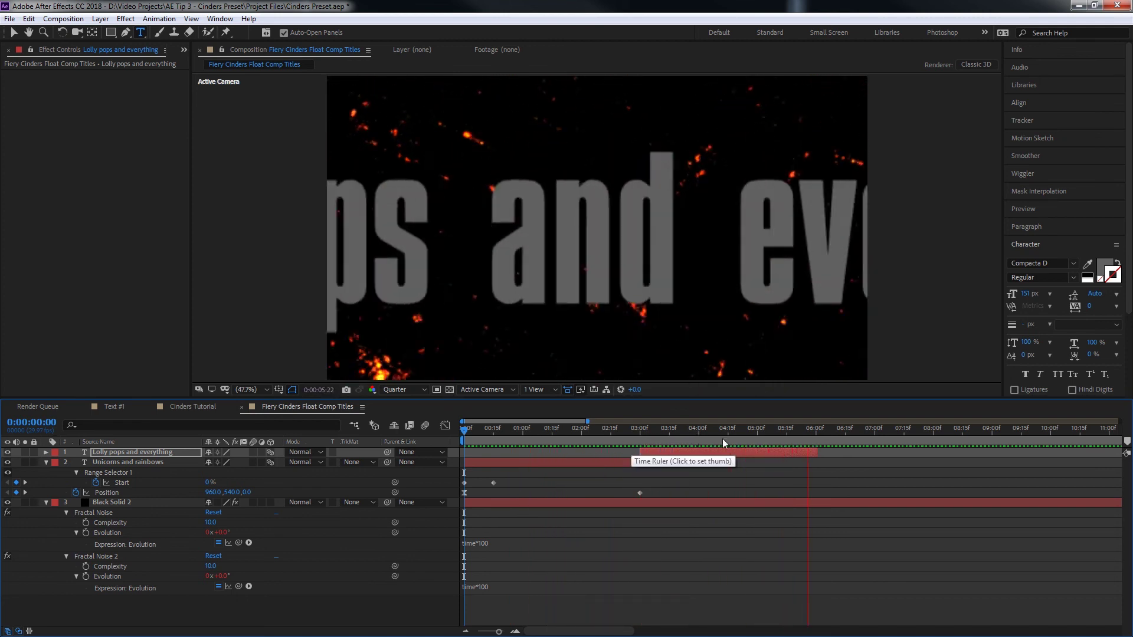
pyautogui.moveTo(658, 429); pyautogui.dragTo(548, 440)
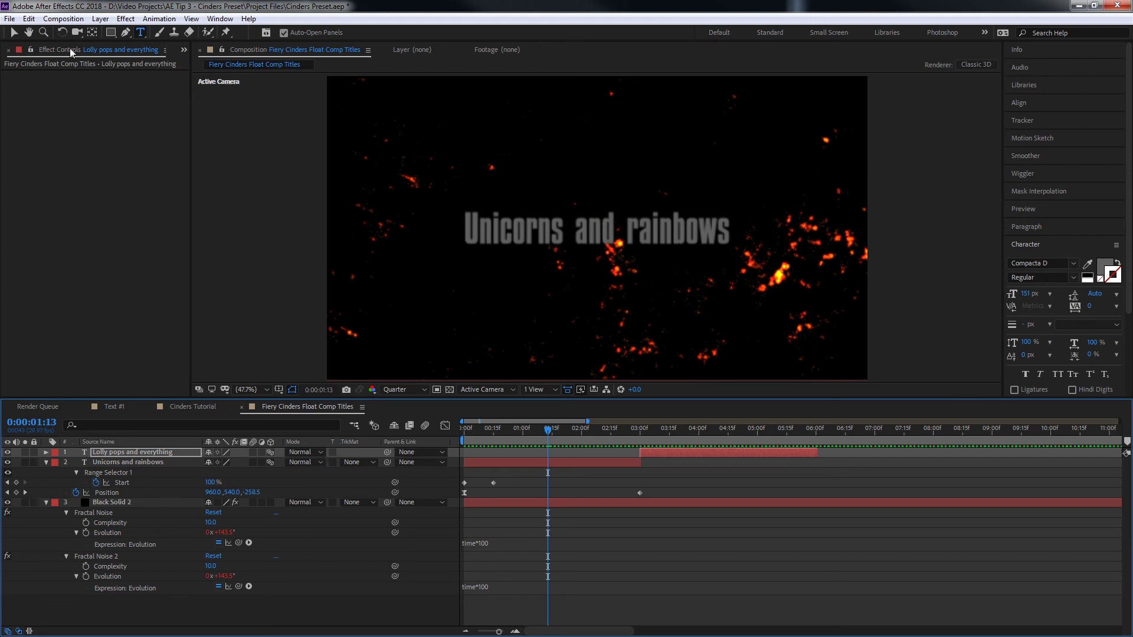
# Review the Fractal Noise, Tritone and Glow effect settings on Black Solid 2.
pyautogui.click(137, 501)
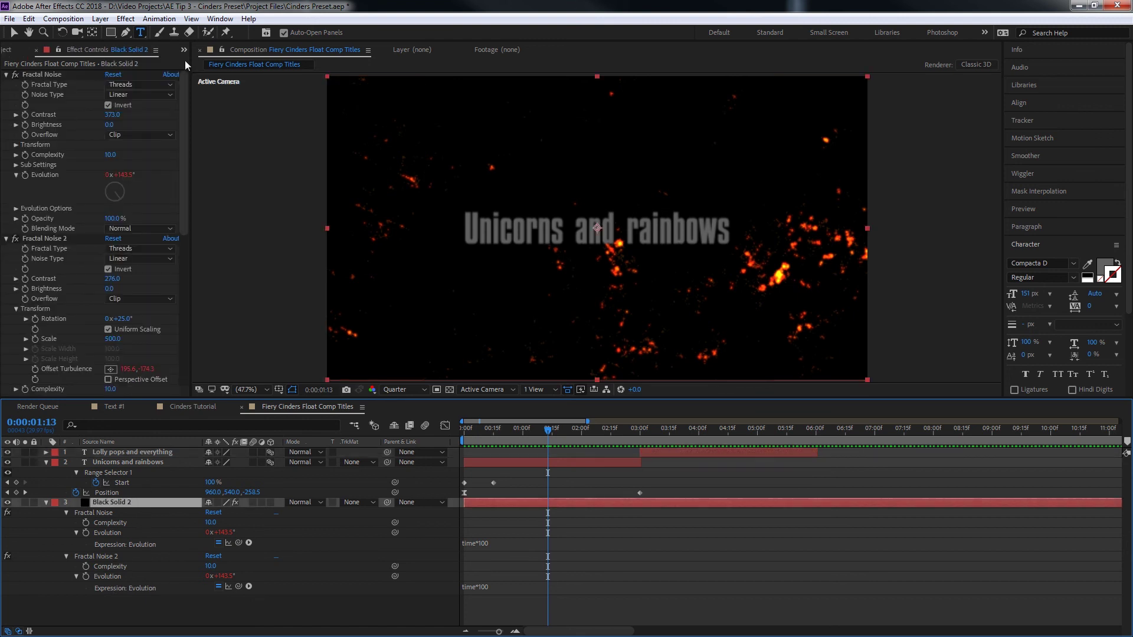
pyautogui.click(47, 75)
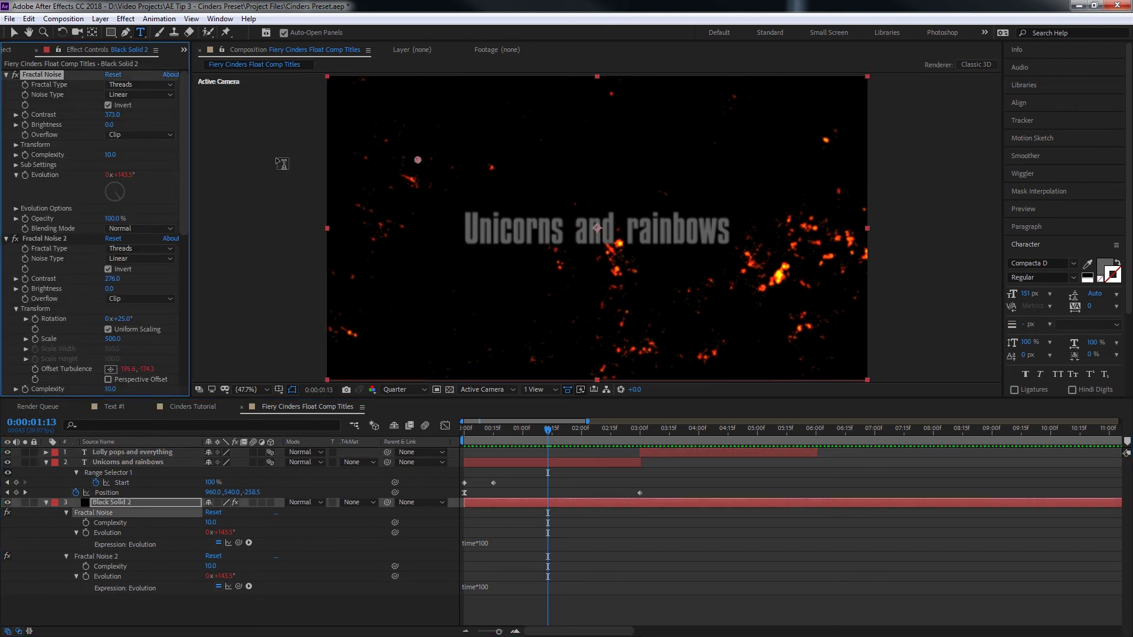
pyautogui.moveTo(185, 175); pyautogui.dragTo(174, 320)
pyautogui.scroll(-1, 184, 292)
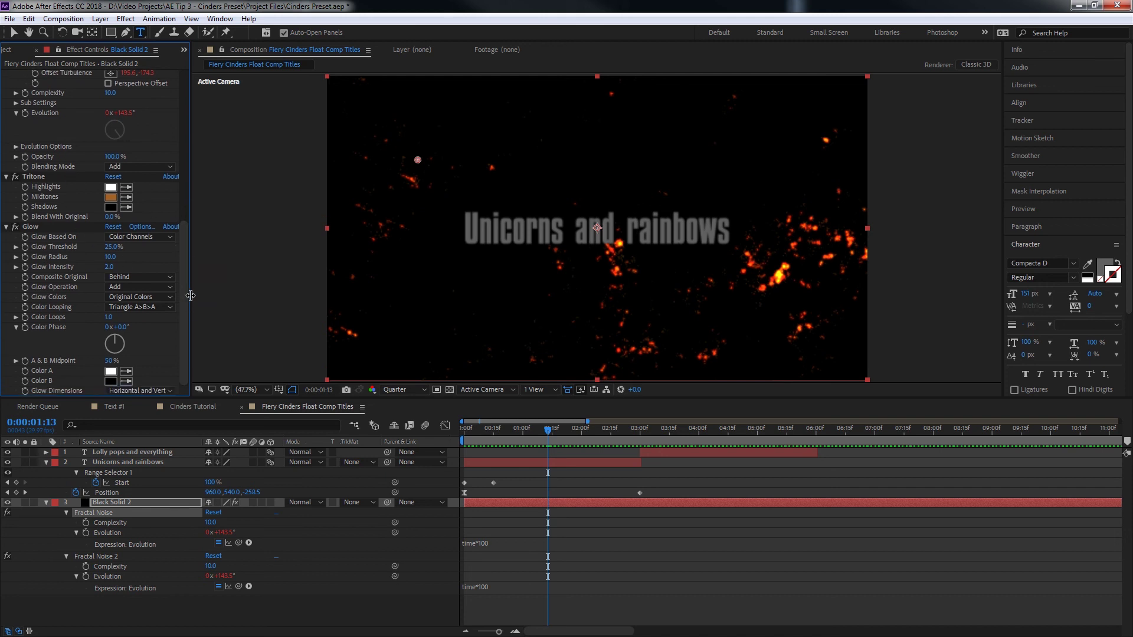
# Expand the "Unicorns and rainbows" layer to show its text animator and range selector properties.
pyautogui.click(107, 463)
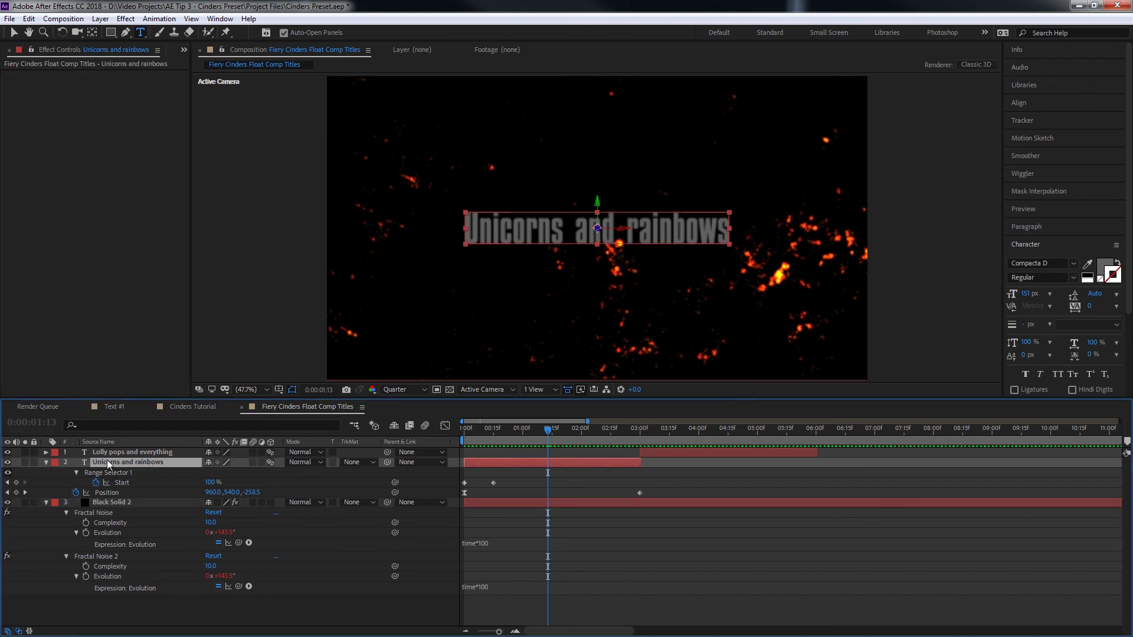
pyautogui.click(46, 463)
pyautogui.click(46, 463)
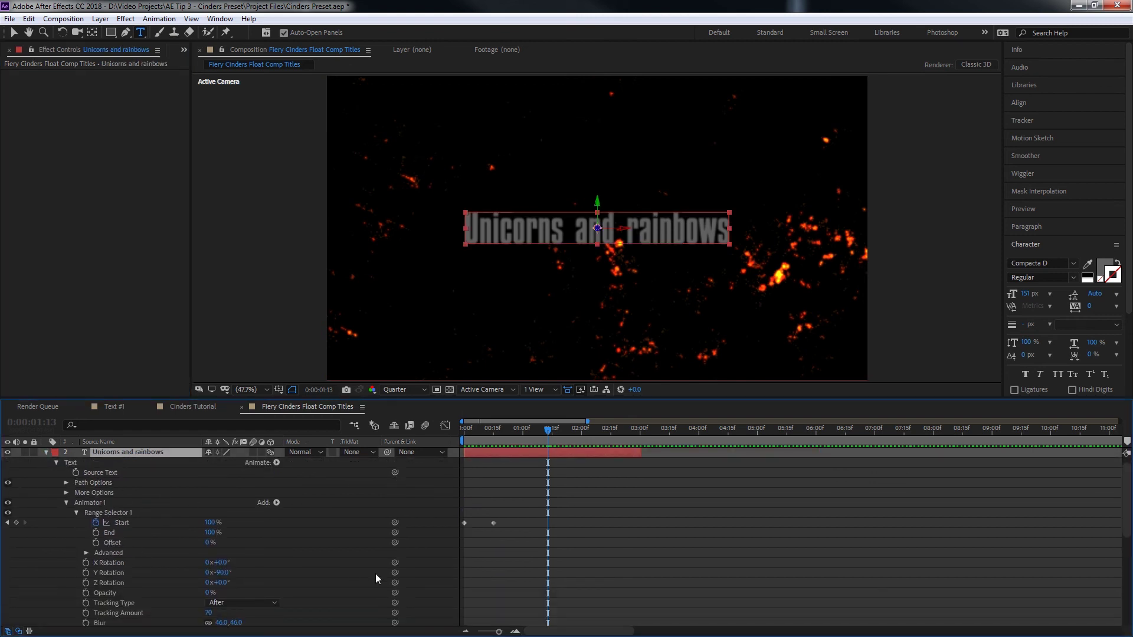